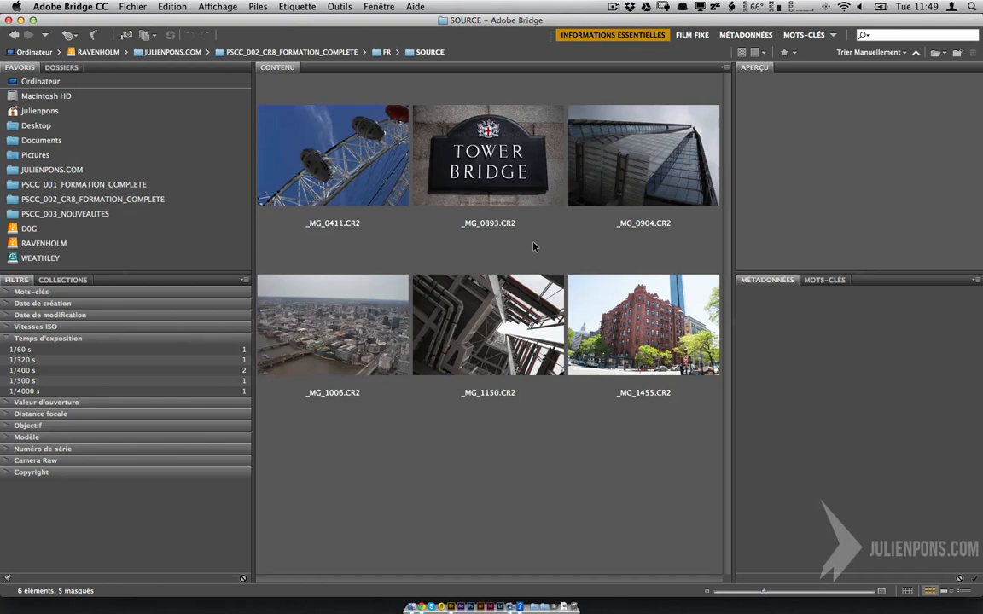
- Preview the raw photos _MG_1455.CR2 and _MG_1150.CR2 with their metadata
left_click(604, 391)
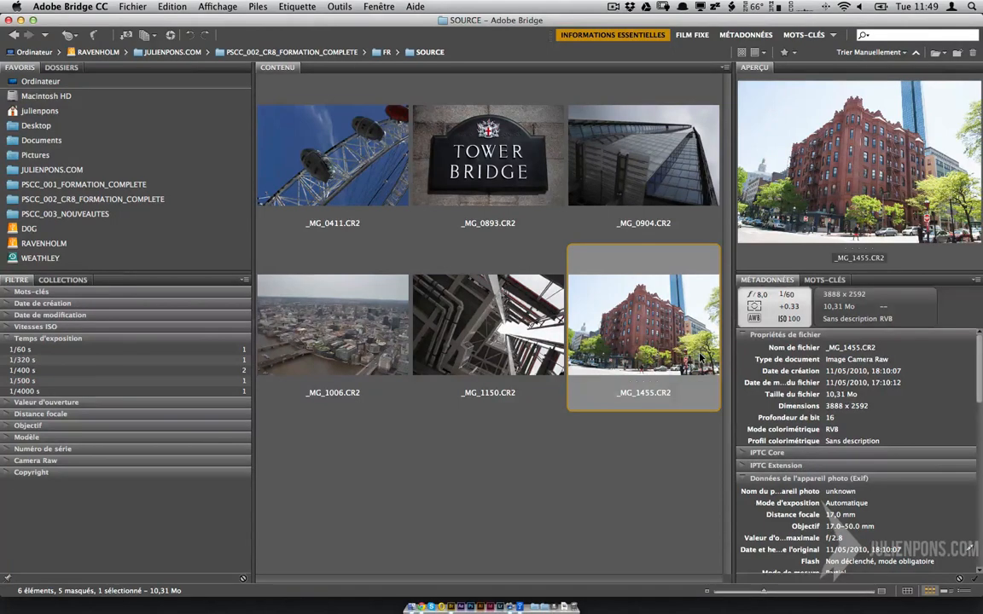
left_click(502, 329)
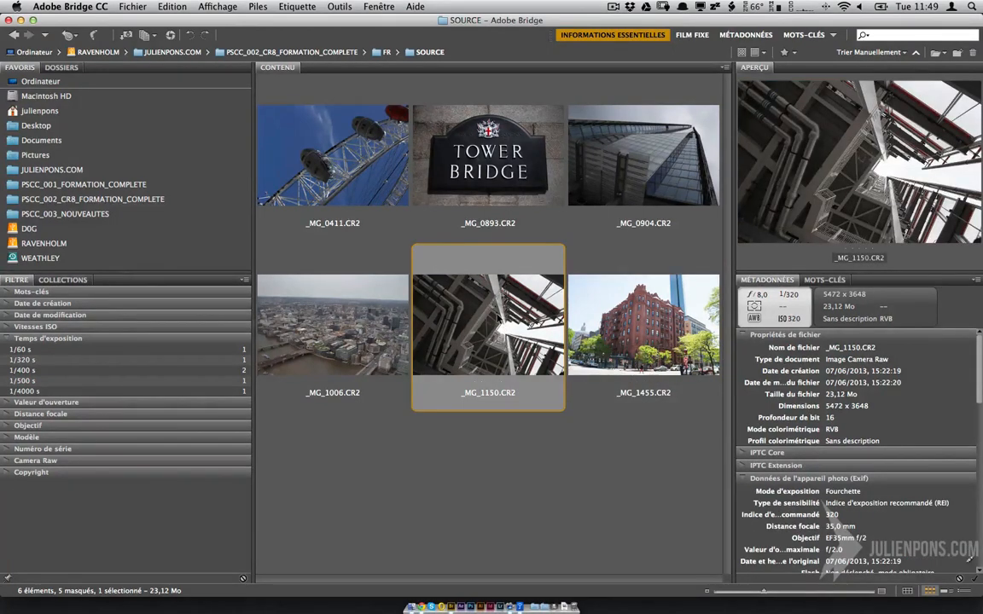
left_click(588, 299)
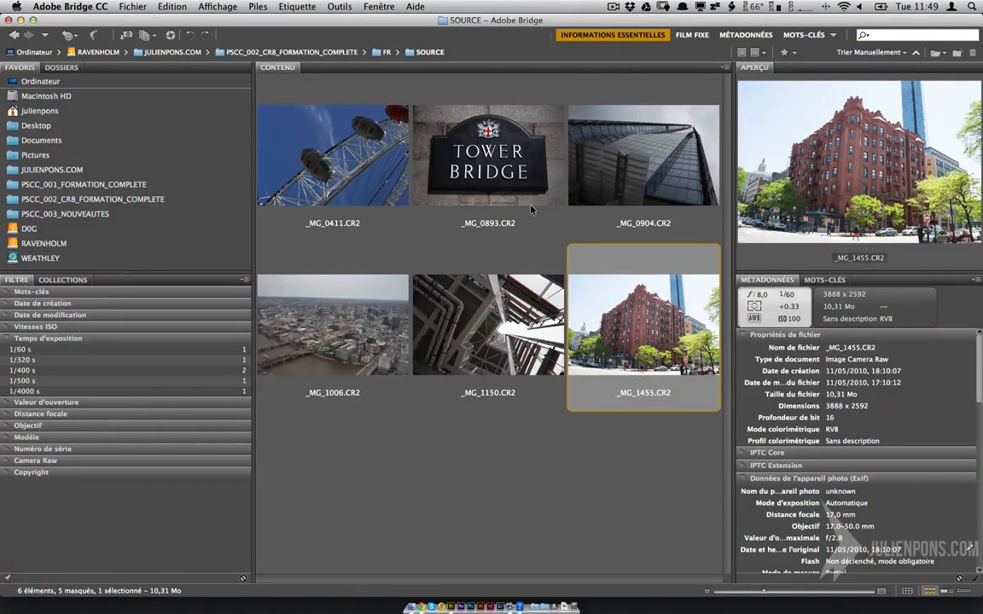
- Open _MG_0411.CR2 from Bridge in Camera Raw hosted by Photoshop
left_click(374, 212)
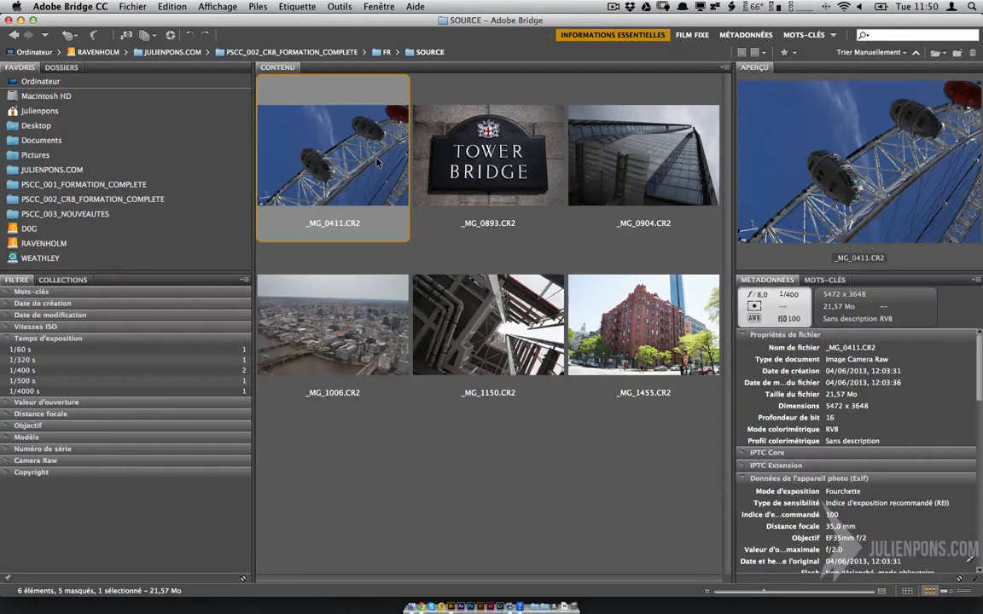
double_click(320, 152)
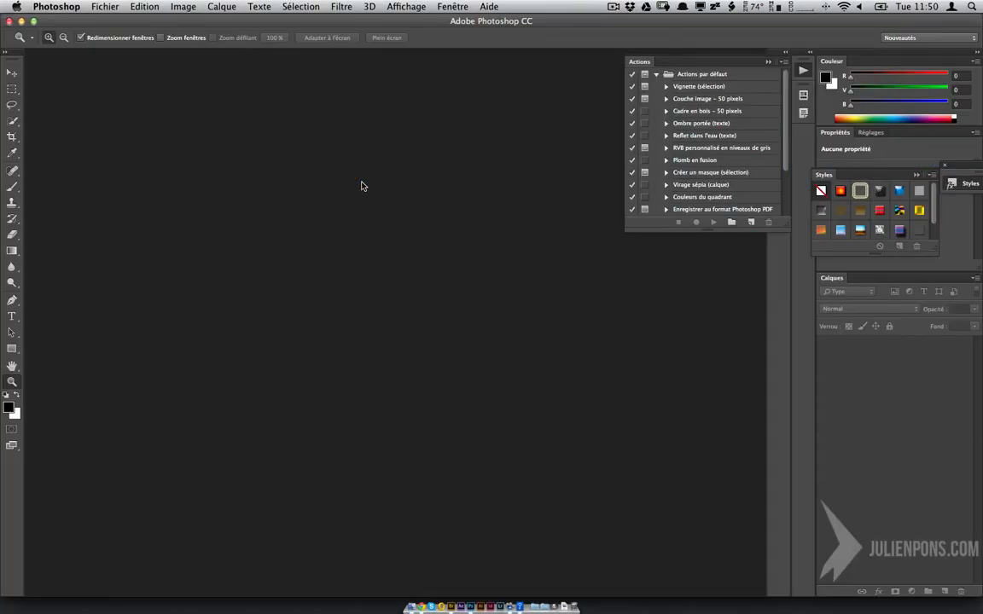
left_click(938, 38)
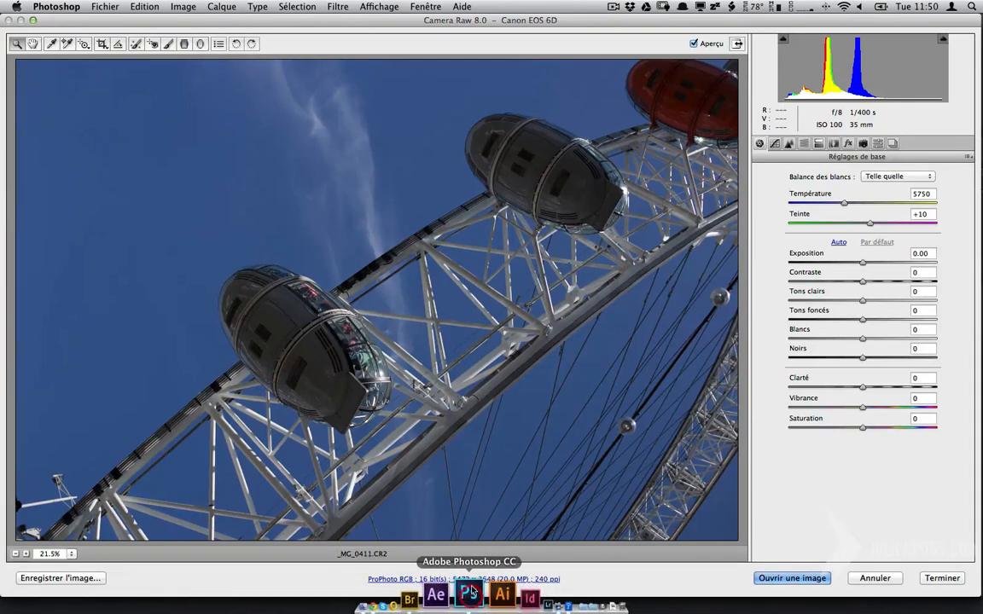
- Switch to Bridge while Camera Raw stays open and browse the photos _MG_0893, _MG_0904, _MG_1455 and _MG_1150
left_click_drag(526, 21, 547, 28)
left_click(532, 20)
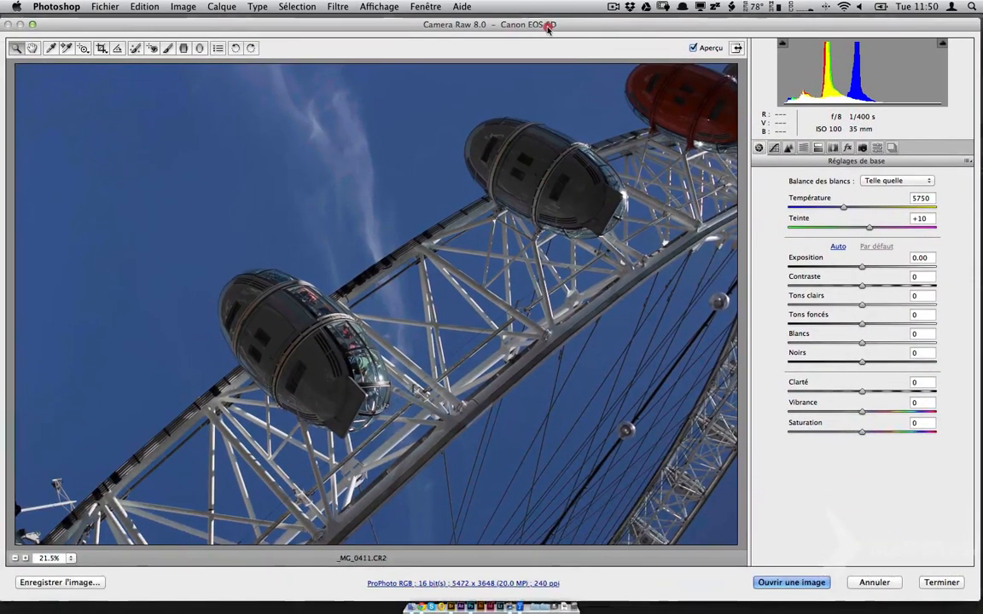
left_click(450, 594)
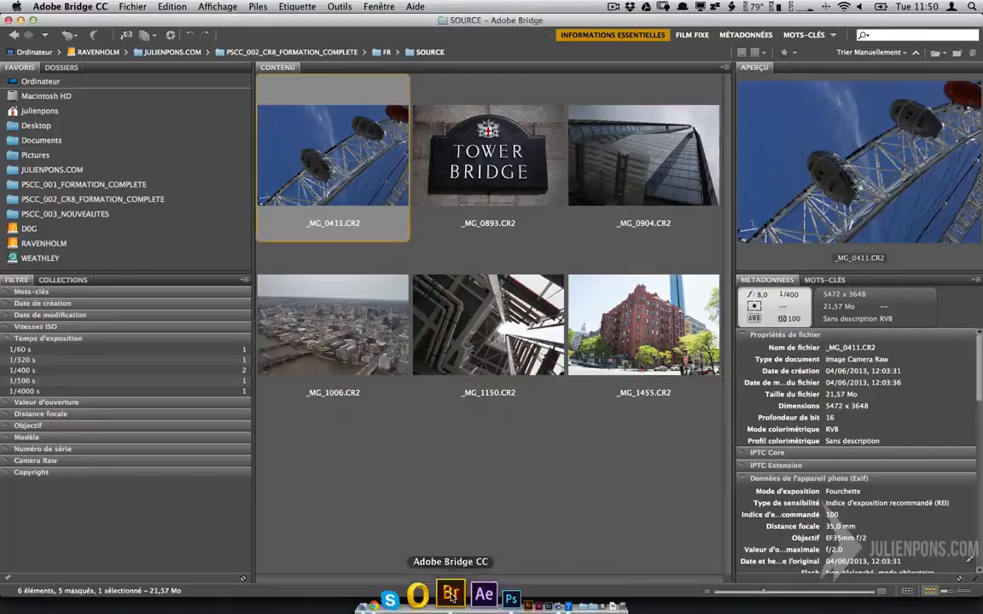
left_click(422, 129)
left_click(581, 157)
left_click(587, 286)
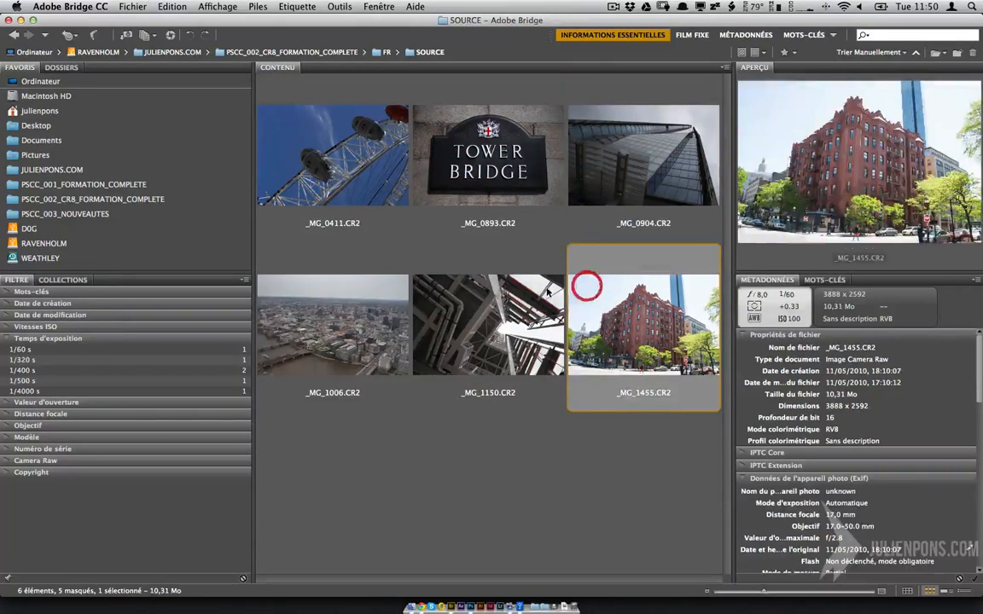
left_click(464, 266)
- Return to Photoshop, cancel the Camera Raw session and set the workspace to Les indispensables
left_click(438, 606)
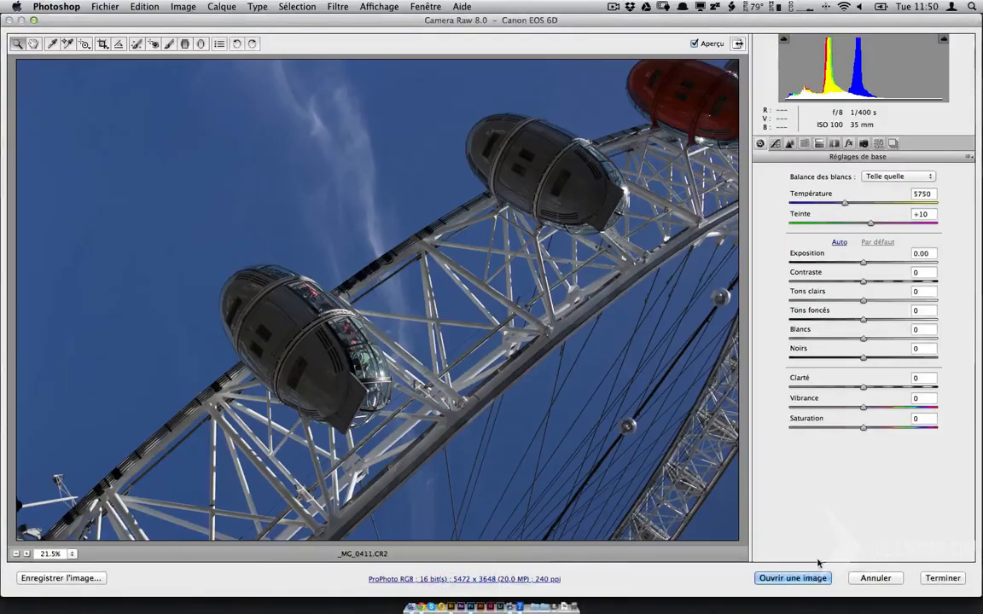
left_click(876, 578)
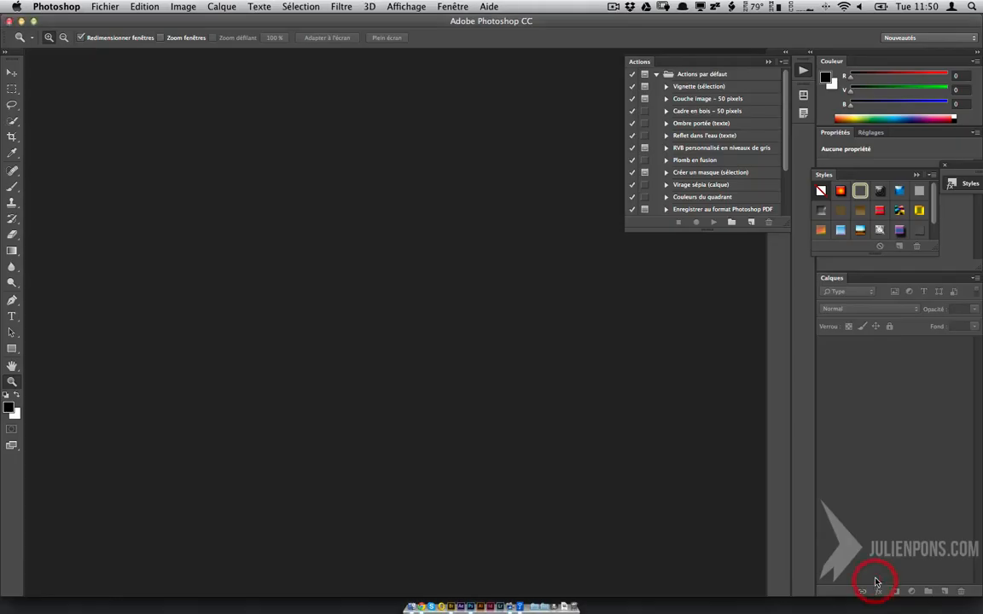
left_click(938, 35)
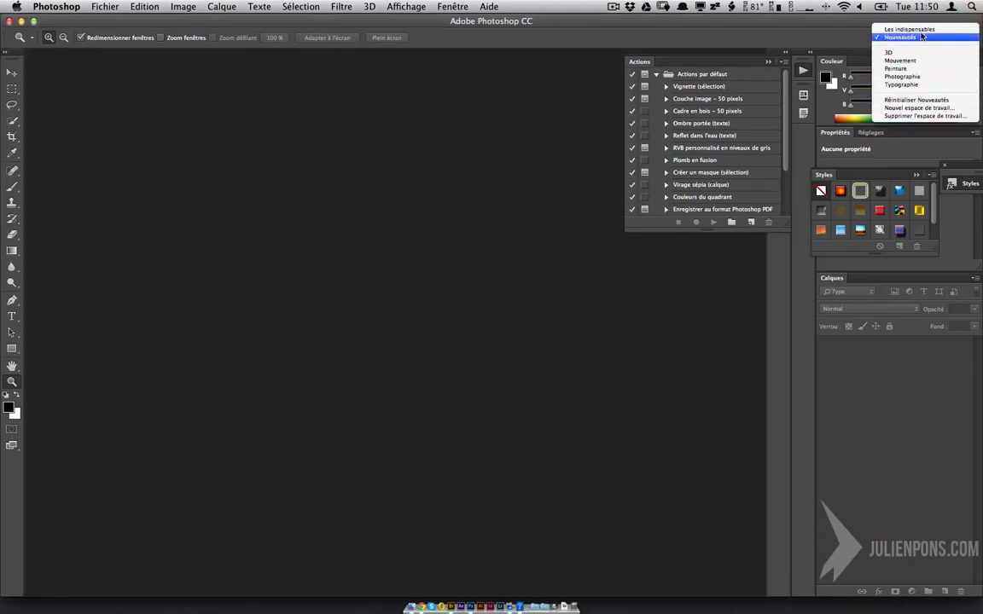
left_click(912, 29)
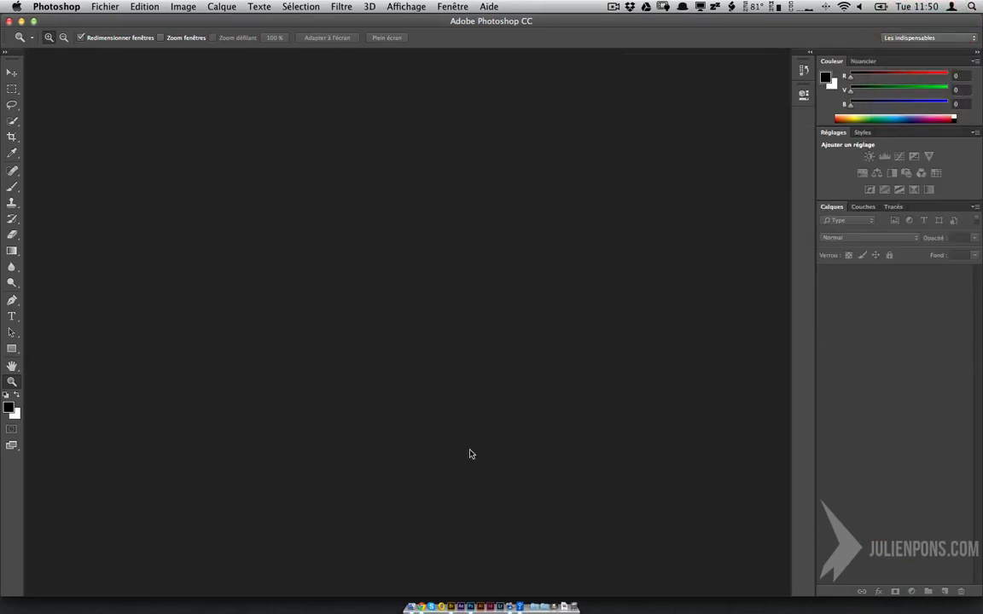
- Switch back to Bridge and open _MG_1150.CR2 directly in Bridge's Camera Raw
key("super+Tab")
key("super+Tab")
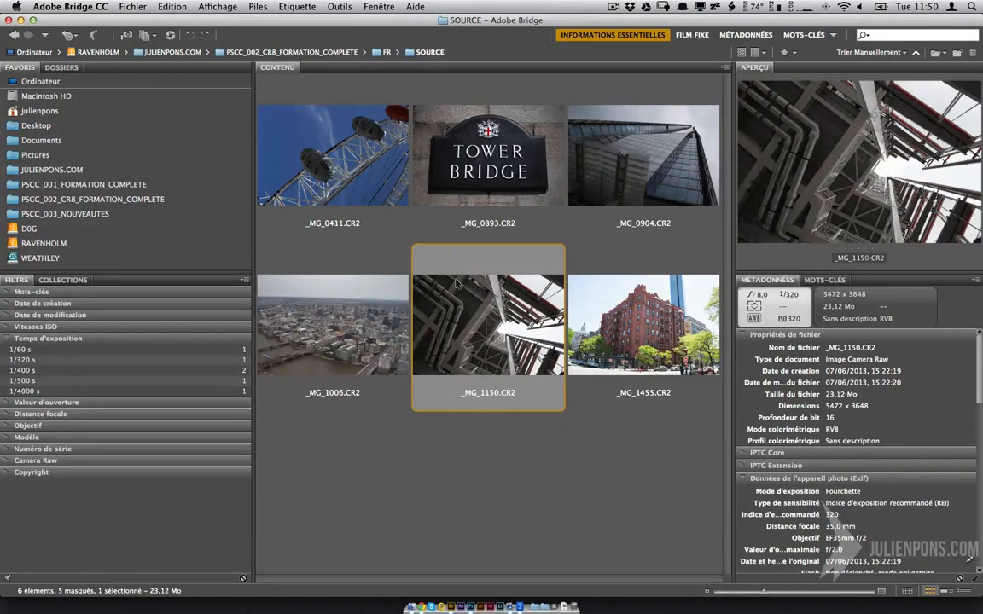
right_click(444, 278)
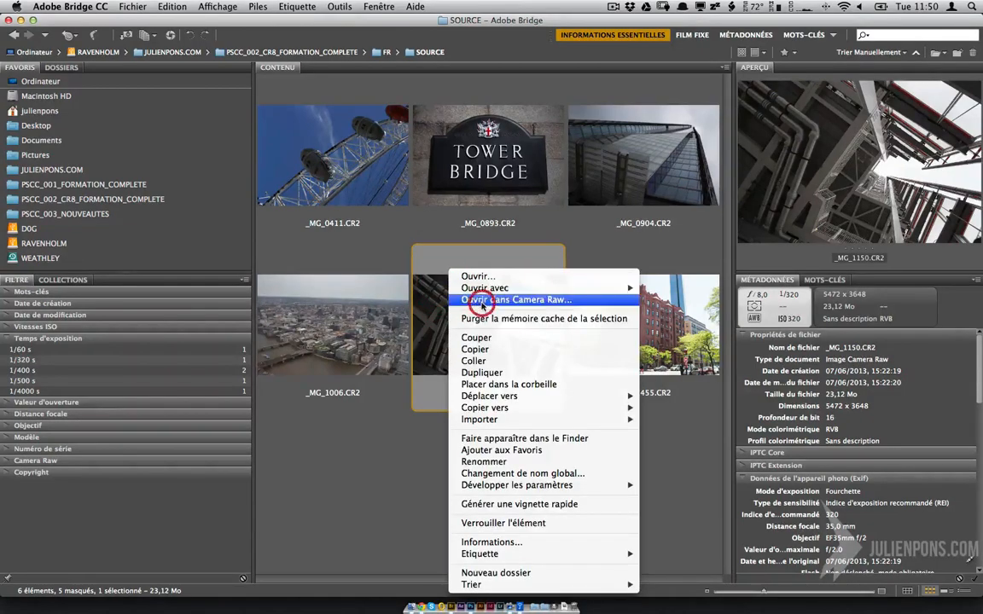
left_click(447, 299)
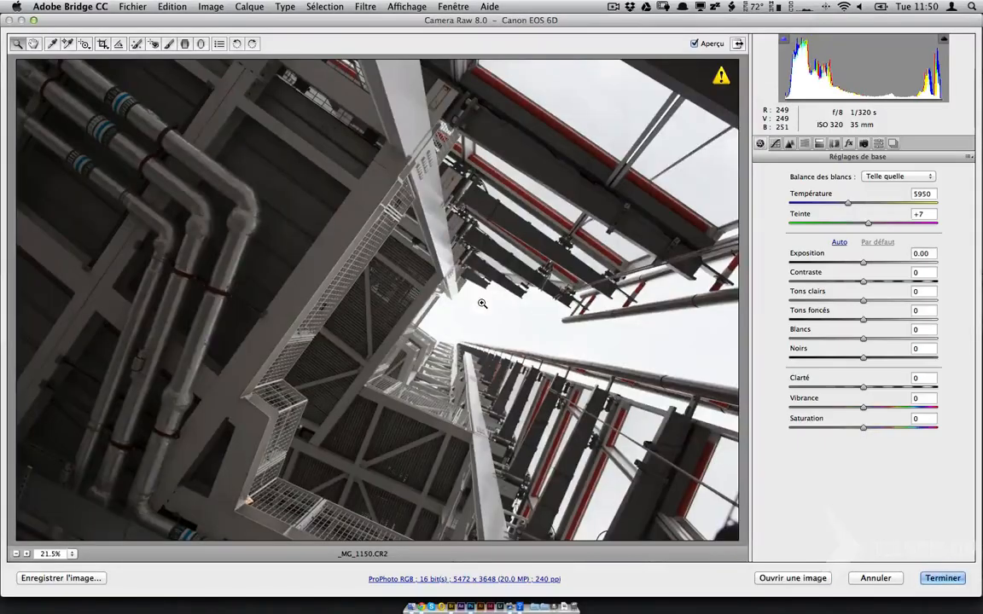
- Switch to Photoshop and look through its menus while Bridge's Camera Raw stays open
left_click(453, 602)
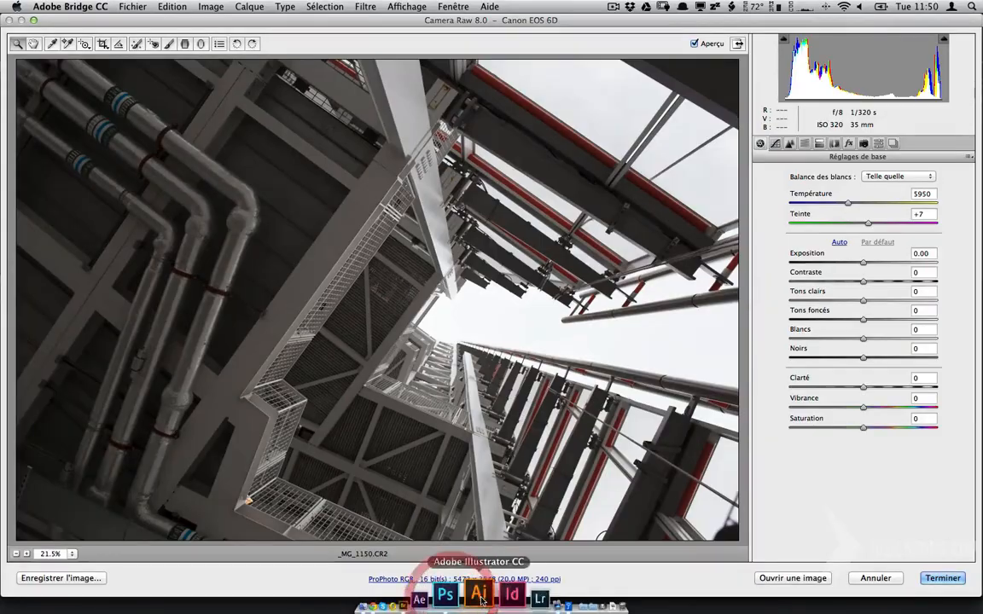
left_click(449, 598)
left_click(105, 6)
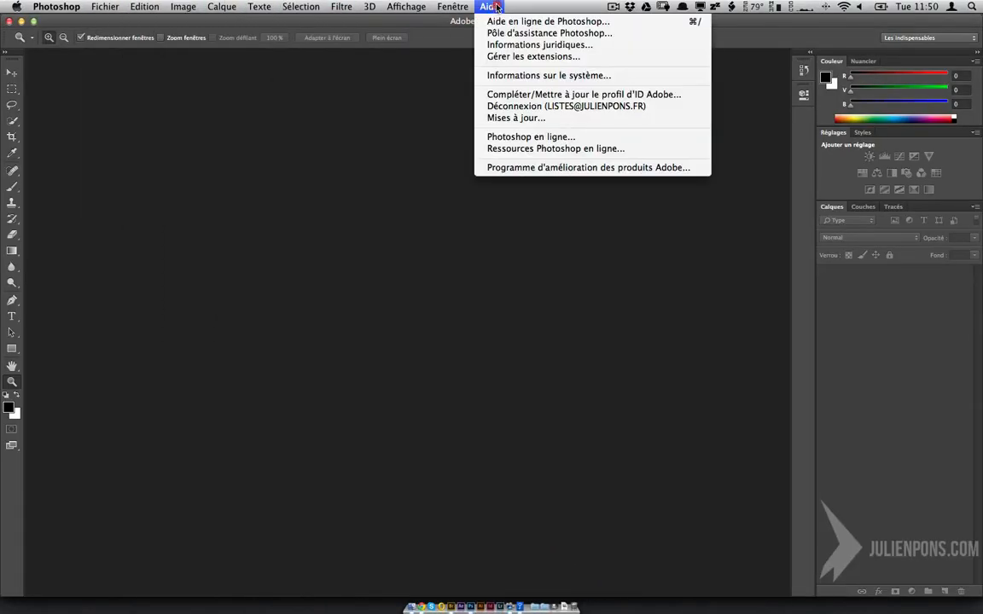
left_click(439, 103)
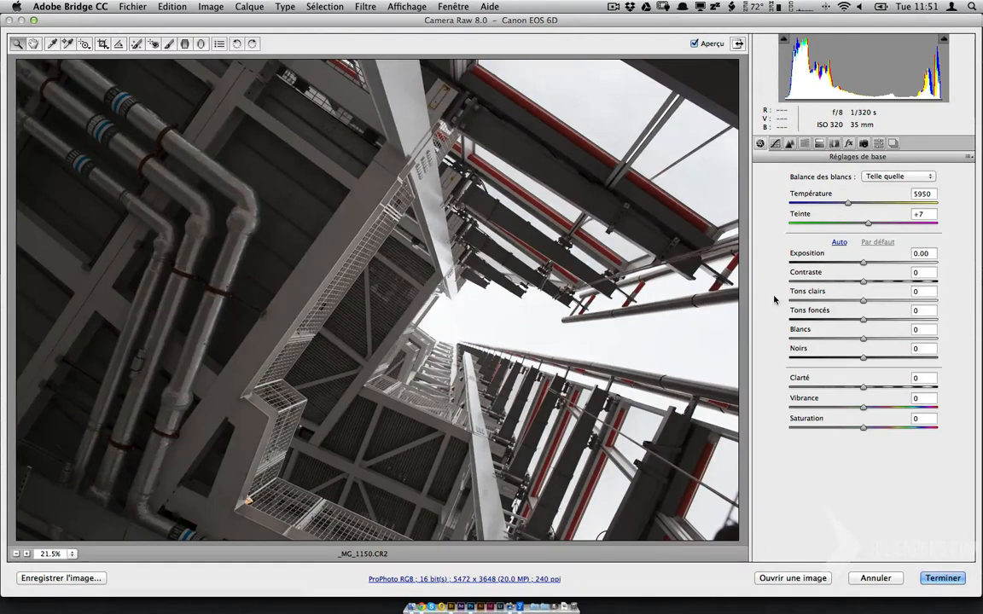
- Examine the Camera Raw adjustment sections from Détail through Effets to Instantanés, and return to Réglages de base
left_click(790, 145)
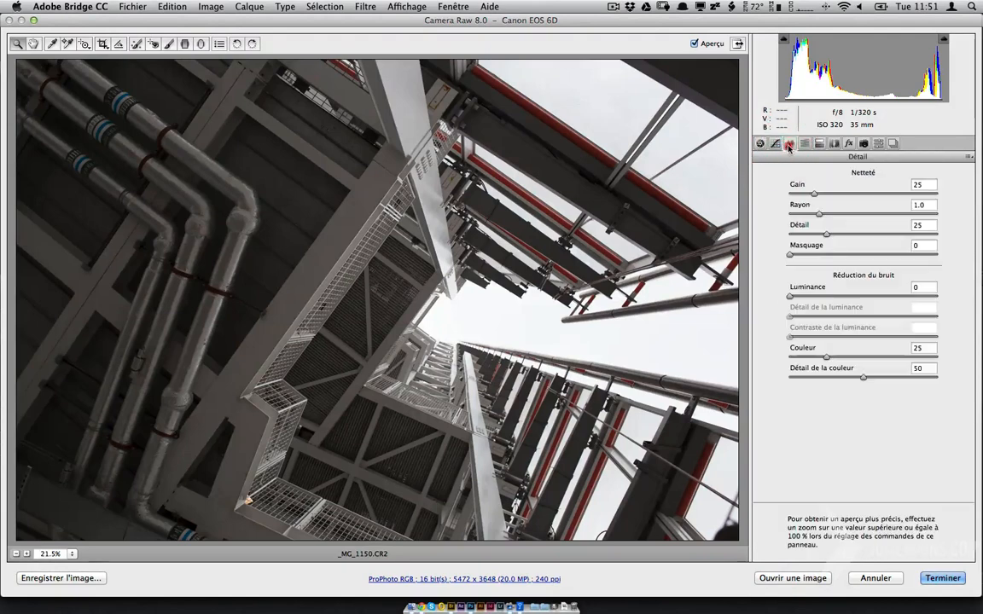
left_click(804, 144)
left_click(819, 143)
left_click(833, 144)
left_click(849, 143)
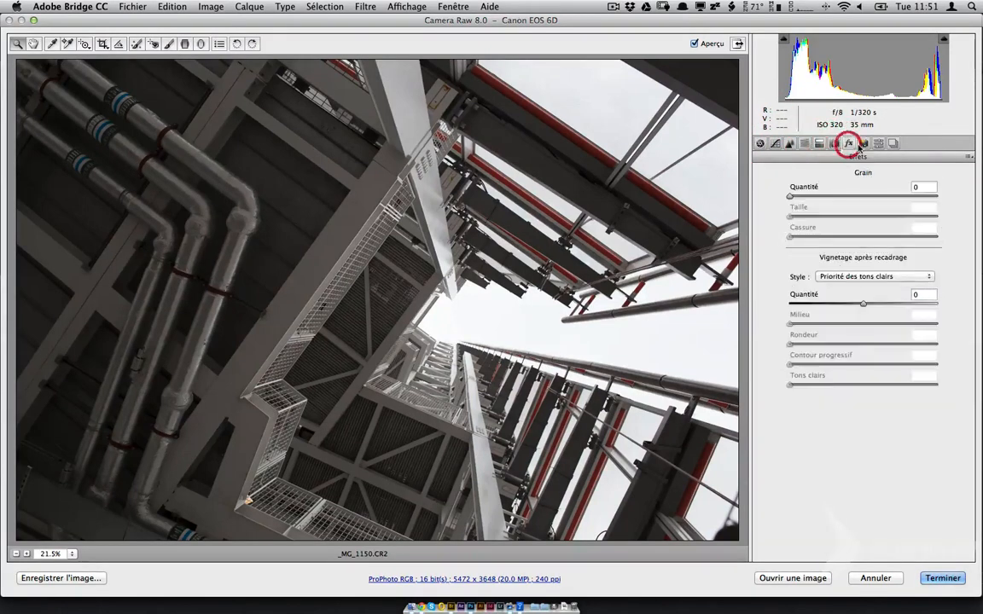
left_click(863, 143)
left_click(878, 144)
left_click(892, 144)
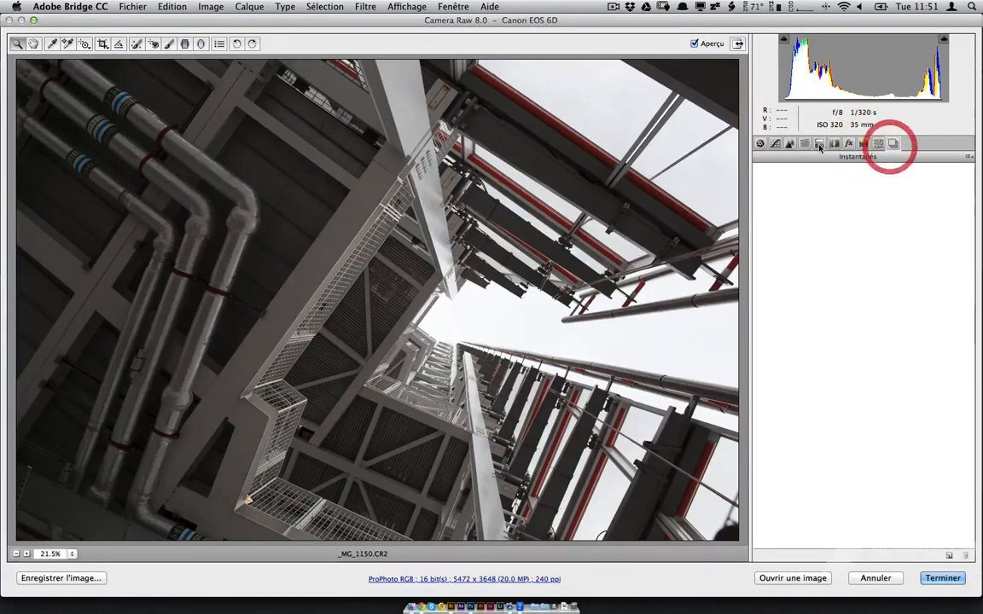
left_click(762, 144)
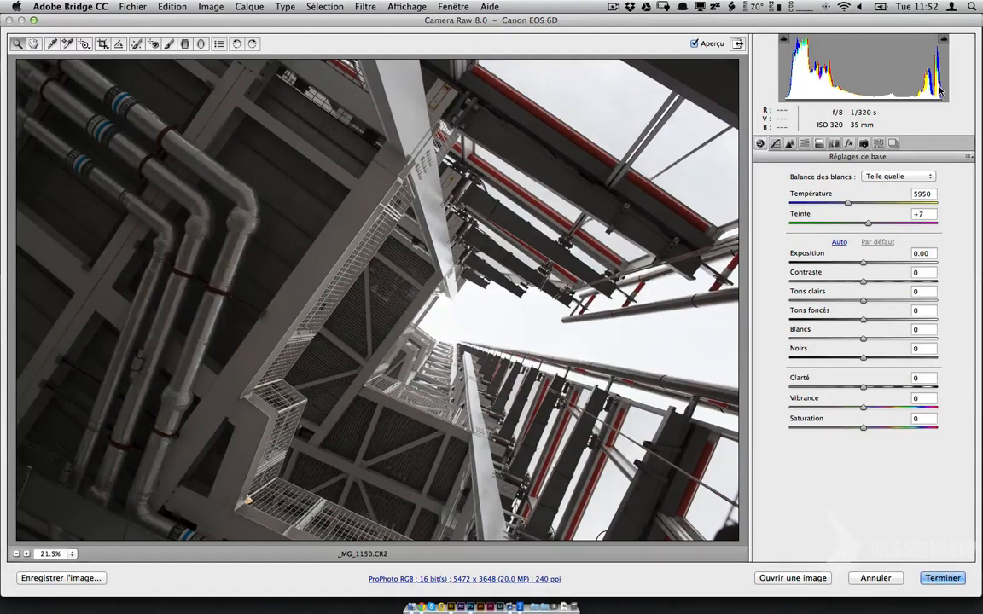
- Toggle the histogram's shadow clipping warning on and off, and enable the highlight clipping warning
left_click(783, 39)
left_click(784, 40)
left_click(941, 41)
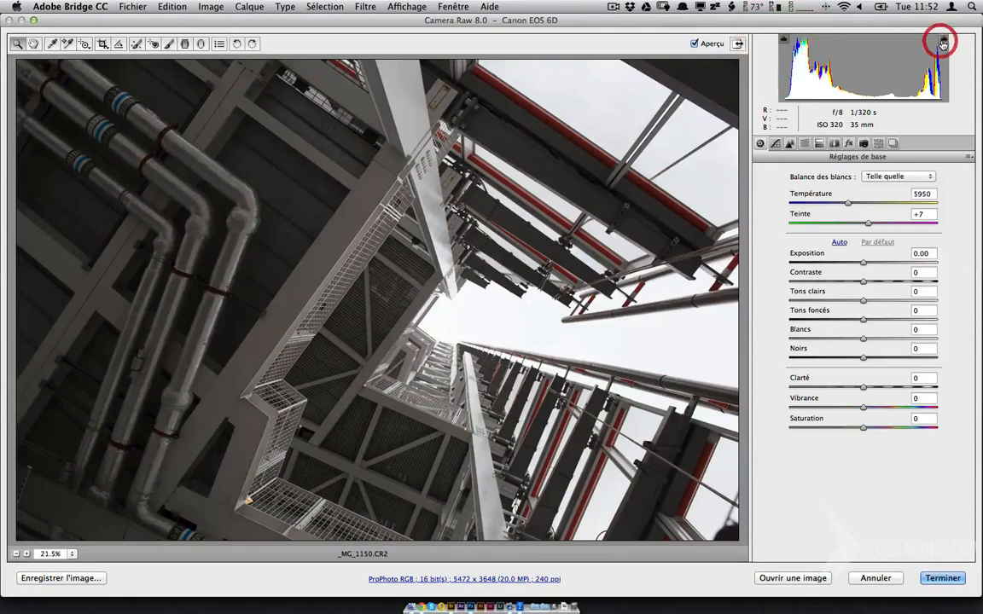
left_click(943, 41)
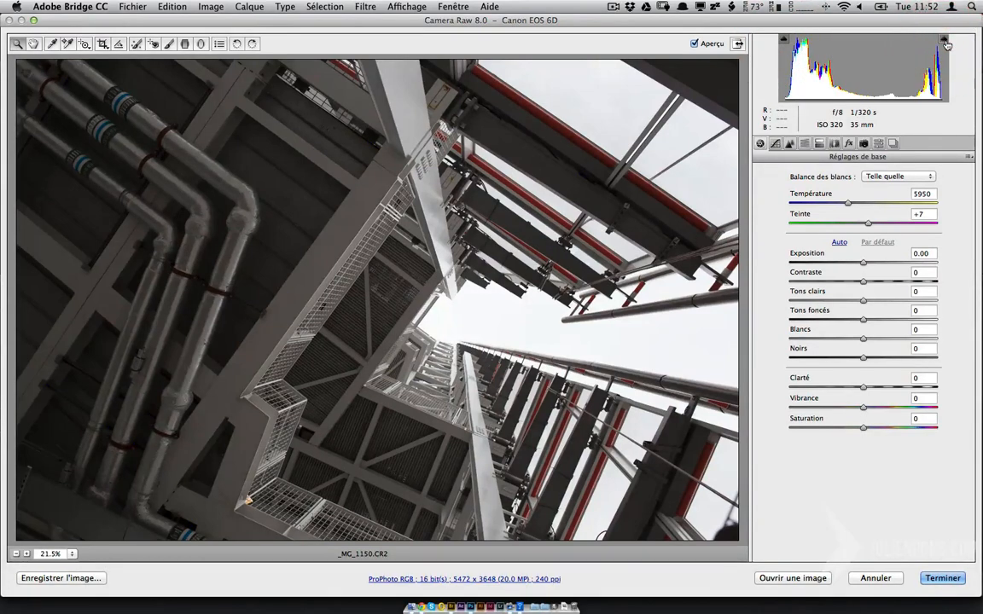
- Raise Exposition to +2.30 to check for clipped highlights and reset it to 0.00
left_click_drag(864, 262, 897, 262)
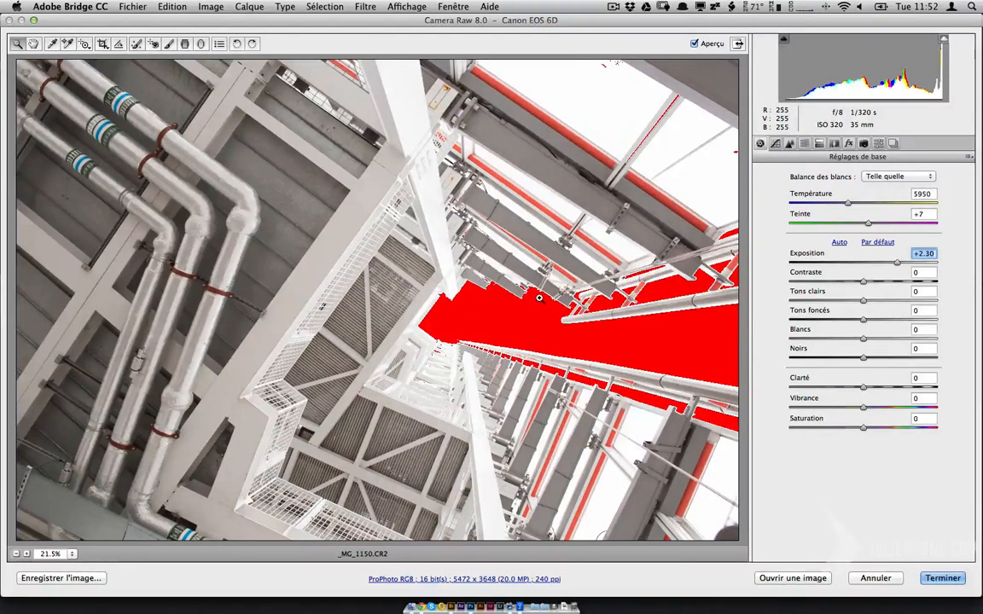
left_click(865, 262)
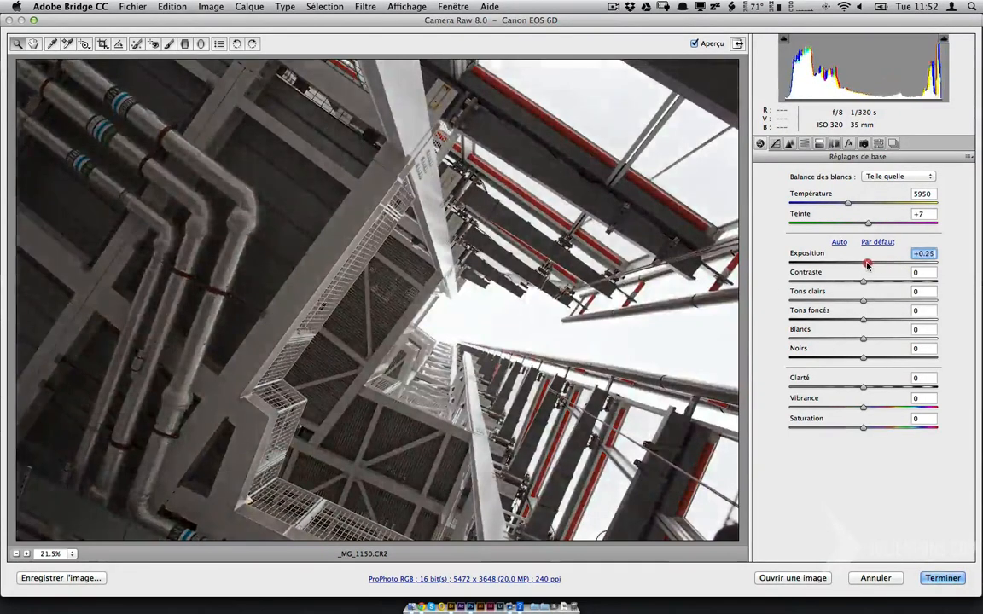
double_click(865, 263)
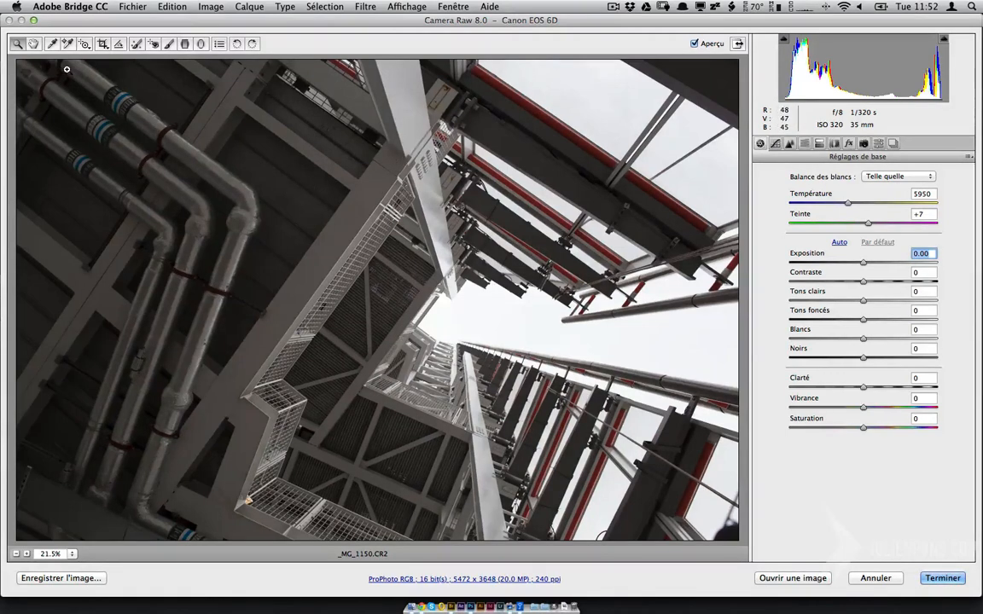
- Sample the white balance from the beam near the photo's upper edge and undo the change
left_click(51, 44)
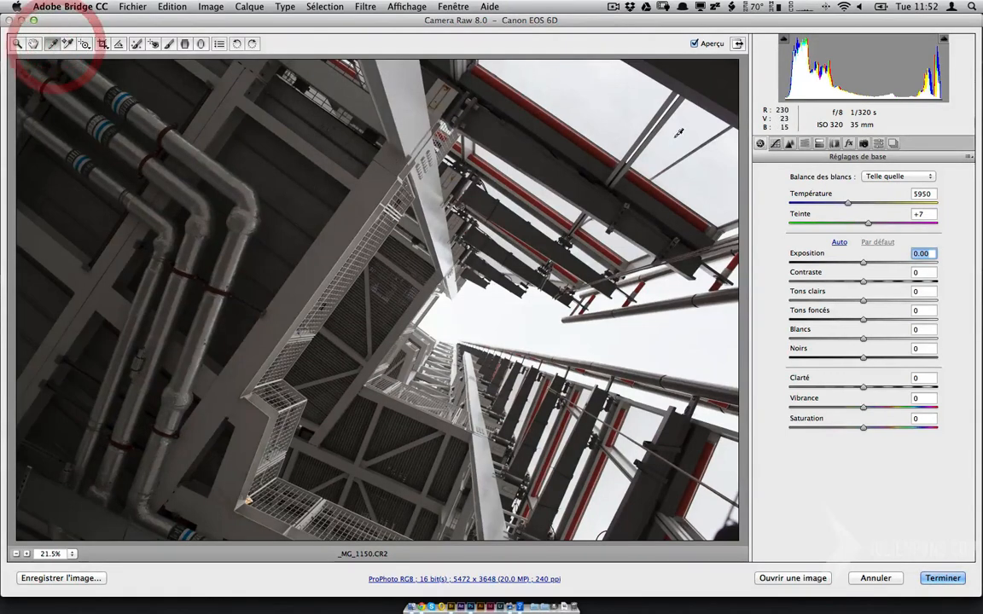
left_click(546, 119)
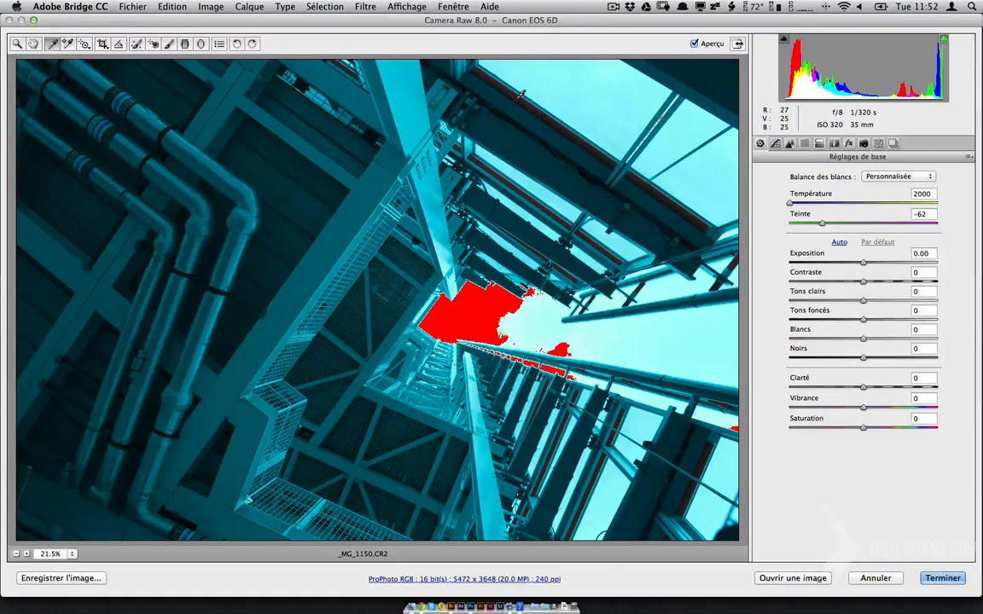
key("super+z")
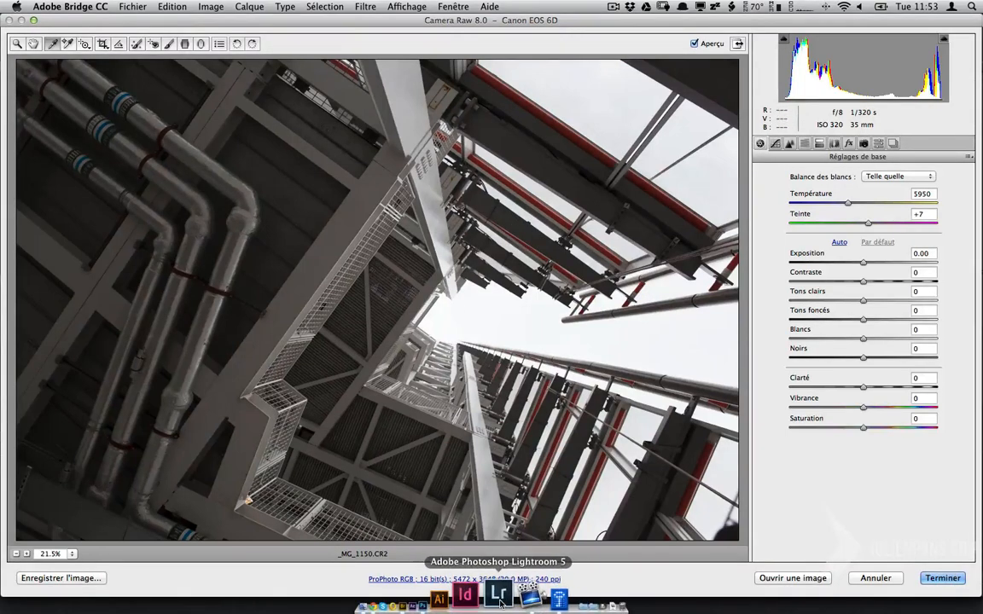
- Open Lightroom 5 for a brief look, quit it and reactivate the Zoom tool in Camera Raw
left_click(499, 596)
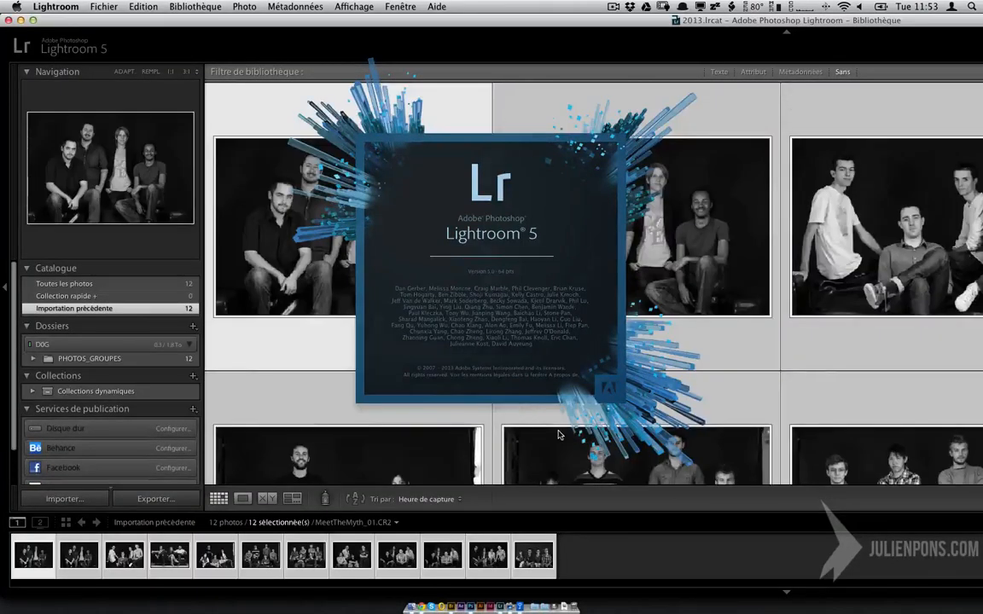
key("super")
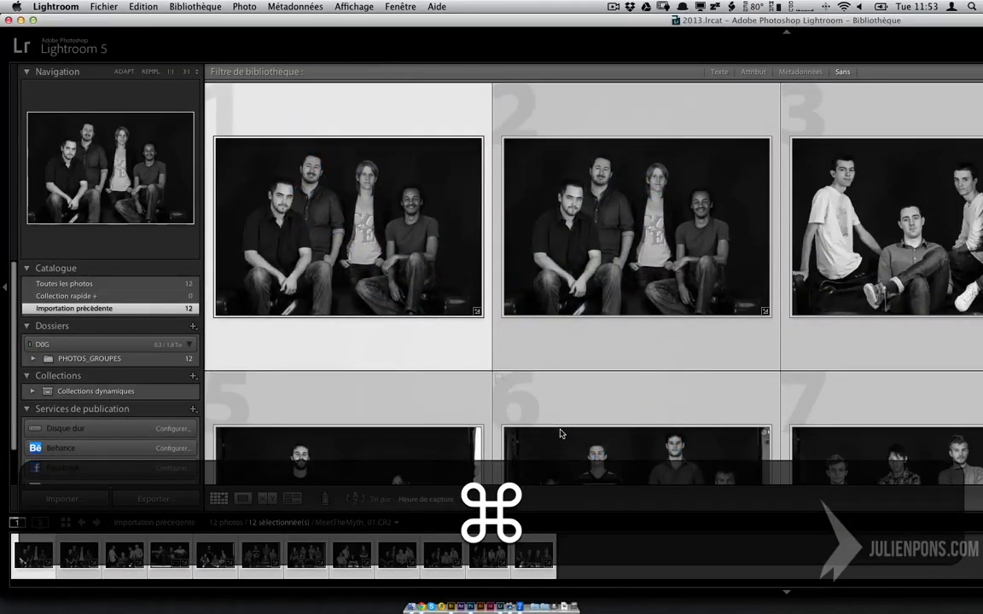
key("super+q")
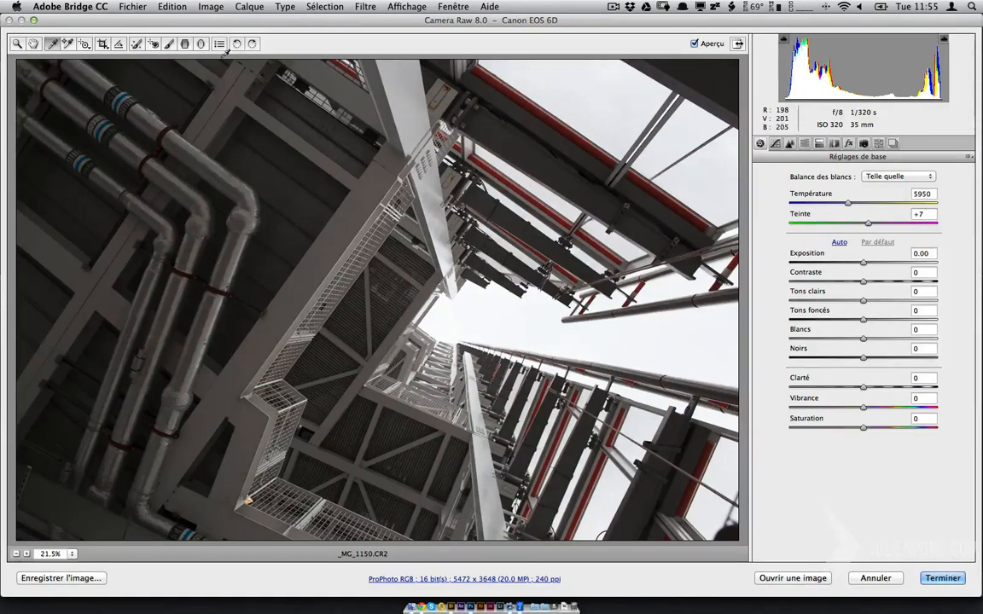
left_click(17, 43)
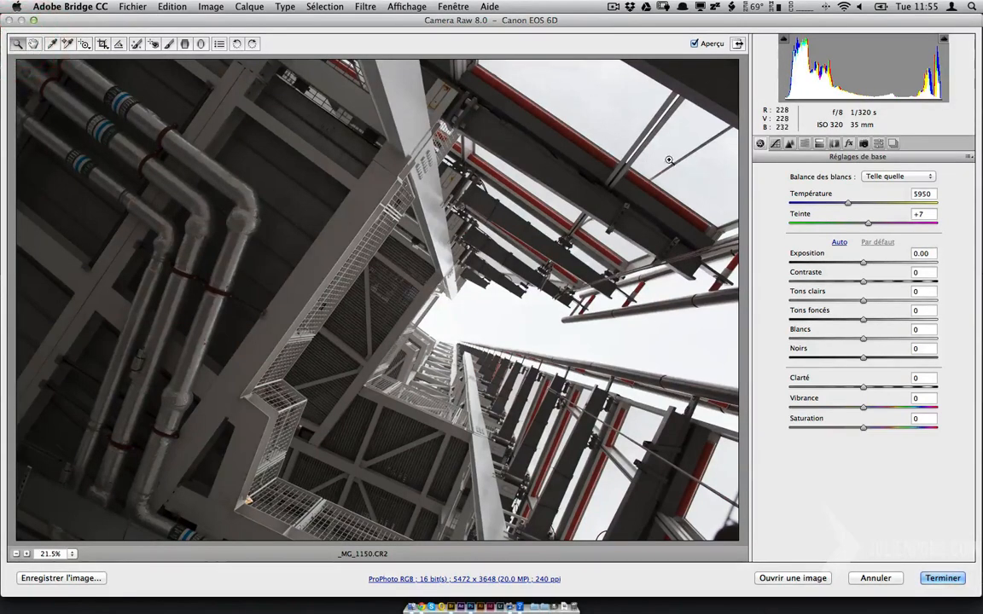
- Magnify the window area near the photo's upper edge to 175.1% and reduce the view in stages to 25%
left_click(670, 129)
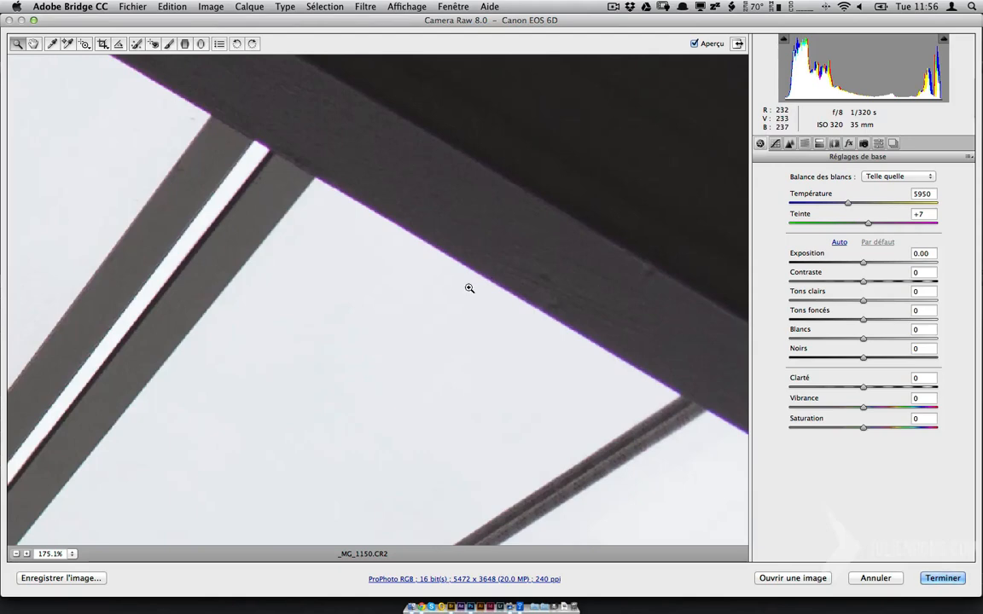
left_click(17, 554)
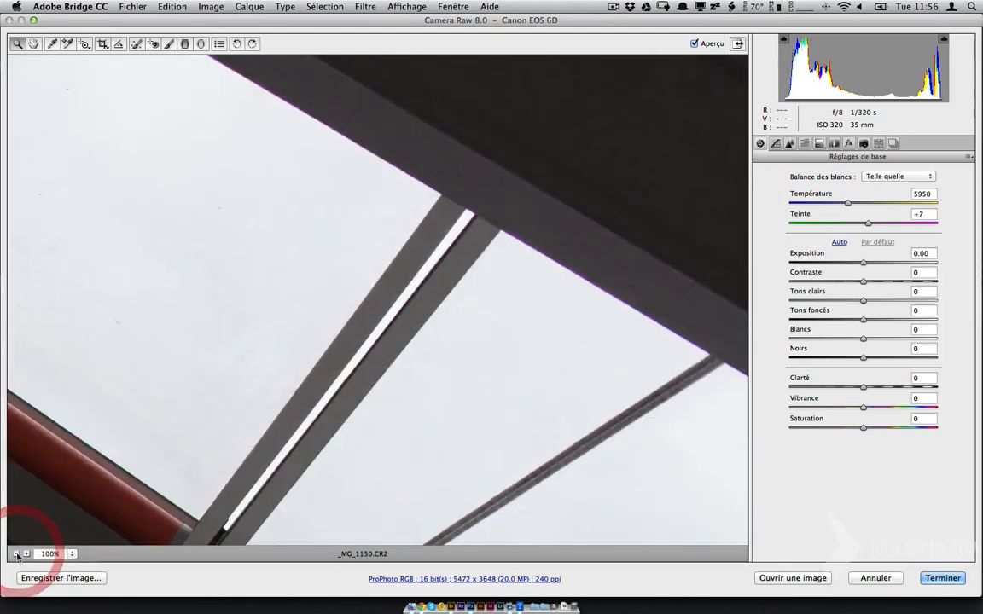
left_click(17, 553)
left_click(17, 553)
left_click(17, 554)
left_click(18, 554)
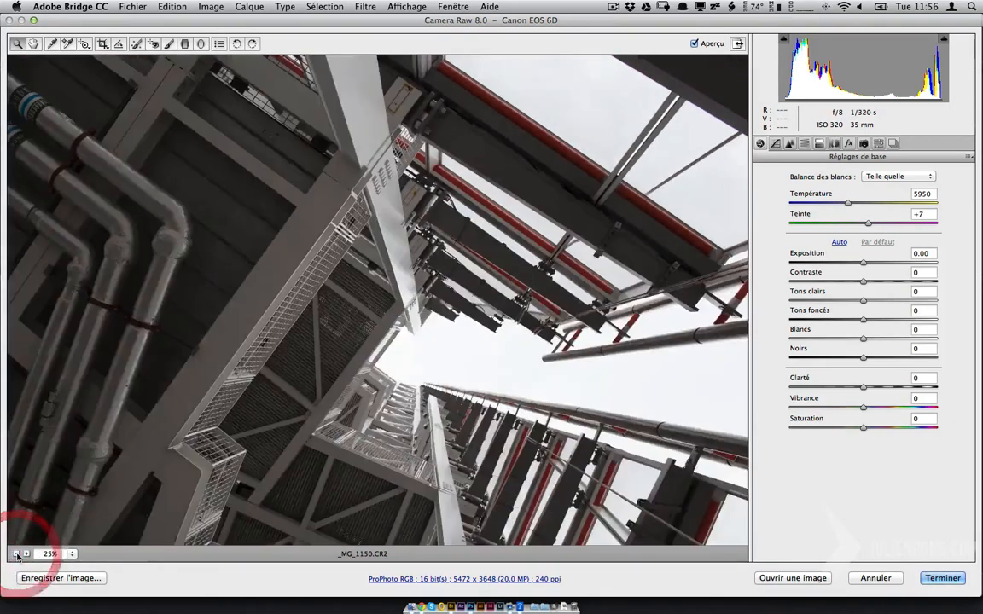
left_click(17, 554)
left_click(27, 554)
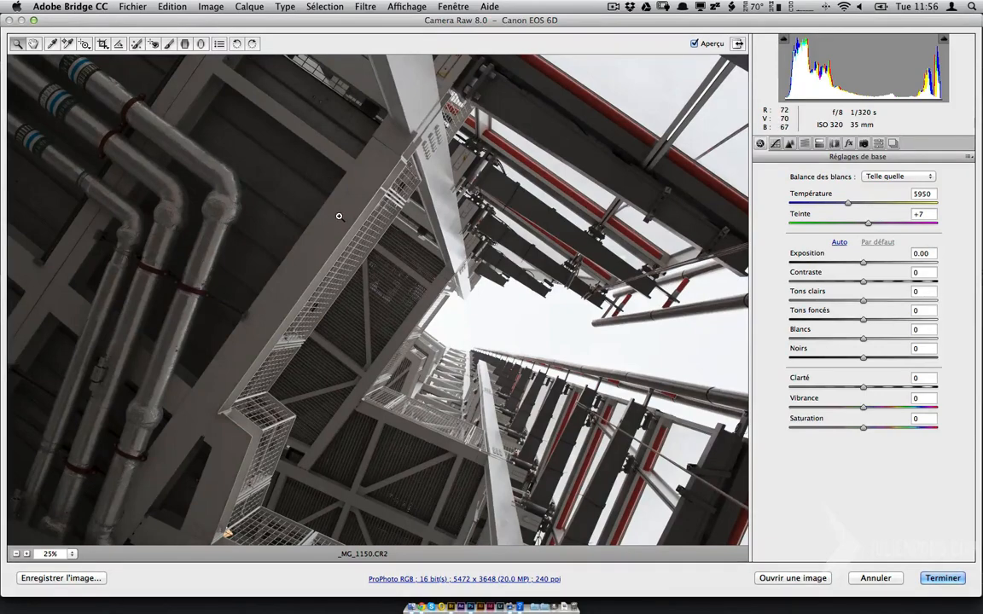
- Magnify the dark beams beside the bright central opening to 100%
left_click(461, 290)
left_click(412, 299)
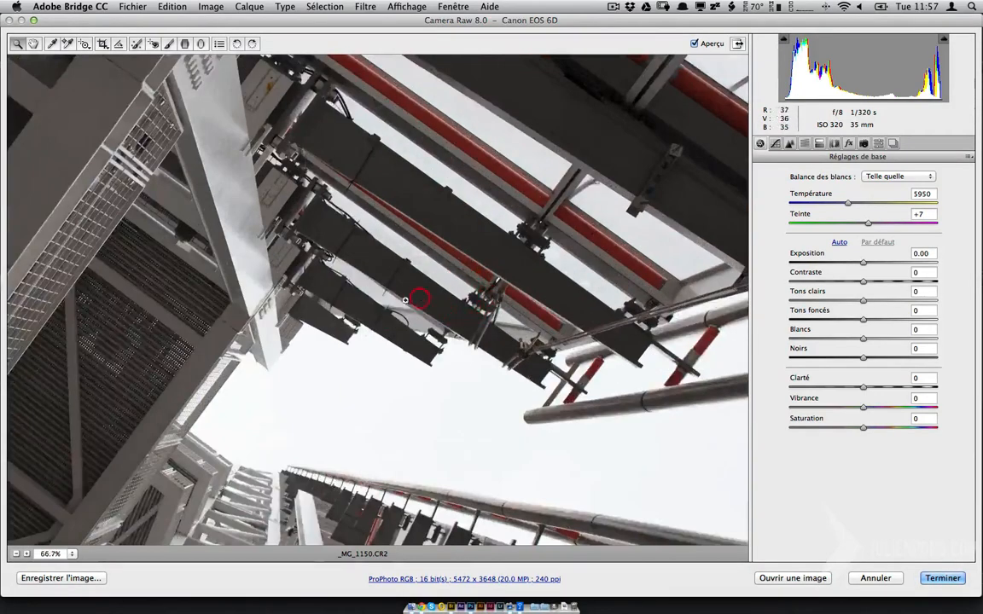
left_click(307, 344)
- Zoom the photo out to 12.5% and fit it to the screen size
key("alt")
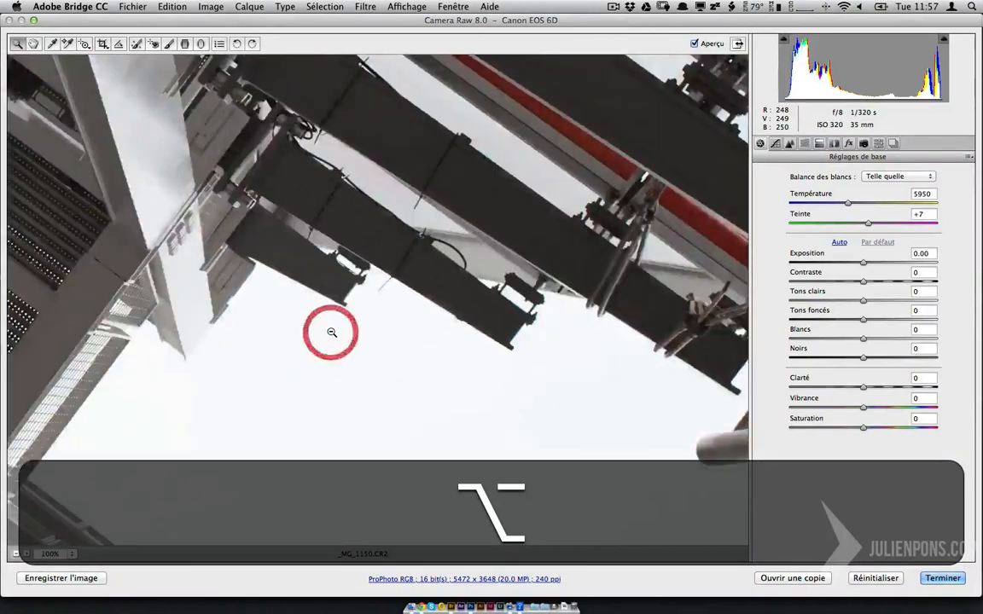
left_click(331, 333, "alt")
left_click(331, 332, "alt")
left_click(330, 331, "alt")
left_click(346, 326, "alt")
left_click(365, 322, "alt")
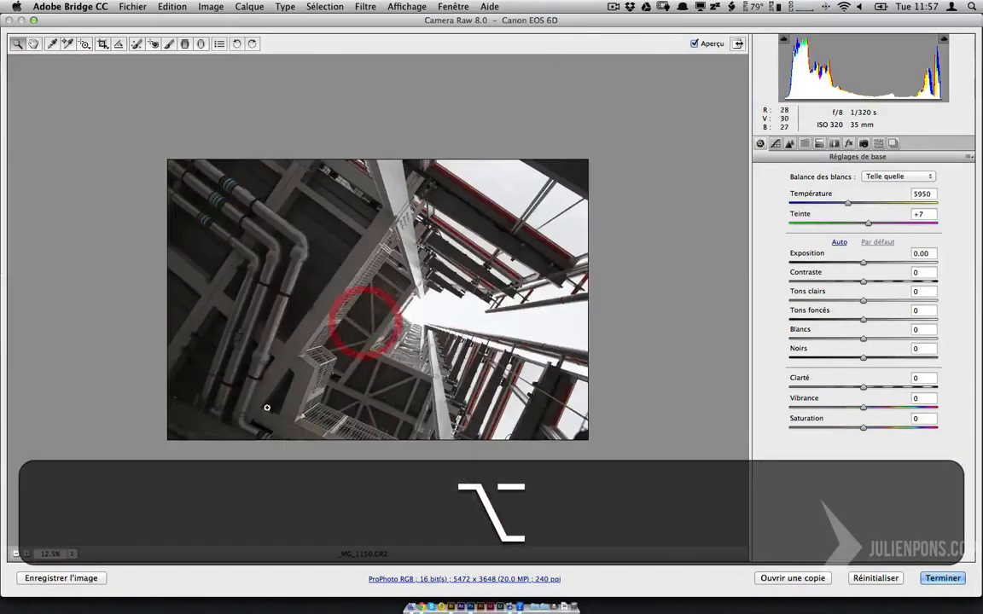
left_click(70, 554)
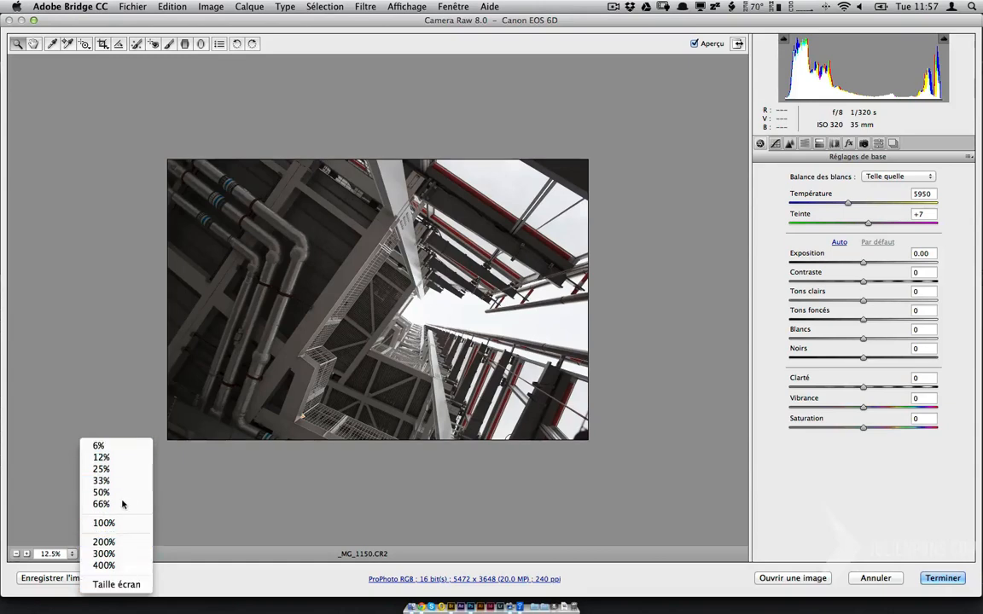
left_click(124, 585)
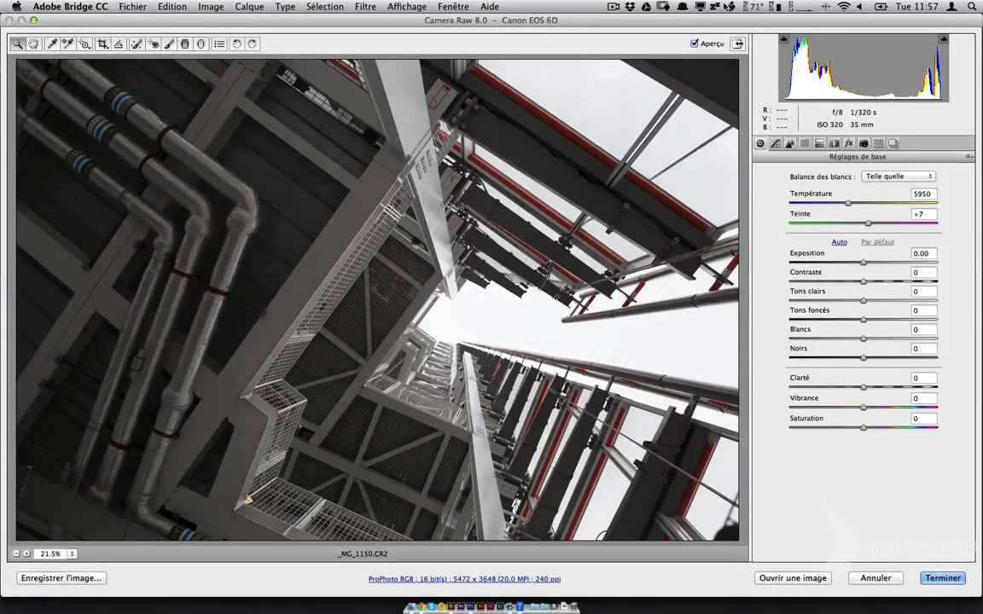
- Look through the available screen resolutions for the DELL U3011 display
left_click(700, 7)
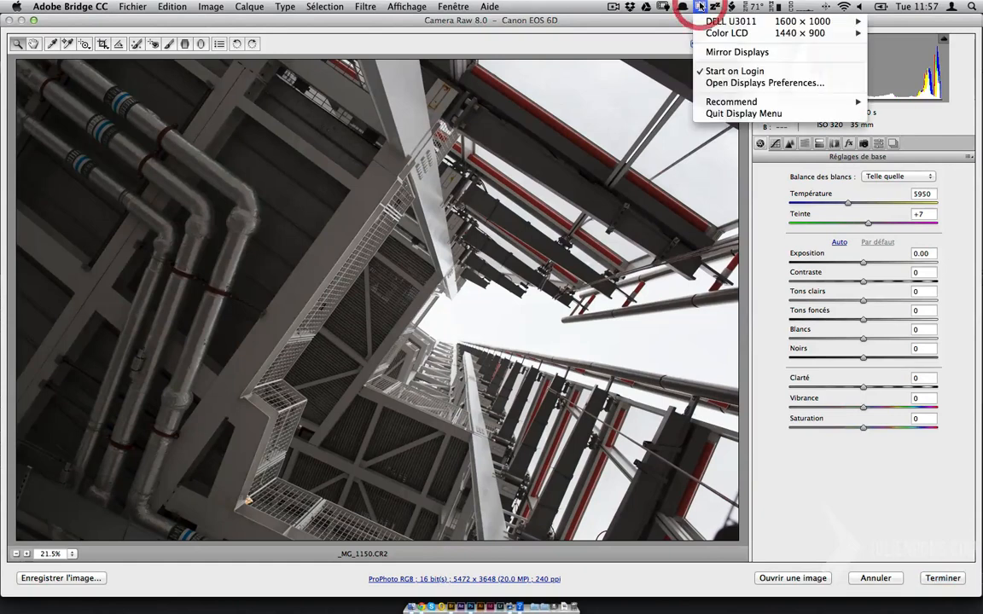
mouse_move(811, 24)
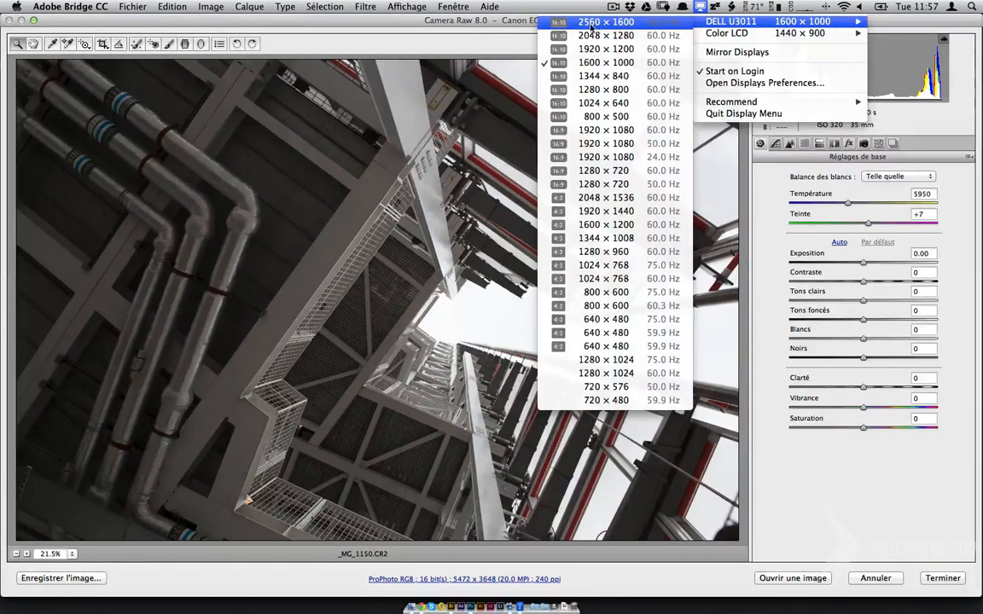
left_click(572, 23)
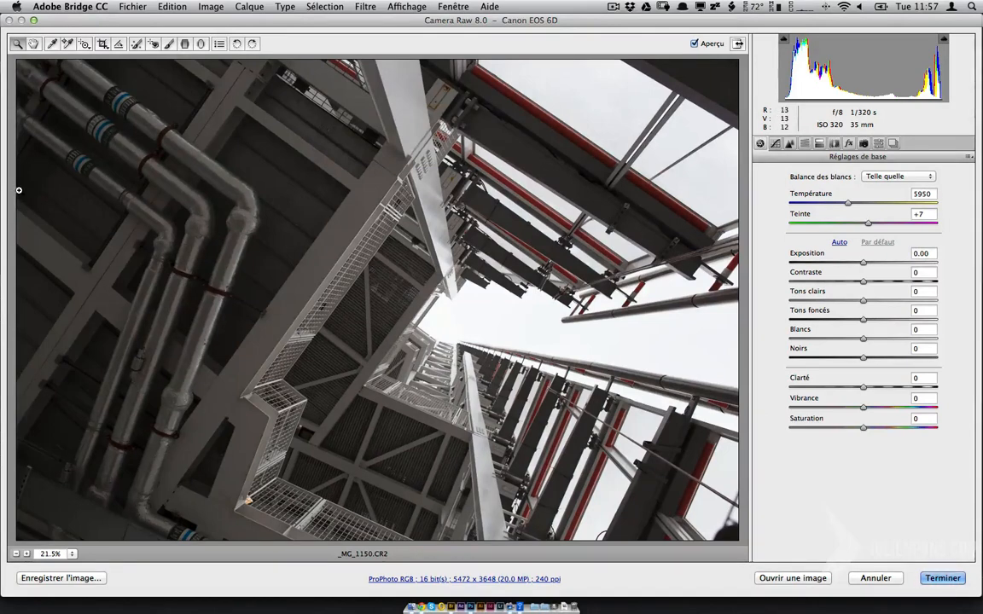
- Place four colour samplers: on the upper red beam, the sky beside it, the bright central opening and the dark wall
left_click(51, 44)
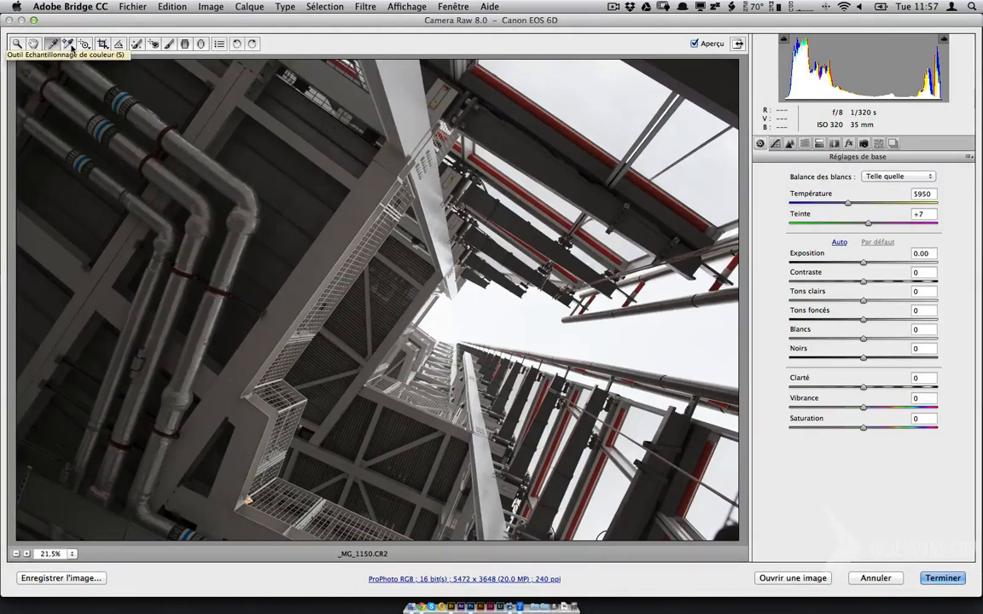
left_click(70, 46)
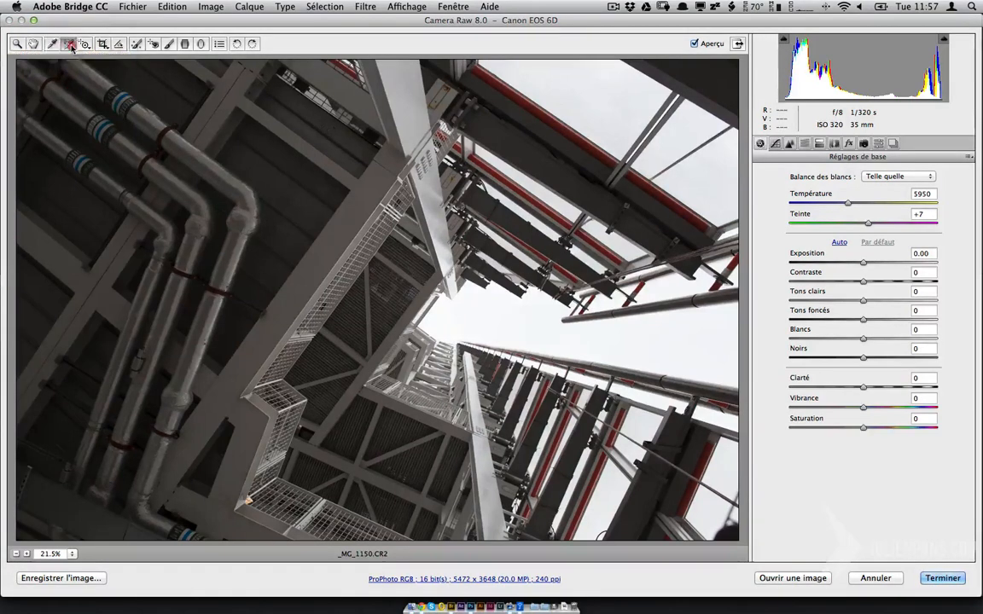
left_click(509, 90)
left_click(547, 116)
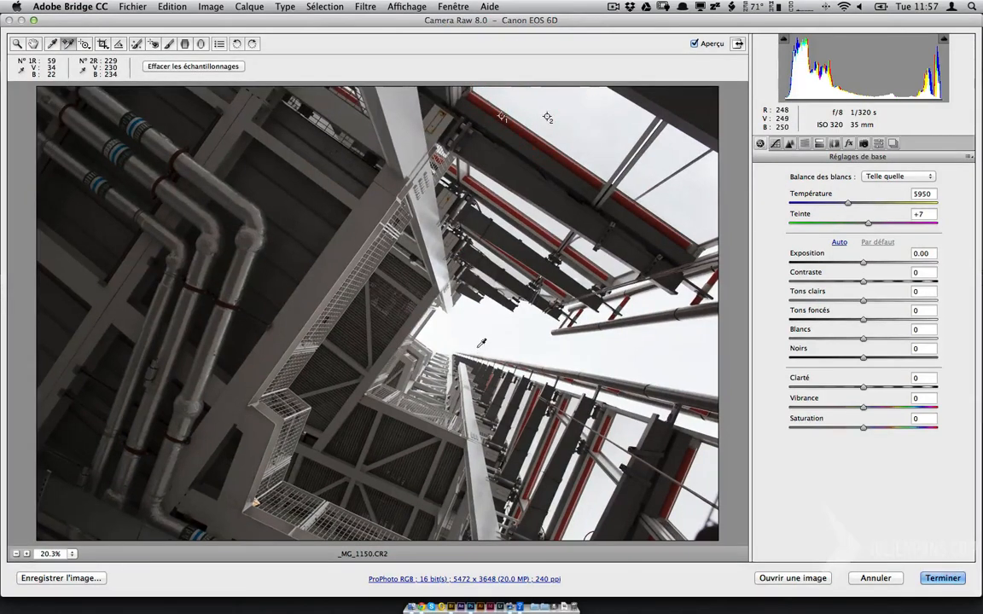
left_click(439, 321)
left_click(289, 216)
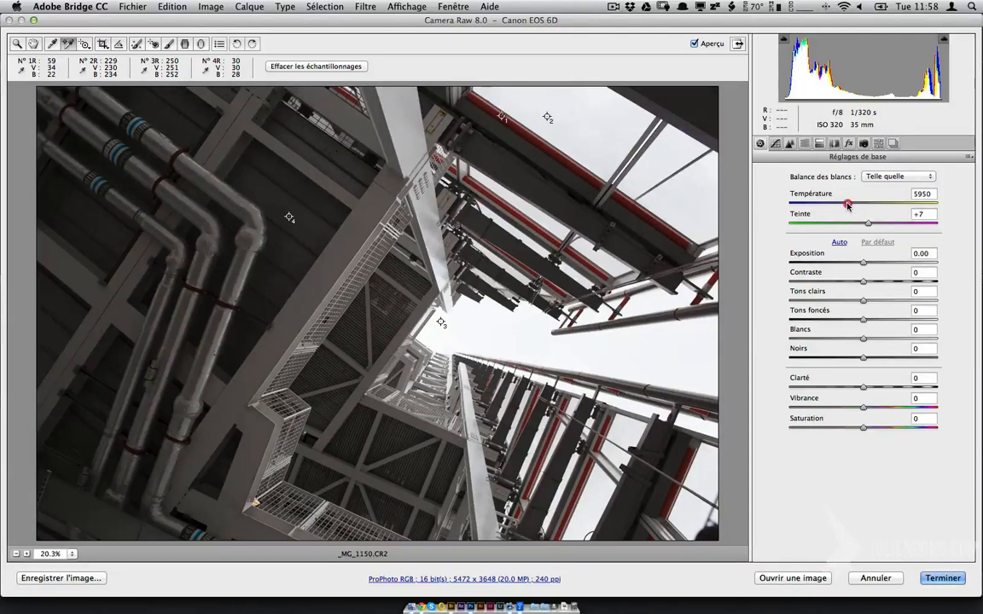
- Raise the white balance Température to 6550 and compare the photo with the preview off and on
left_click_drag(845, 201, 857, 206)
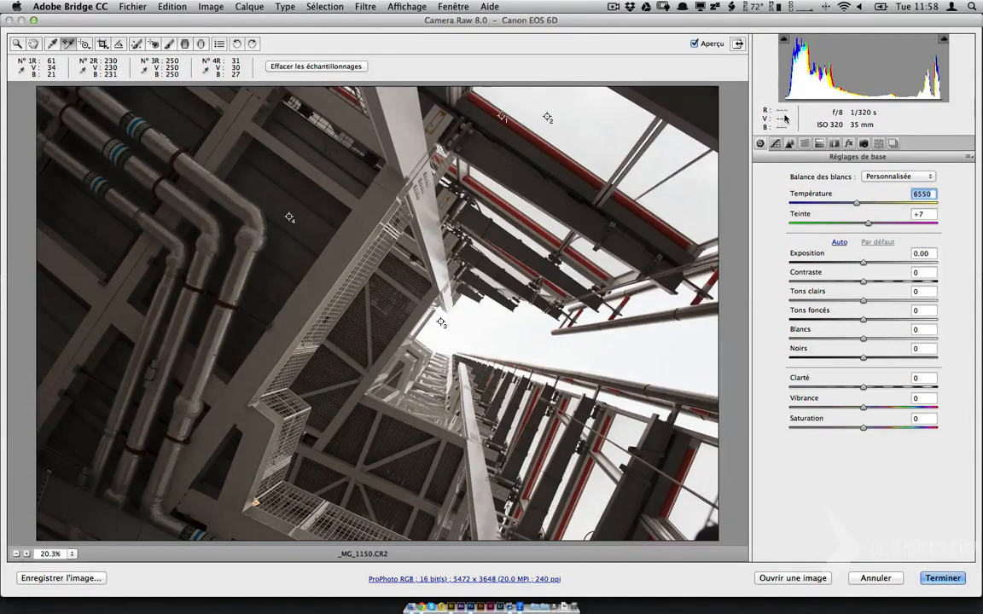
left_click(692, 43)
left_click(692, 44)
left_click(692, 44)
left_click(692, 45)
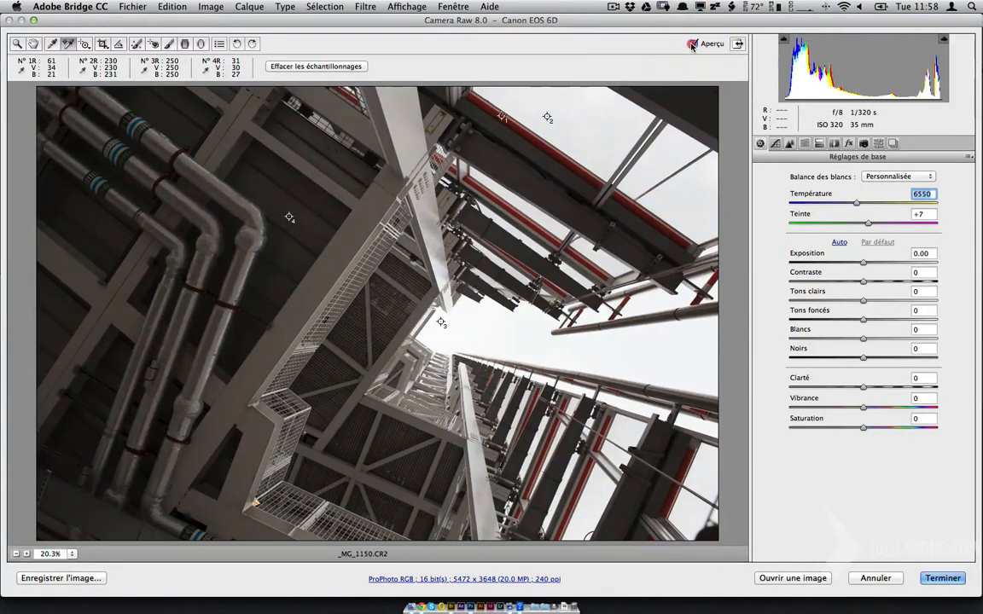
left_click(692, 44)
left_click(692, 45)
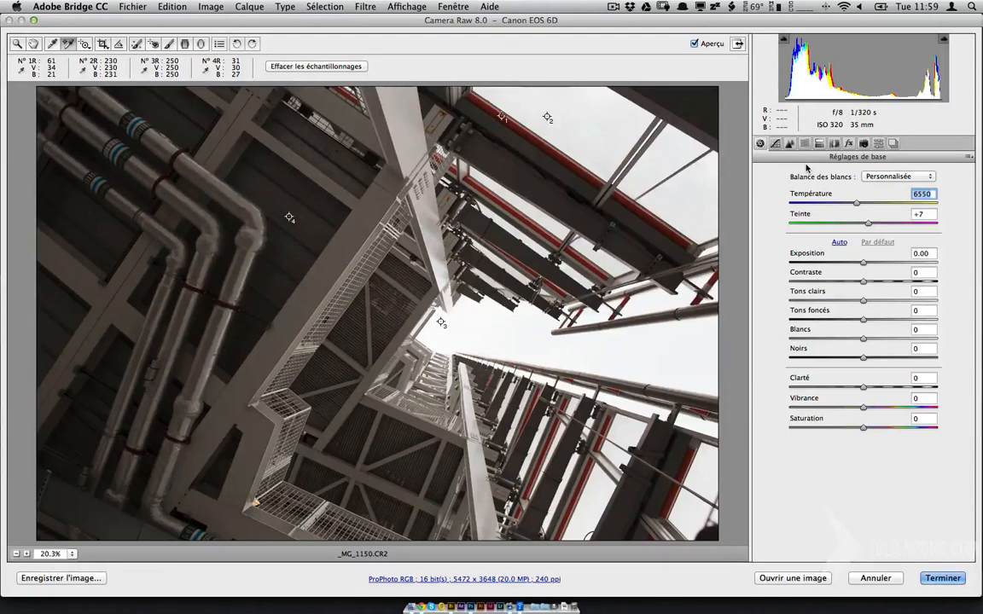
- Clear all colour samplers and show the modes of the Targeted Adjustment tool
left_click(284, 74)
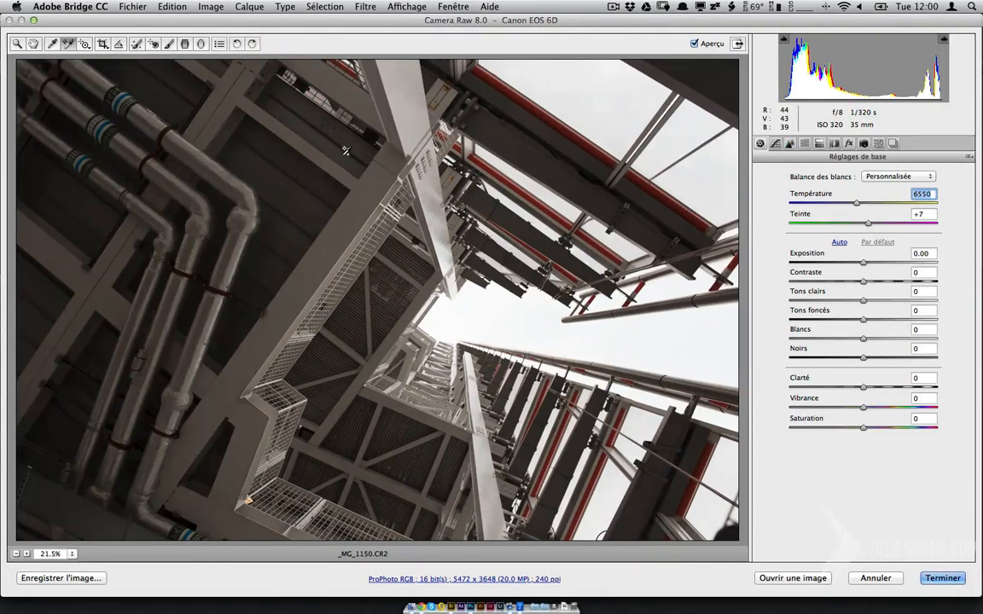
left_click(85, 46)
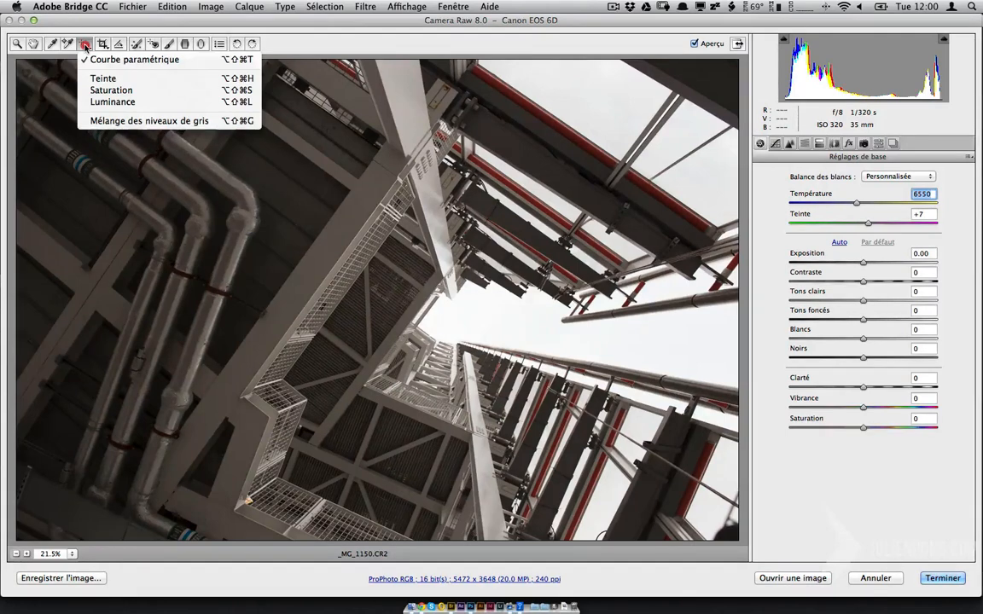
left_click(85, 46)
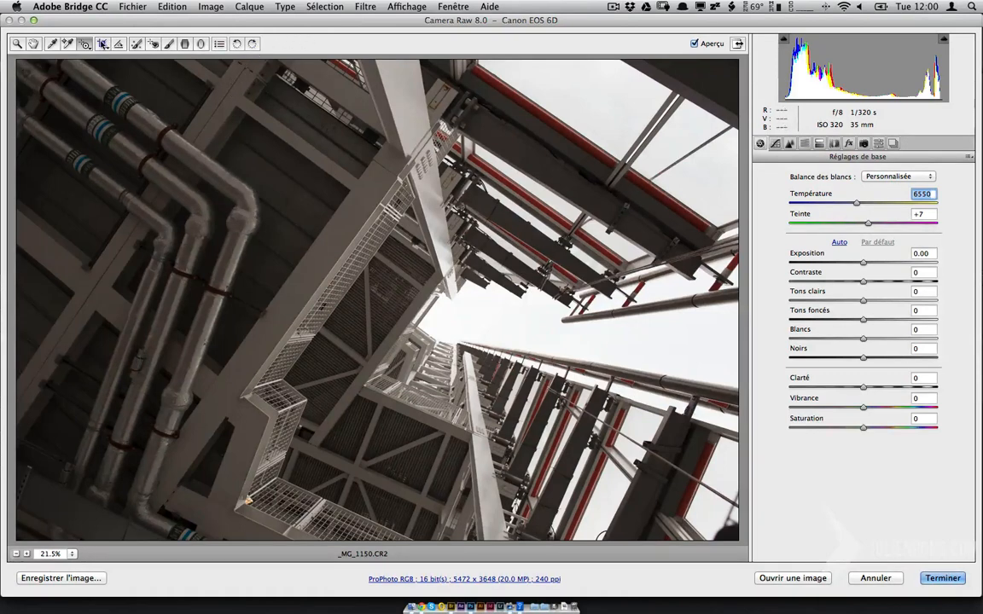
- Look through the settings of the Crop, Straighten, Spot Removal, Red Eye, Adjustment Brush, Graduated Filter and Radial Filter tools in turn
left_click(102, 43)
left_click(122, 45)
left_click(134, 44)
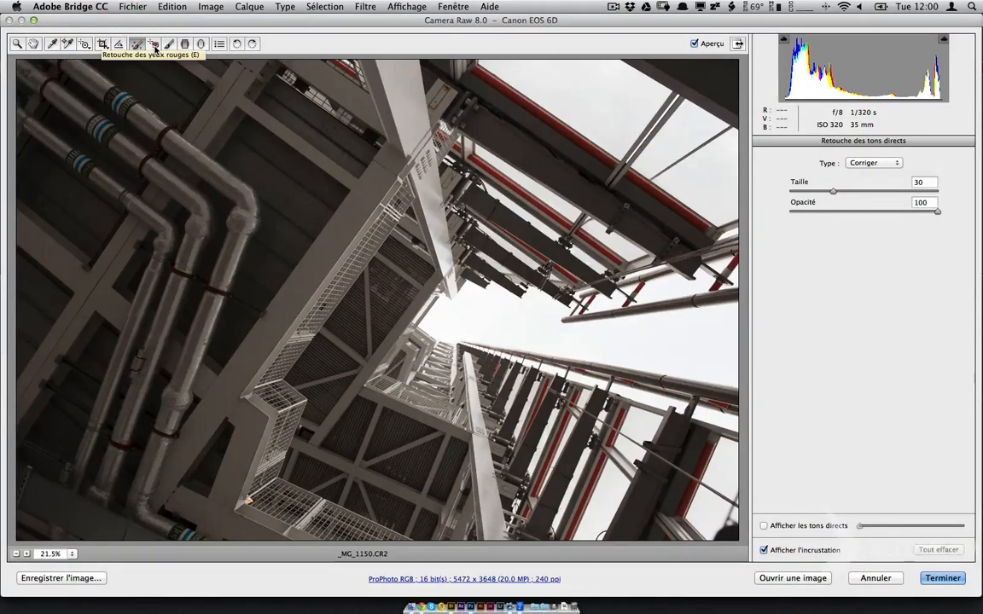
left_click(154, 45)
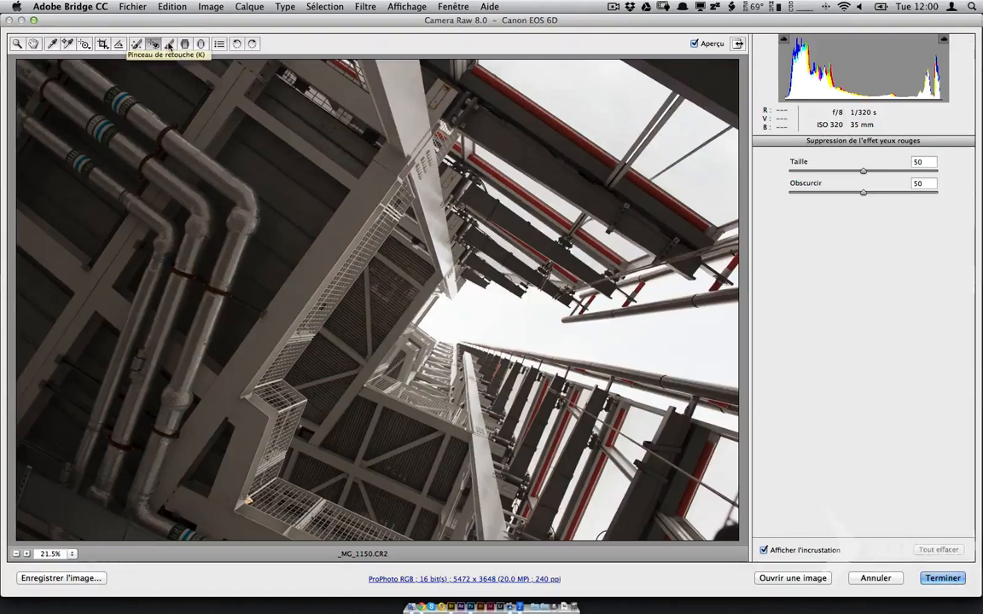
left_click(169, 44)
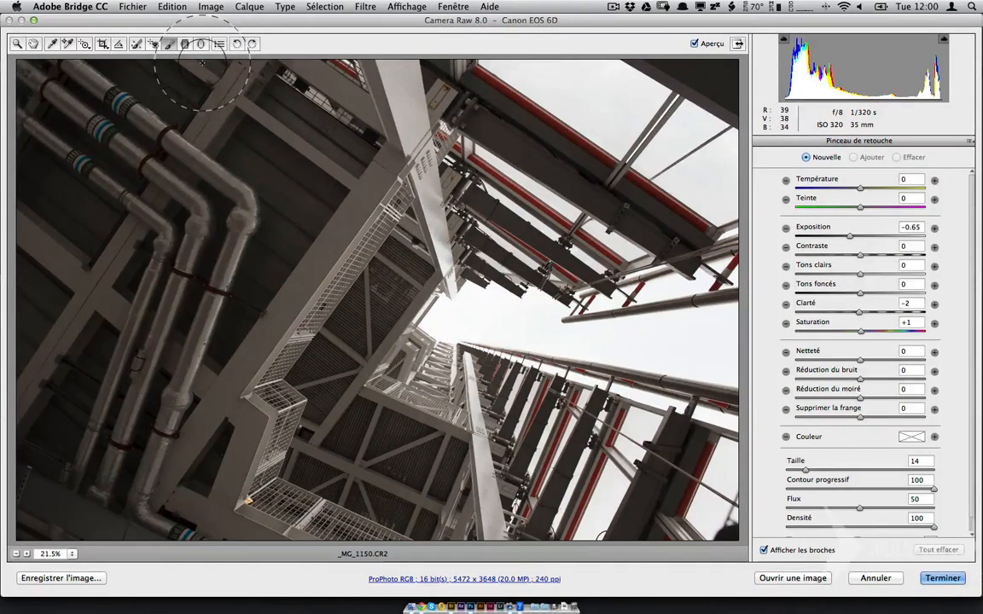
left_click(185, 44)
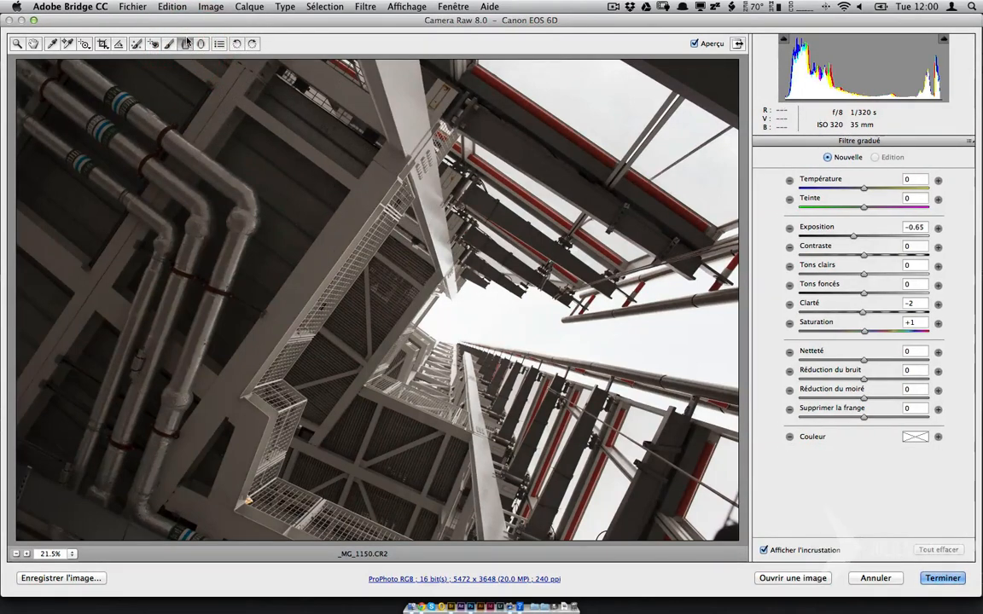
left_click(201, 43)
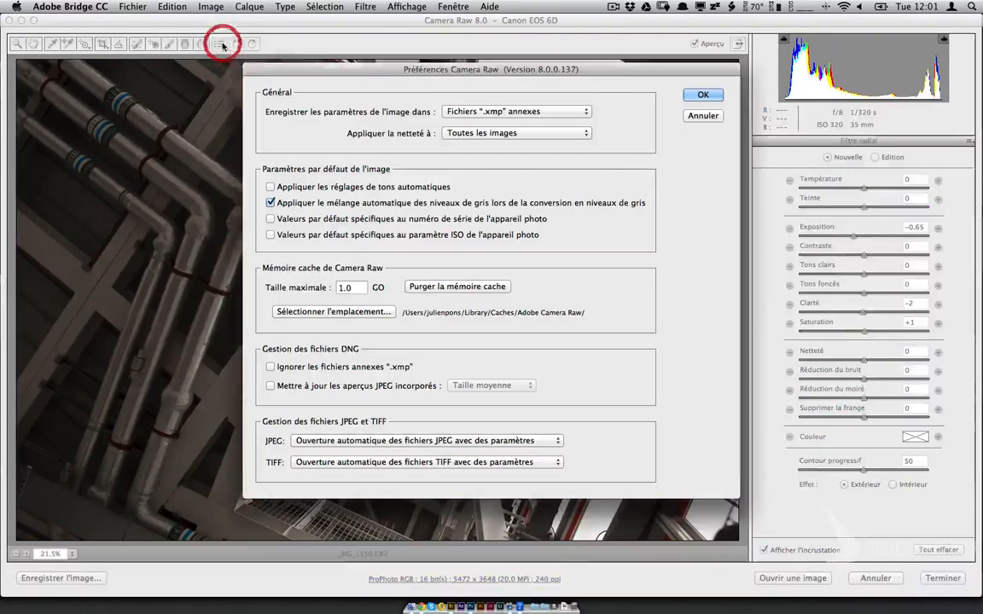
- Examine the Camera Raw preferences for maximum cache size and image settings storage, and cancel the dialog
left_click(219, 44)
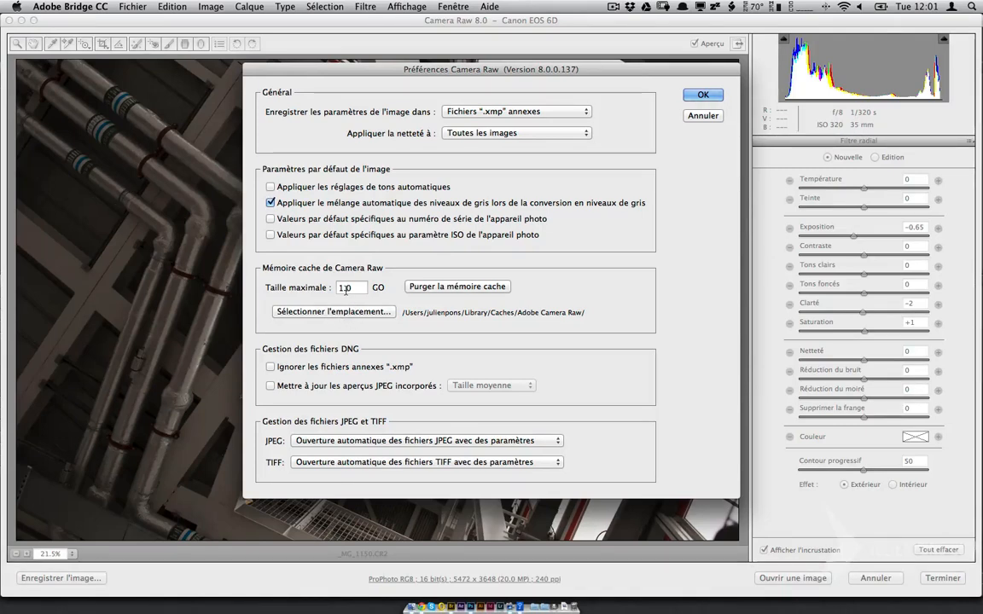
left_click(348, 288)
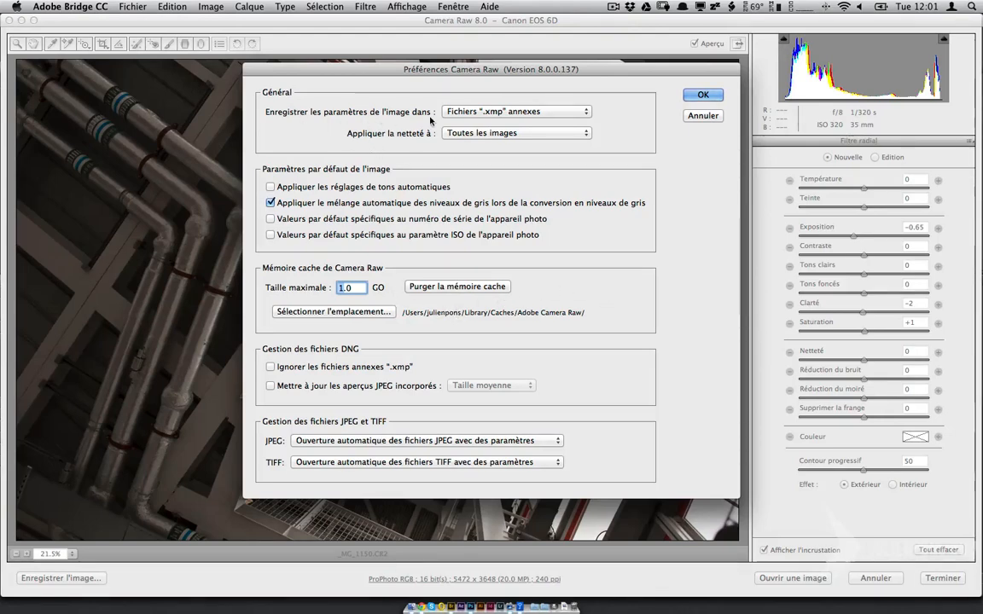
left_click(510, 111)
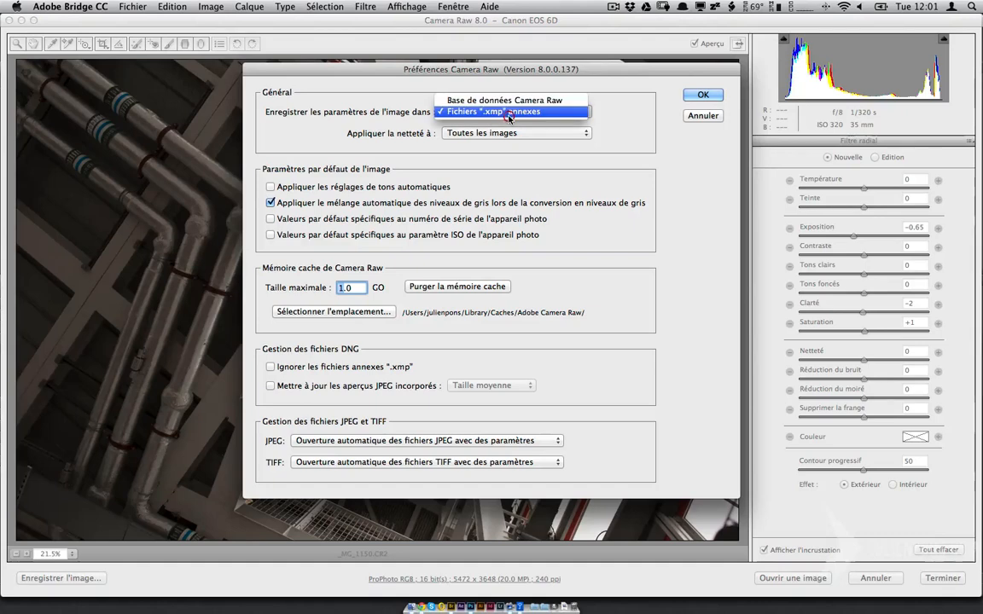
left_click(509, 112)
left_click(512, 112)
left_click(517, 120)
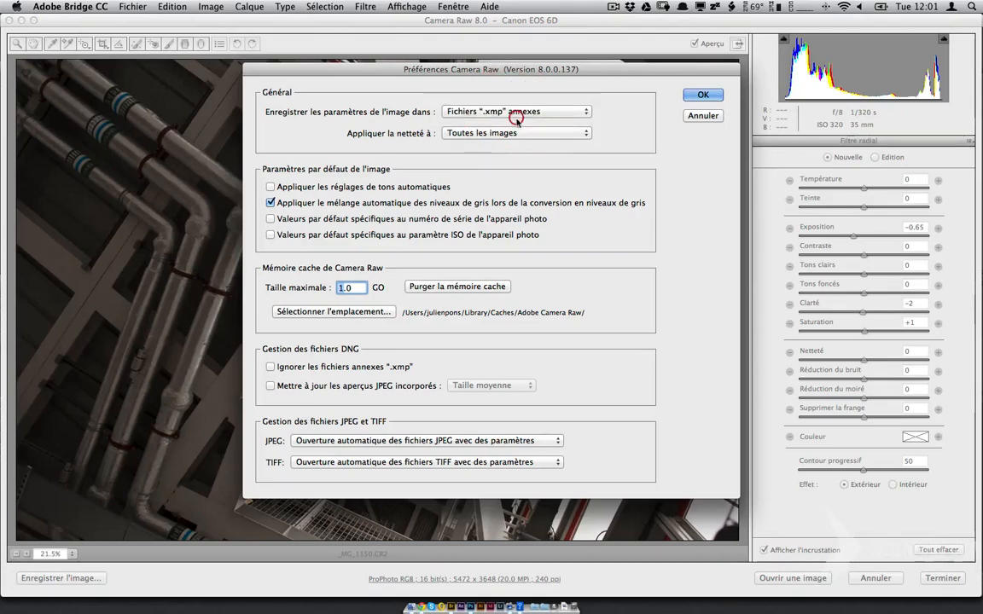
left_click(691, 117)
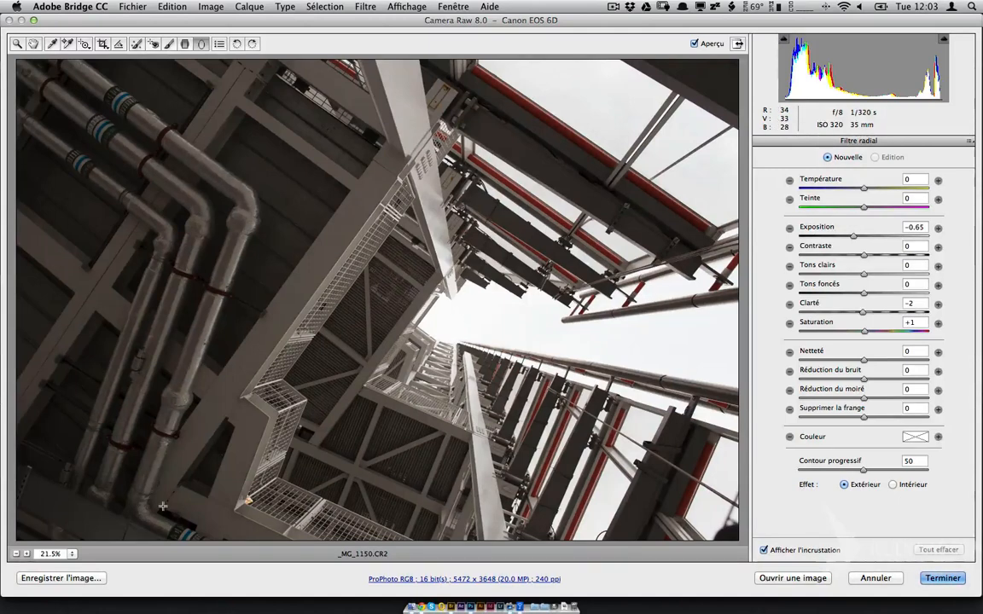
- Examine the image save options and the available file formats, and cancel without saving
left_click(60, 578)
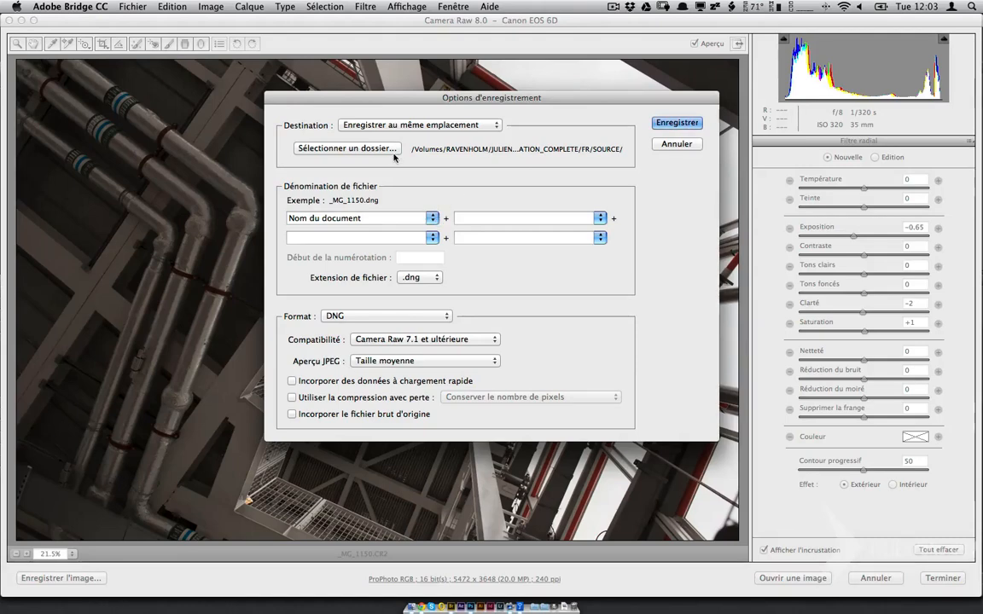
left_click(440, 316)
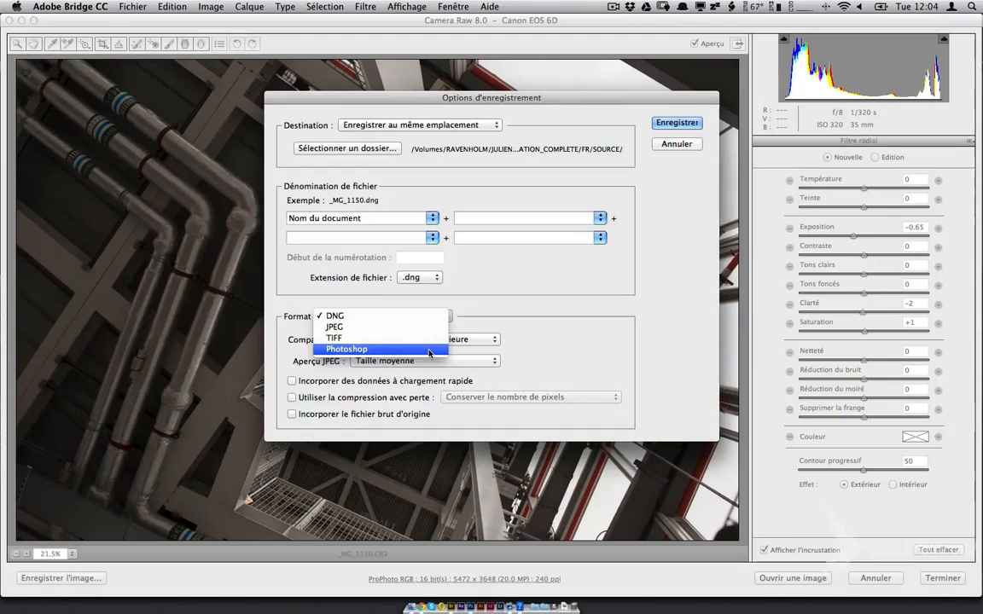
left_click(507, 271)
left_click(681, 144)
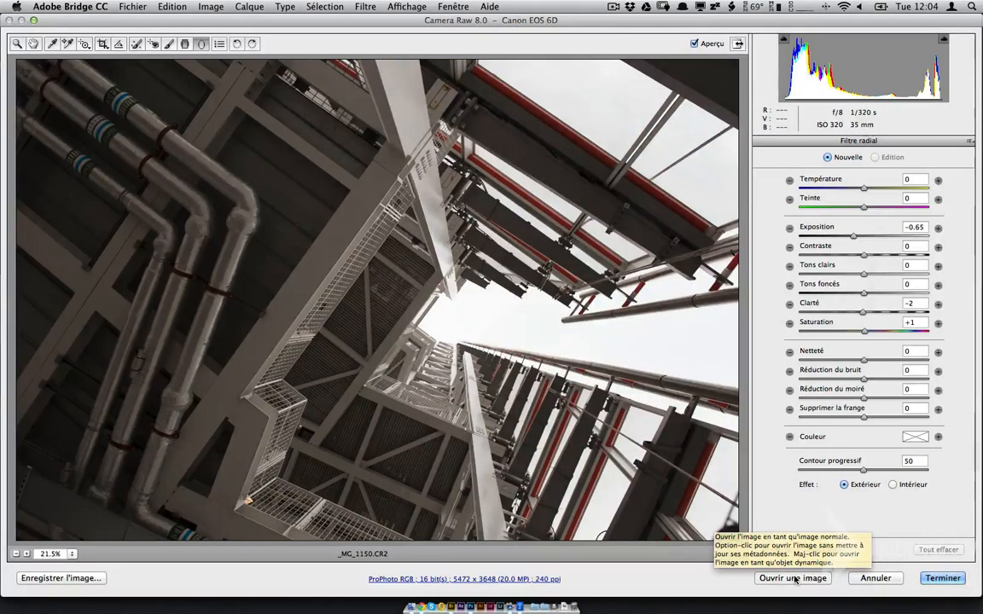
- Open the workflow options and review the depth and colour space choices, keeping 16 bits/couche and ProPhoto RGB
key("shift")
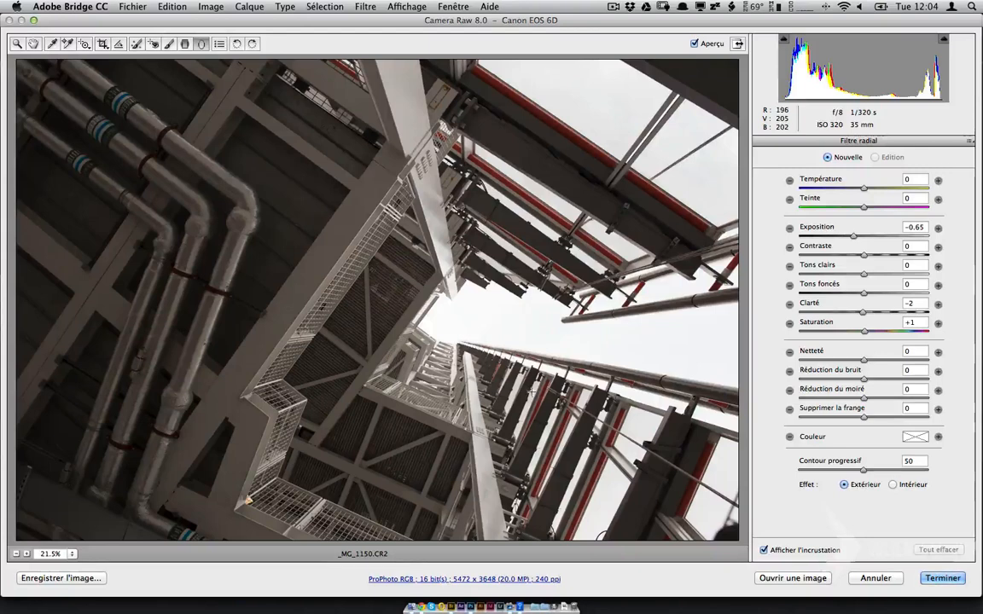
left_click(487, 578)
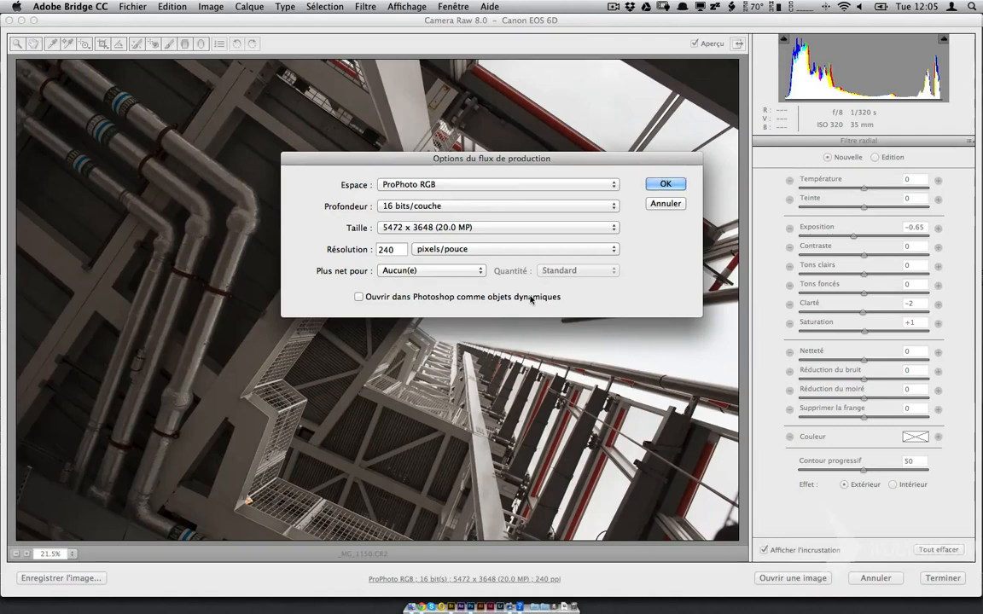
left_click(510, 207)
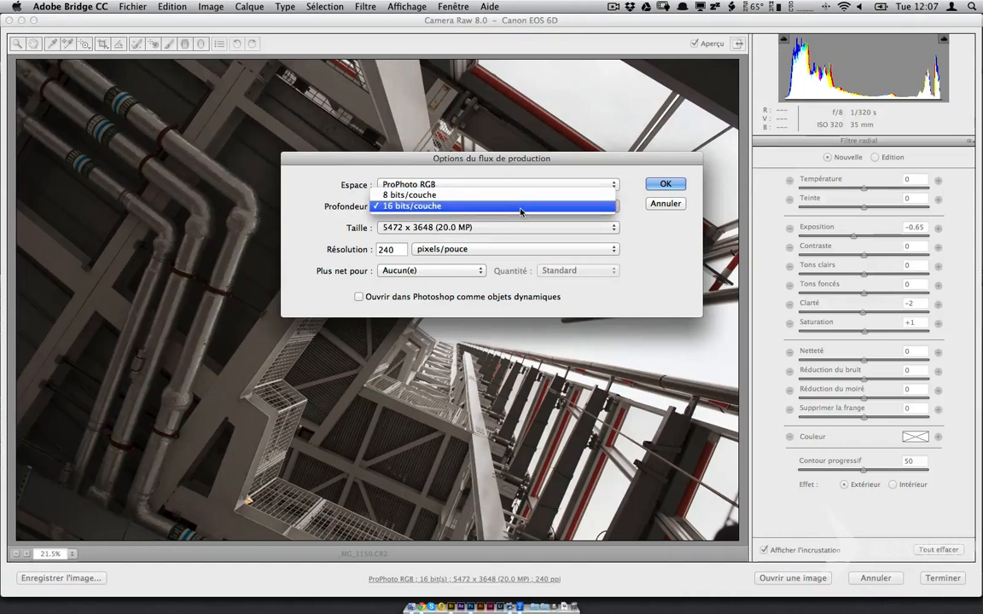
left_click(521, 206)
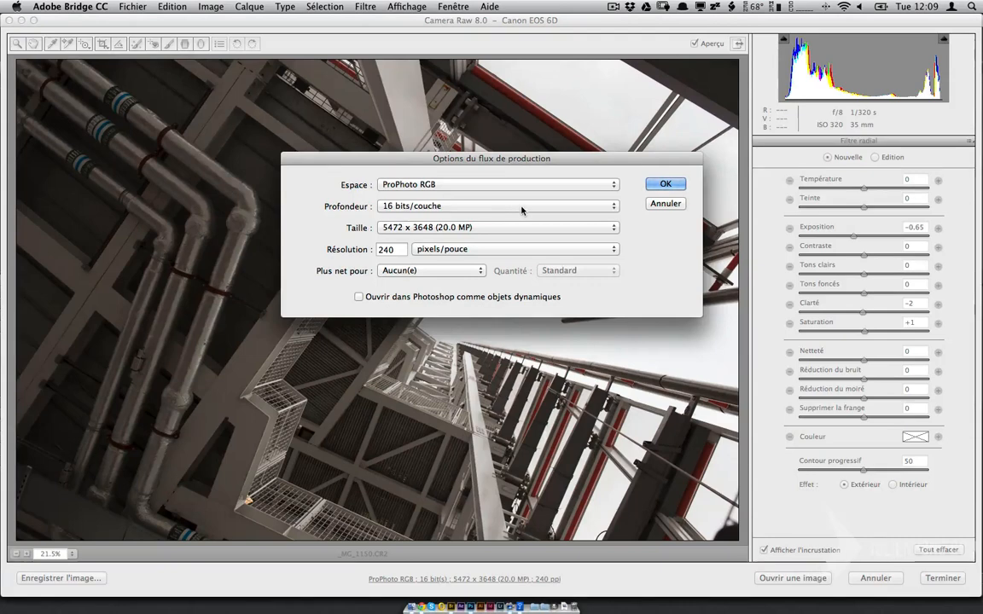
left_click(538, 188)
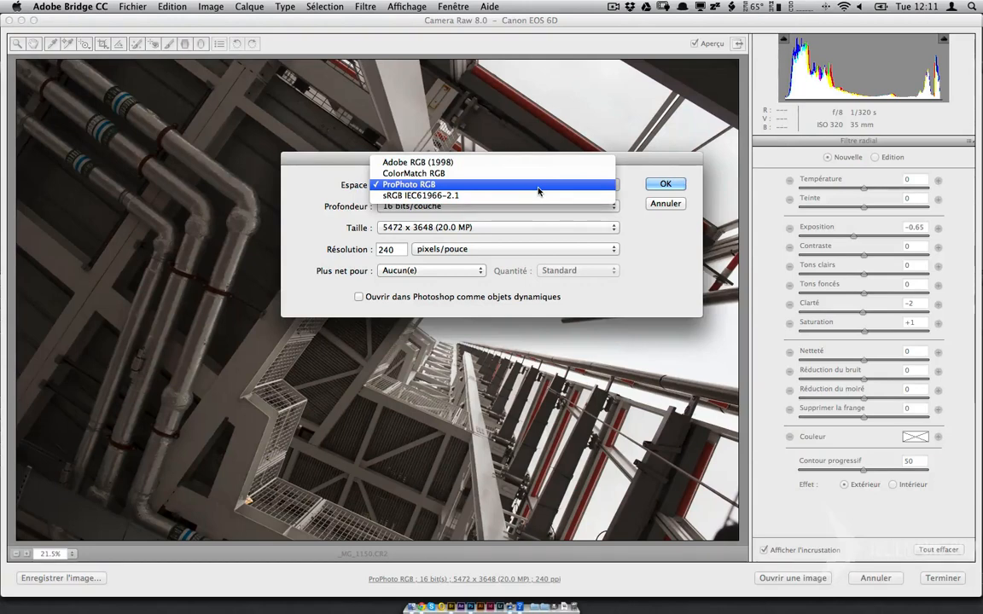
left_click(488, 186)
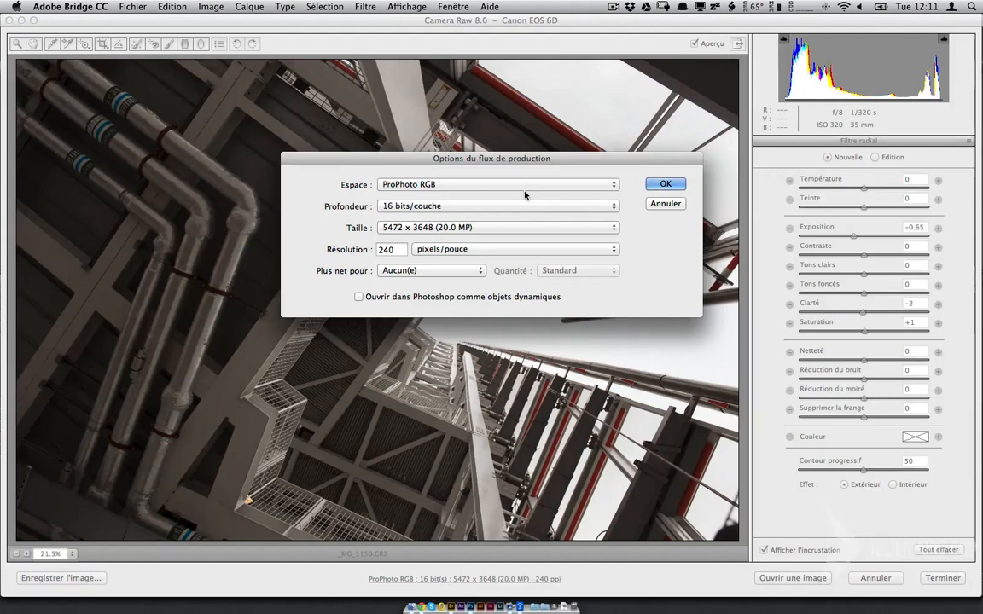
- Switch opening in Photoshop as smart objects on and off again, and accept the workflow options
left_click(359, 297)
left_click(472, 297)
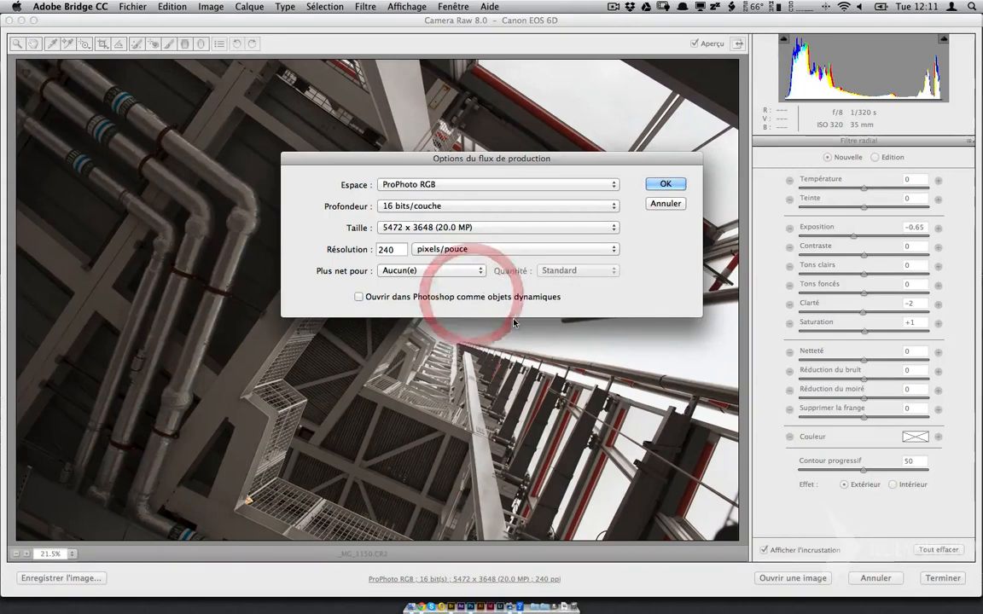
left_click(668, 185)
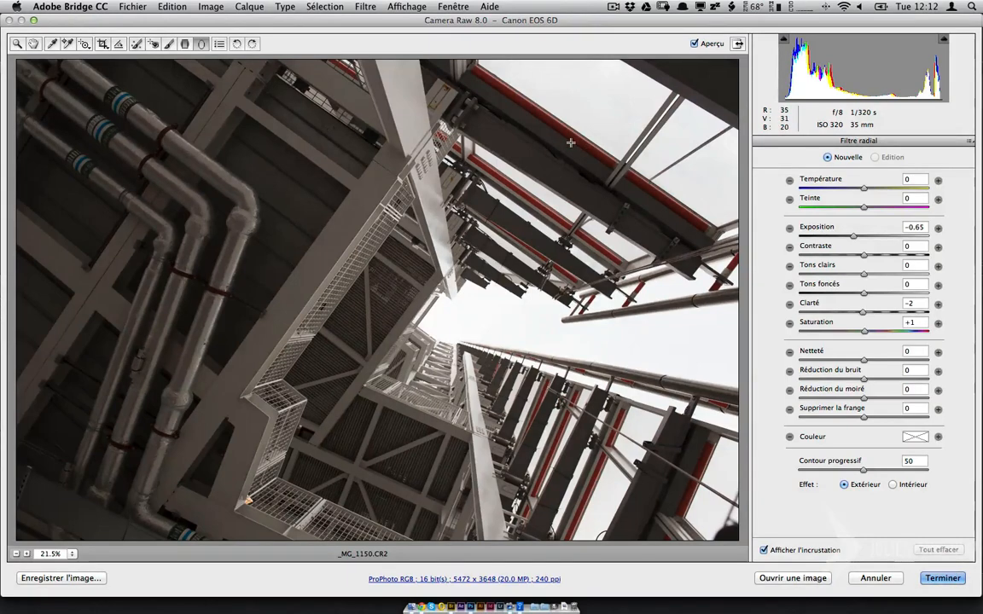
- Return to the basic adjustments and set the white balance to the Nuageuse preset
left_click(17, 43)
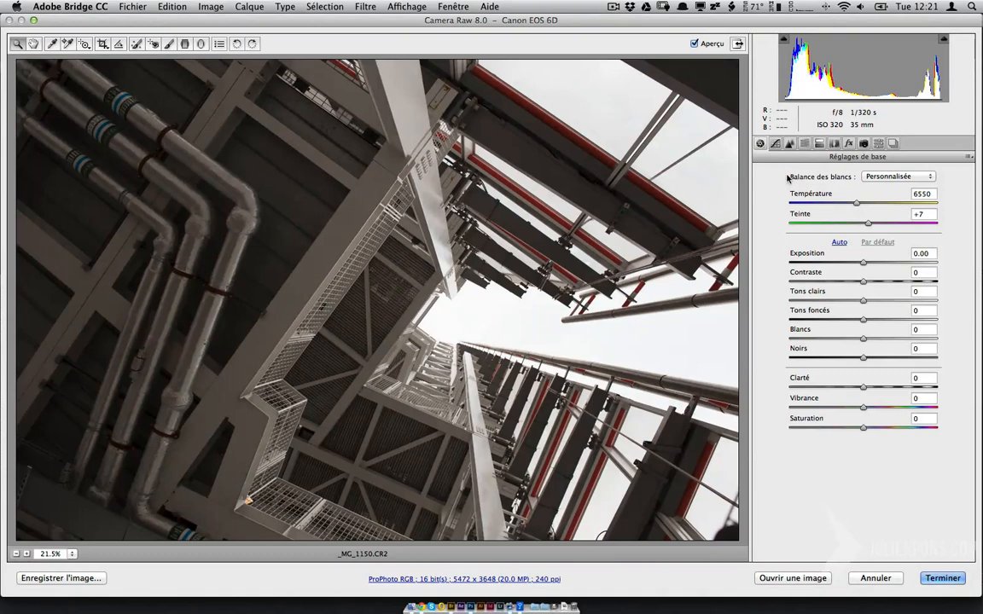
left_click(896, 177)
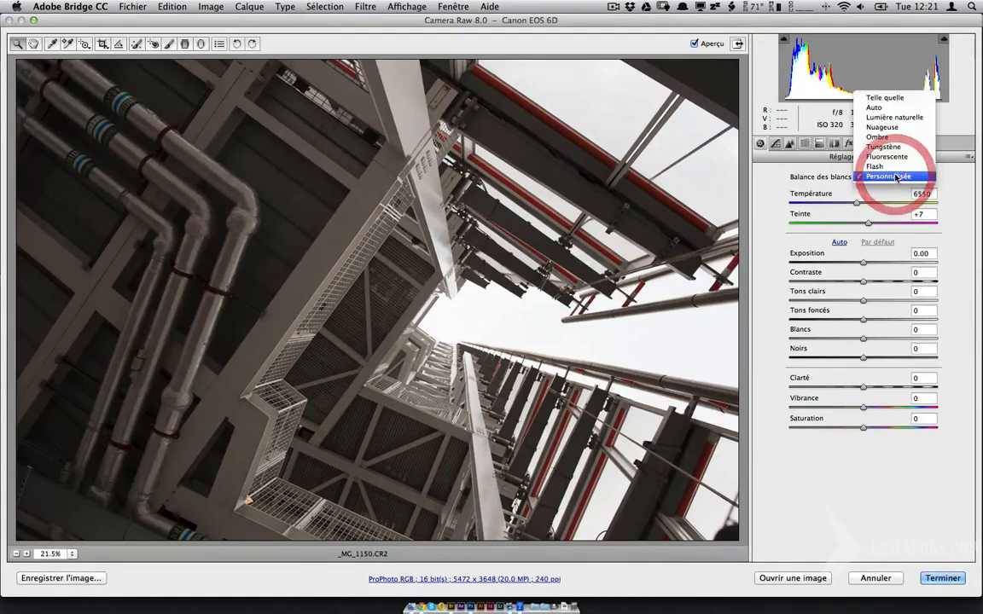
left_click(884, 127)
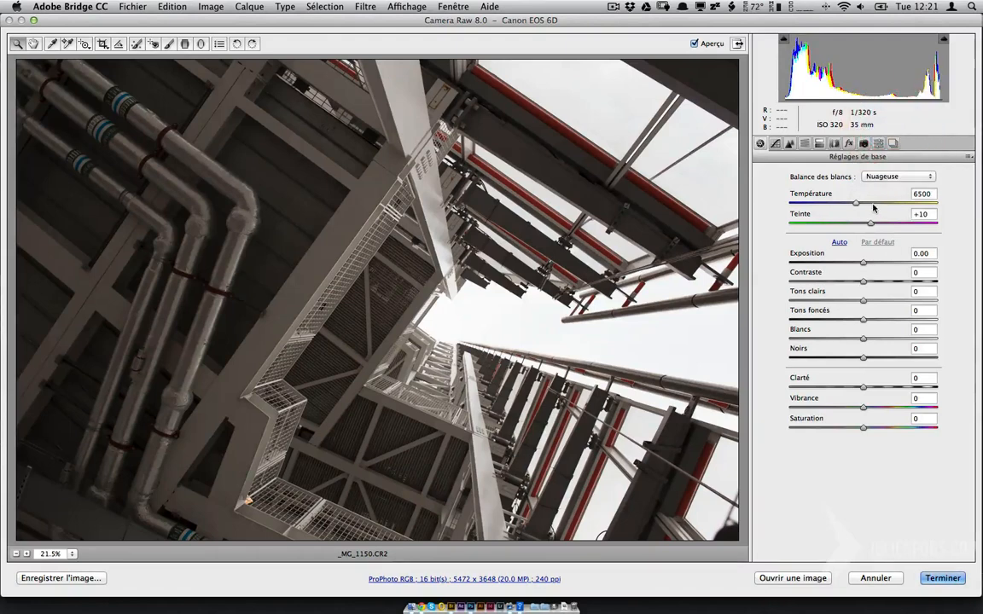
left_click(926, 194)
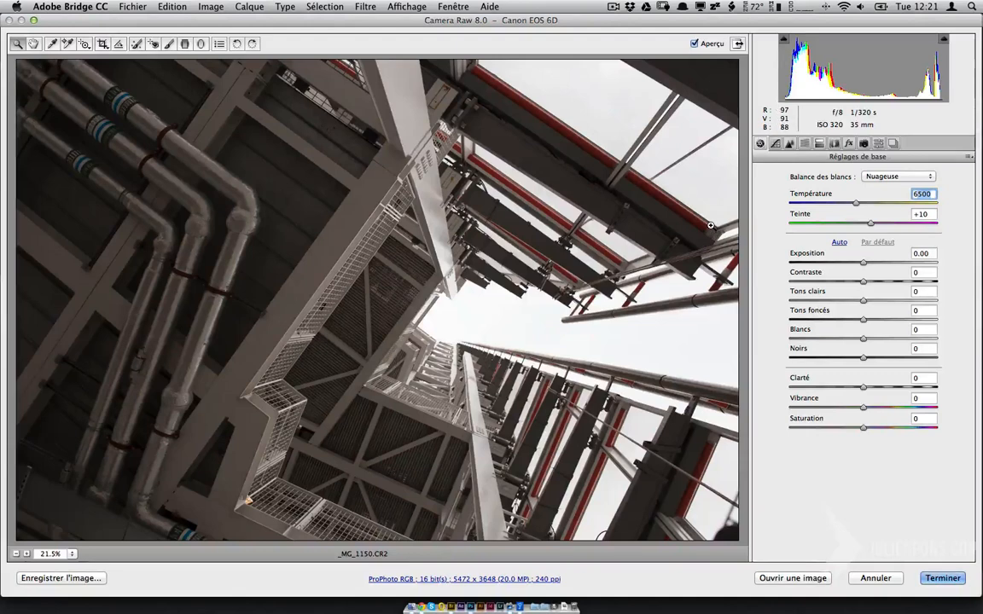
- Try the Telle quelle white balance on the photo and set it back to Nuageuse
left_click(68, 44)
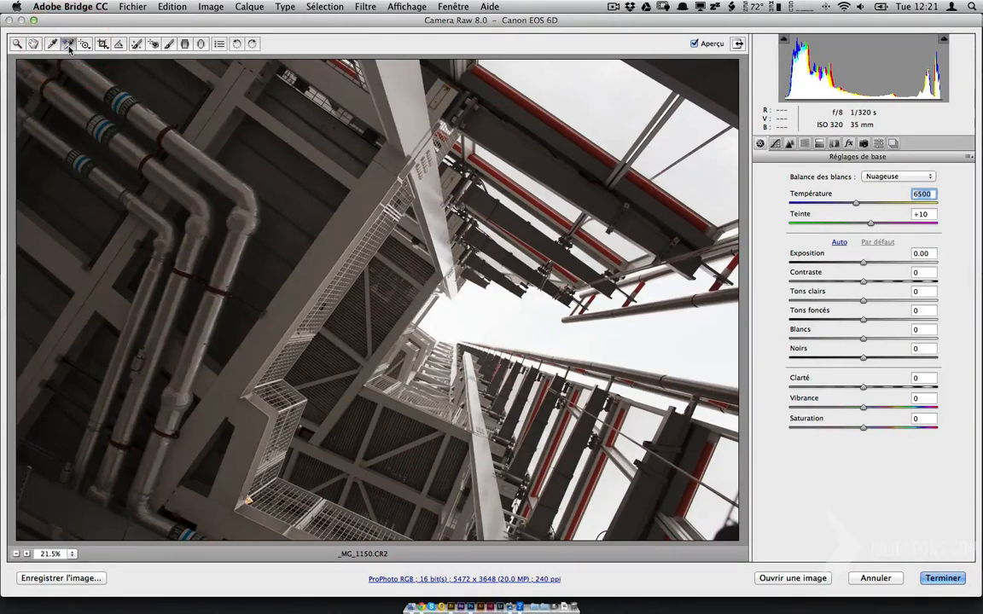
left_click(898, 176)
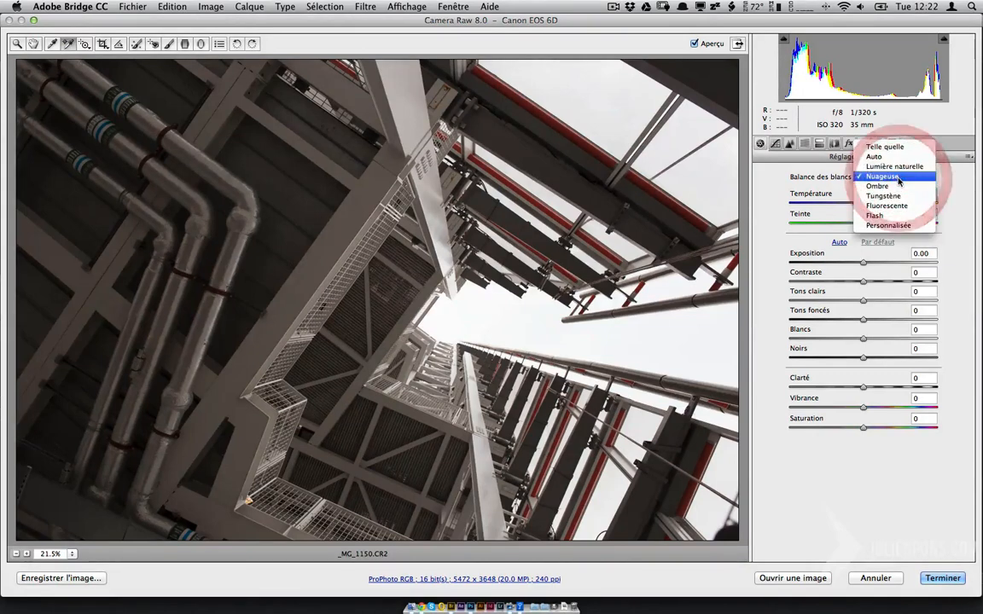
left_click(887, 147)
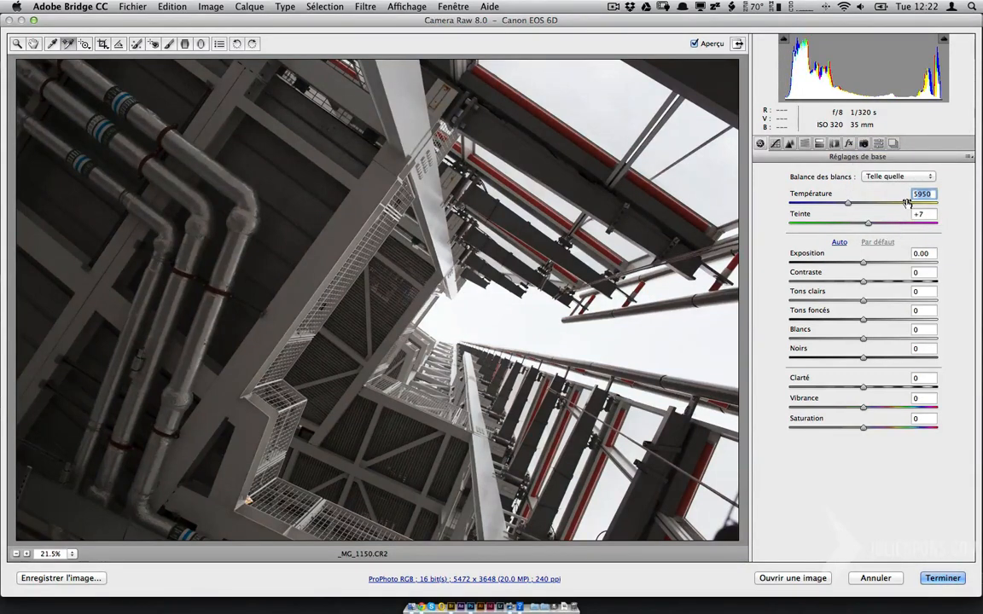
left_click(922, 177)
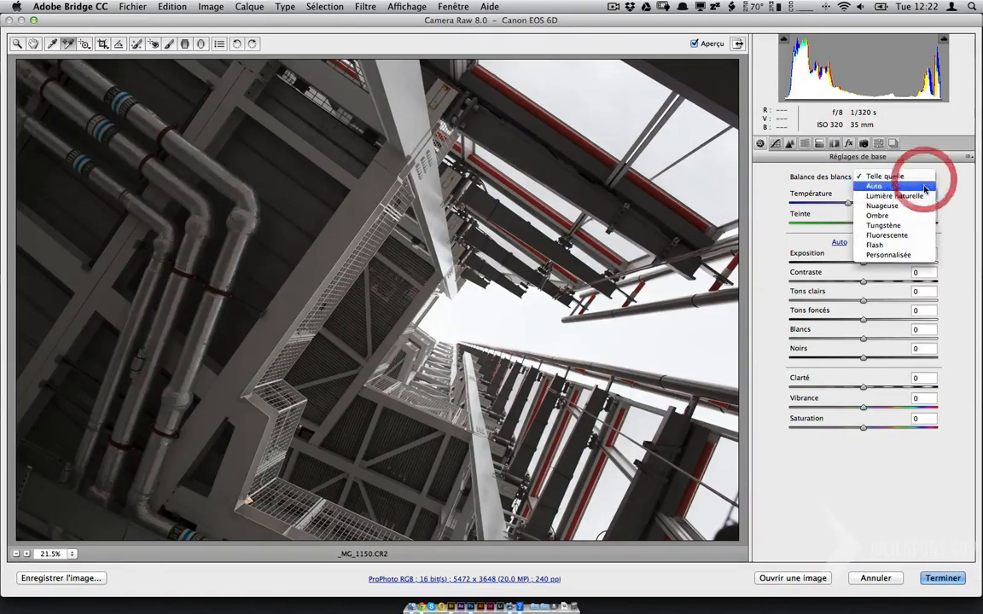
left_click(841, 205)
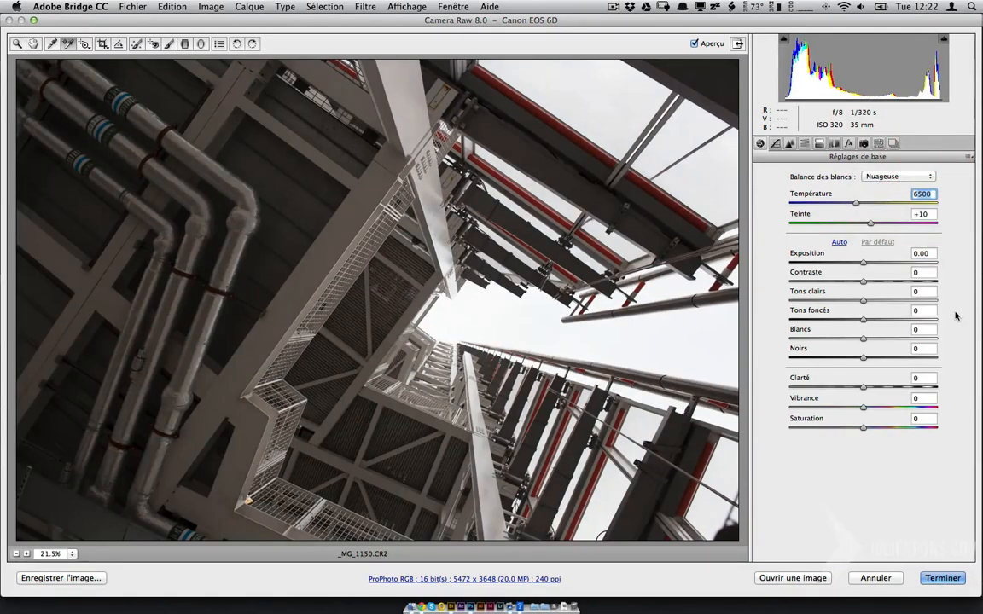
- Place a colour sampler on the bright sky near the photo's centre to read its RGB values, and clear it
left_click(66, 44)
left_click(461, 320)
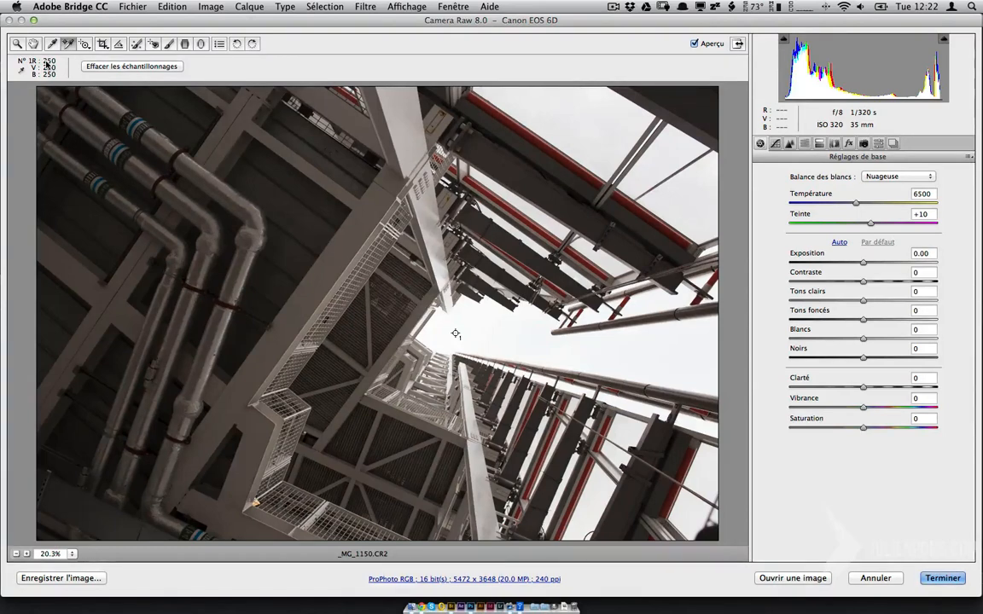
left_click(94, 64)
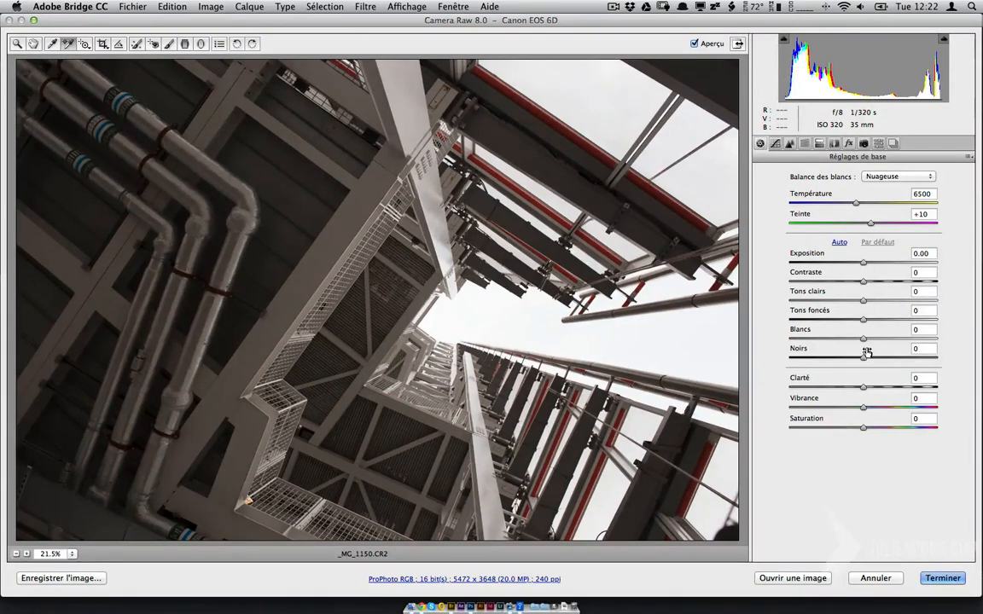
- Try darker and brighter exposures on the photo and reset Exposition to 0.00
left_click_drag(863, 265, 744, 259)
left_click(960, 274)
left_click(922, 256)
left_click_drag(836, 269, 868, 278)
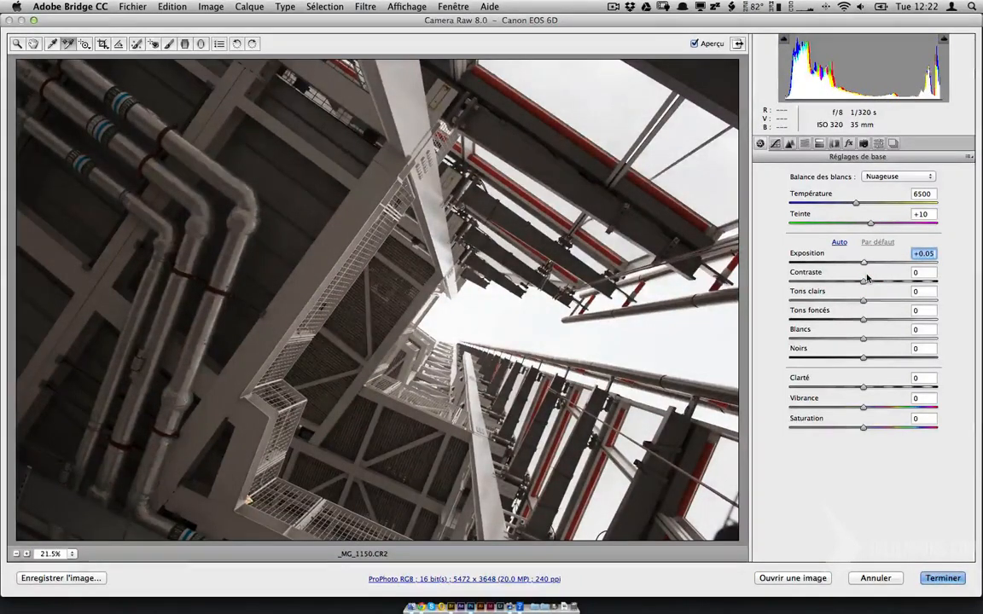
double_click(867, 279)
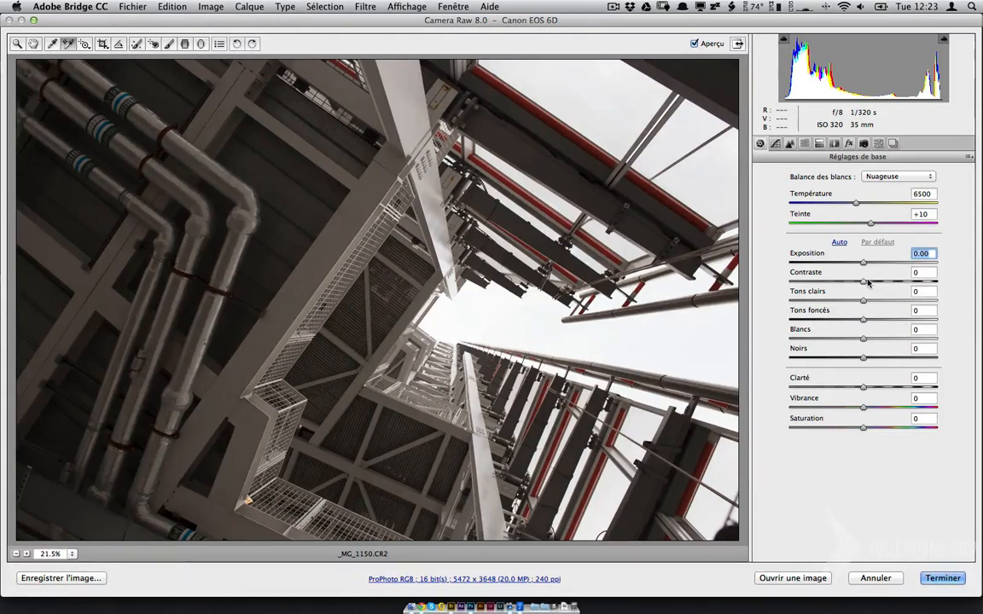
- Try lower and higher contrast on the photo and reset Contraste to 0
left_click(864, 282)
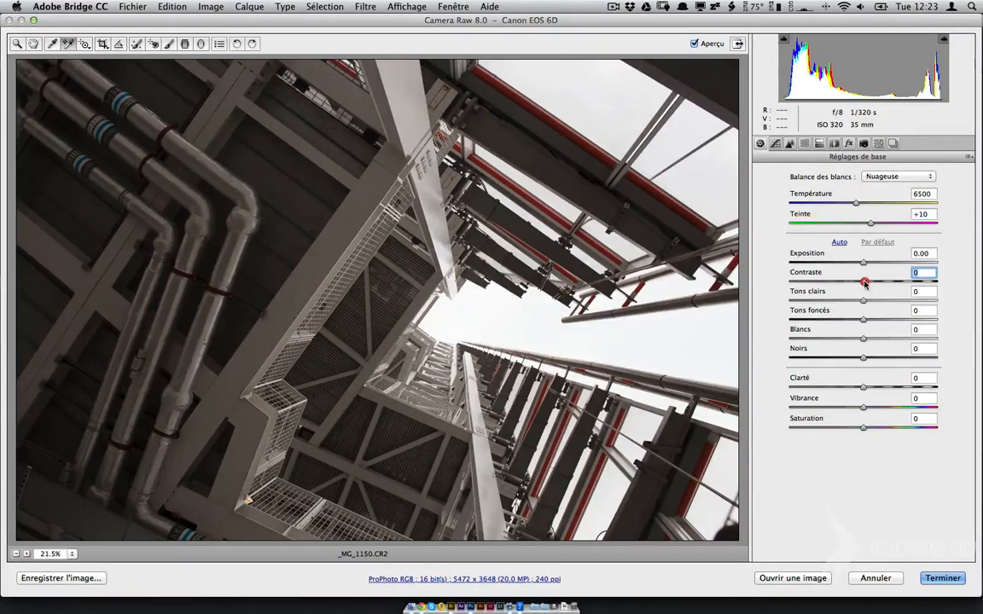
mouse_move(865, 284)
left_mouse_down()
mouse_move(960, 290)
mouse_move(747, 274)
mouse_move(709, 275)
mouse_move(869, 288)
mouse_move(704, 281)
mouse_move(858, 284)
left_mouse_up()
mouse_move(867, 285)
left_mouse_down()
mouse_move(773, 277)
mouse_move(784, 288)
mouse_move(857, 285)
mouse_move(778, 289)
mouse_move(854, 287)
mouse_move(786, 291)
mouse_move(863, 290)
left_mouse_up()
- Try adjusting the whites and blacks, and reset both Blancs and Noirs to 0
mouse_move(863, 339)
left_mouse_down()
mouse_move(920, 334)
mouse_move(825, 337)
mouse_move(919, 335)
mouse_move(841, 334)
mouse_move(919, 339)
mouse_move(860, 336)
mouse_move(809, 358)
mouse_move(898, 353)
mouse_move(857, 355)
mouse_move(869, 337)
mouse_move(771, 337)
mouse_move(849, 336)
mouse_move(837, 336)
mouse_move(865, 358)
left_mouse_up()
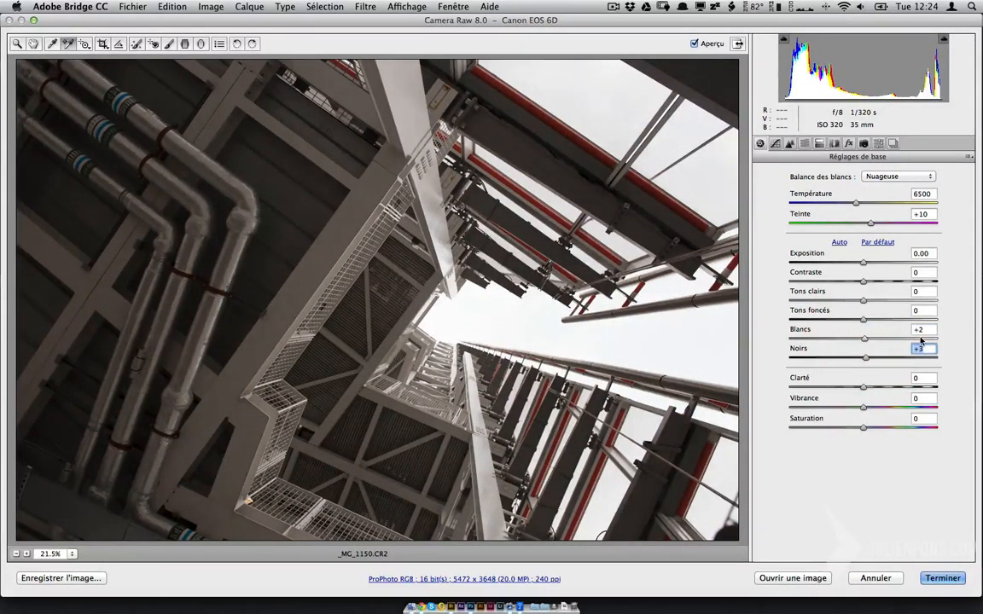
type("0")
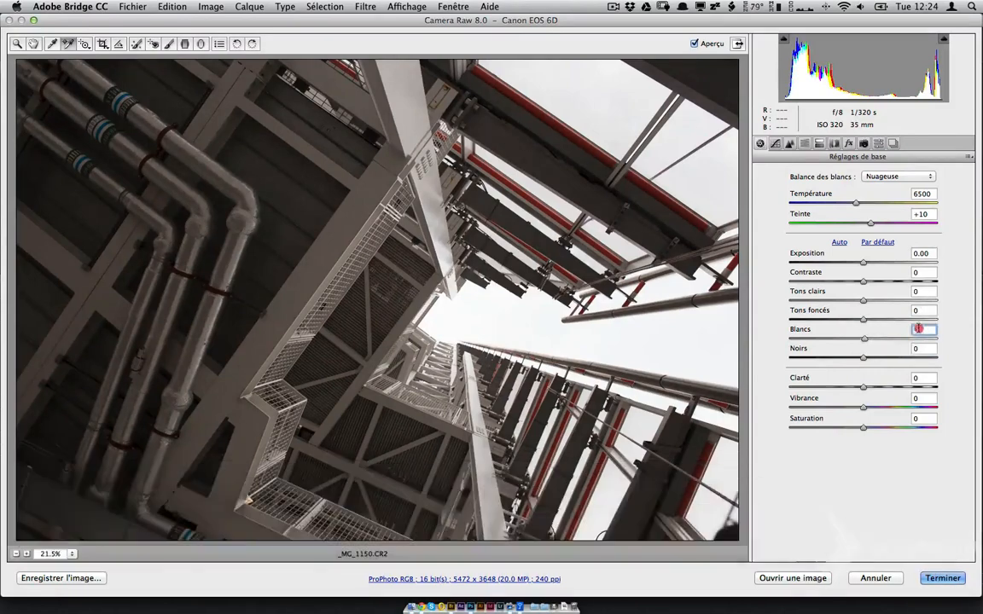
left_click(920, 329)
type("0")
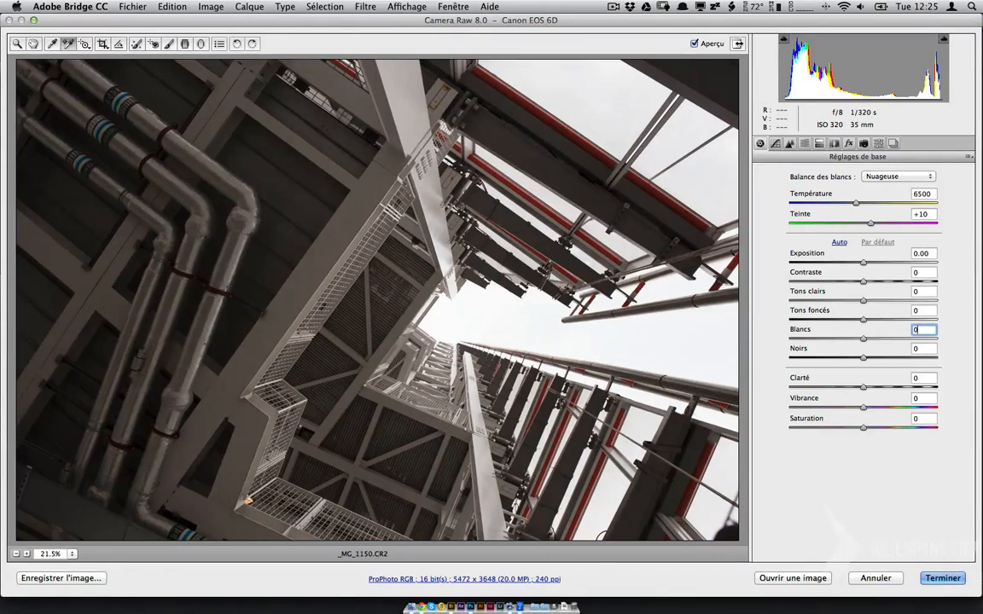
- Sample the RGB values of a dark area beside the large beam, and clear the sampler
left_click(367, 132)
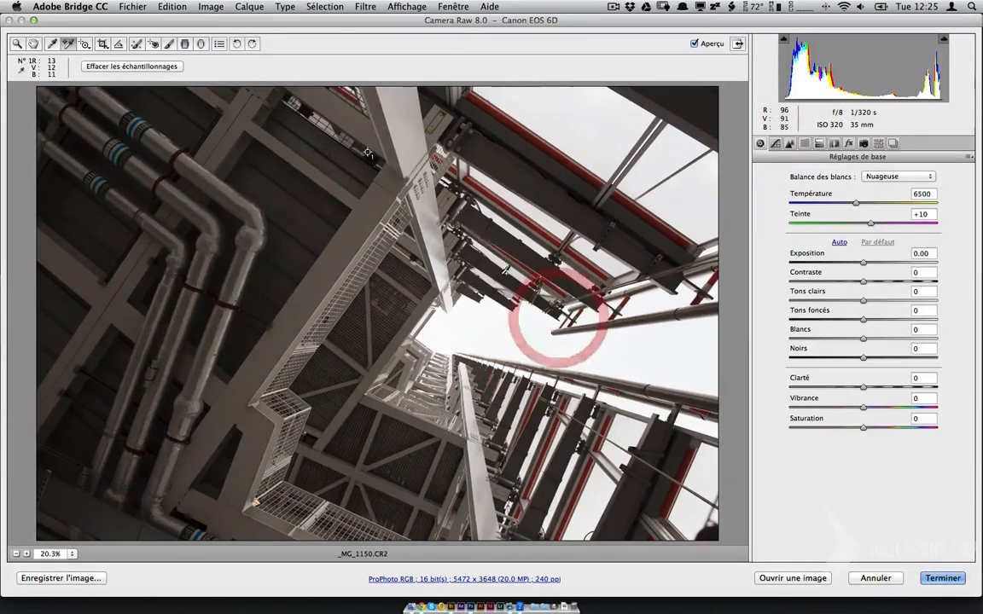
left_click(96, 66)
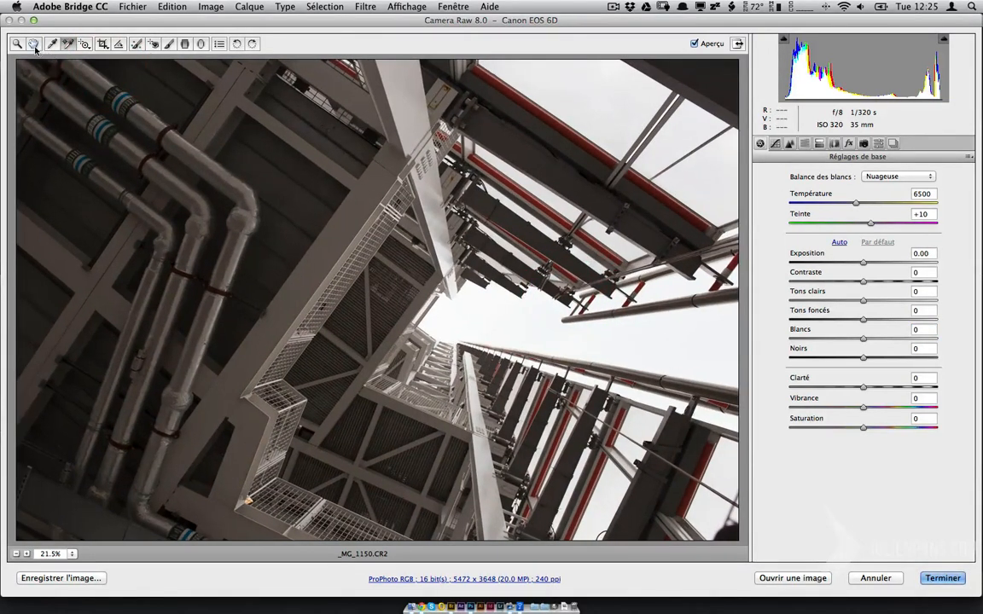
- Set Clarté to +100 and examine its effect on the beams and gratings in close-up
left_click(17, 44)
left_click_drag(319, 109, 530, 325)
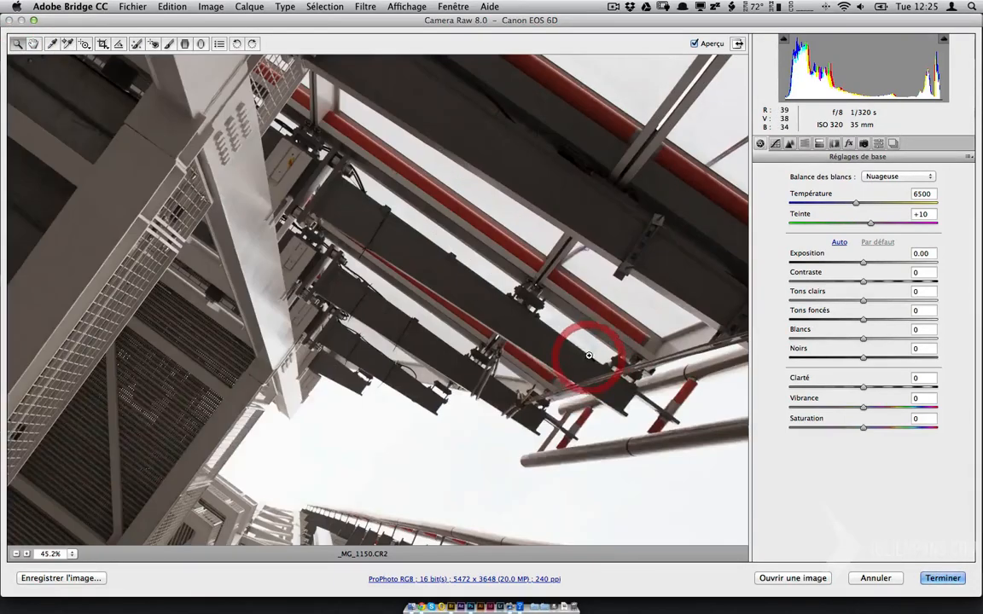
left_click_drag(250, 168, 439, 432)
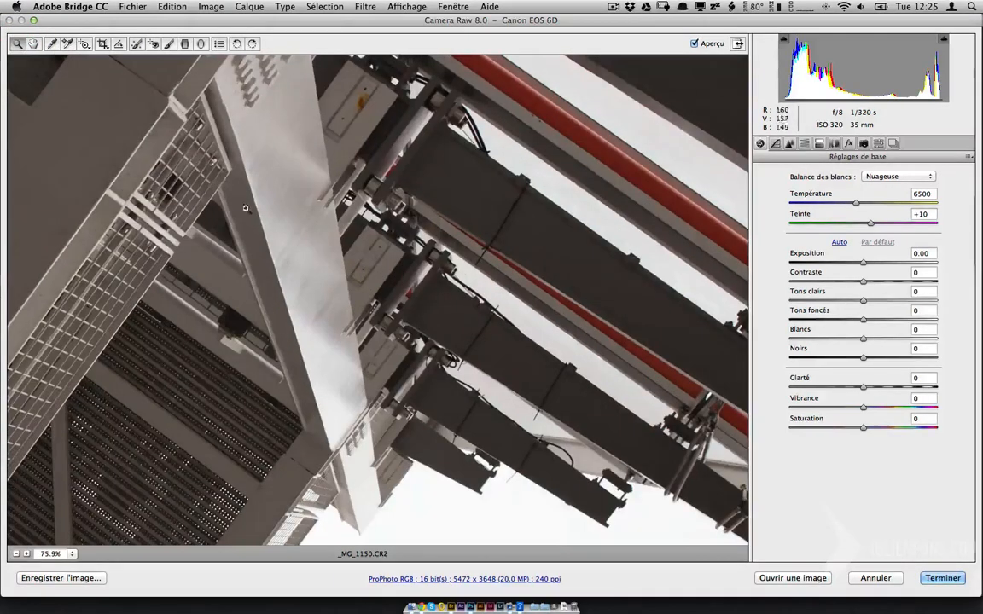
left_click_drag(64, 89, 667, 526)
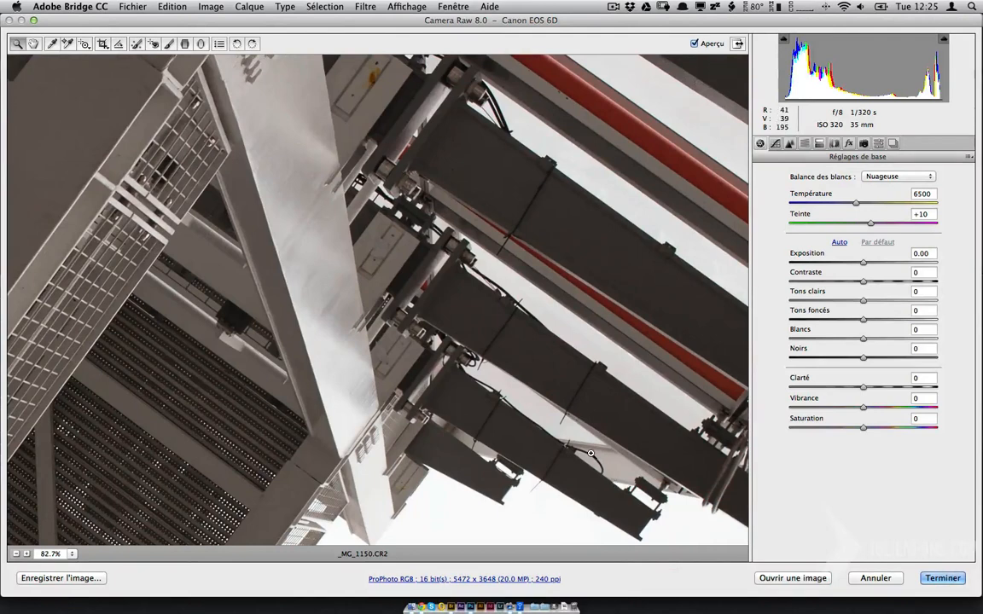
left_click(864, 388)
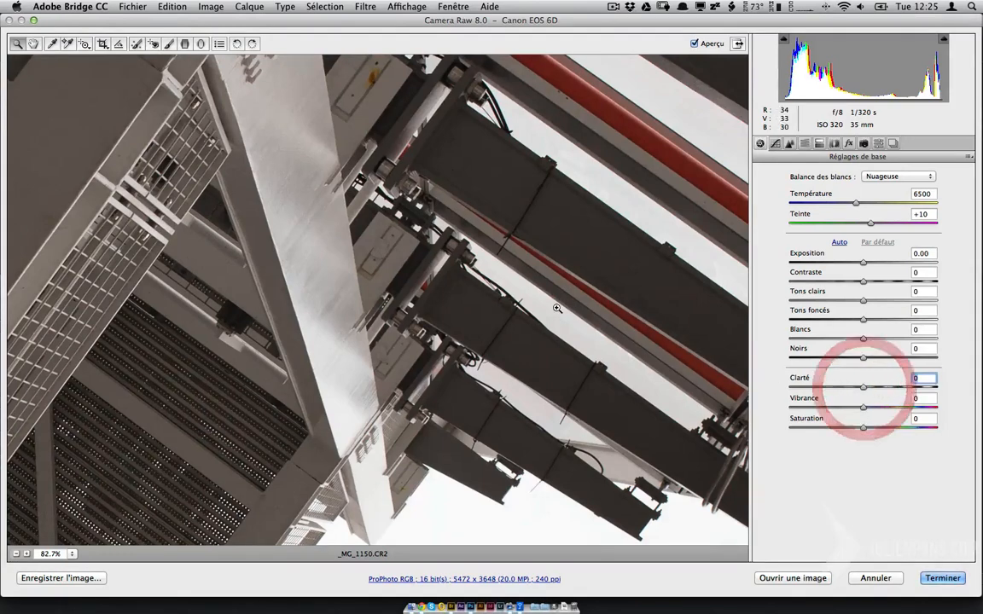
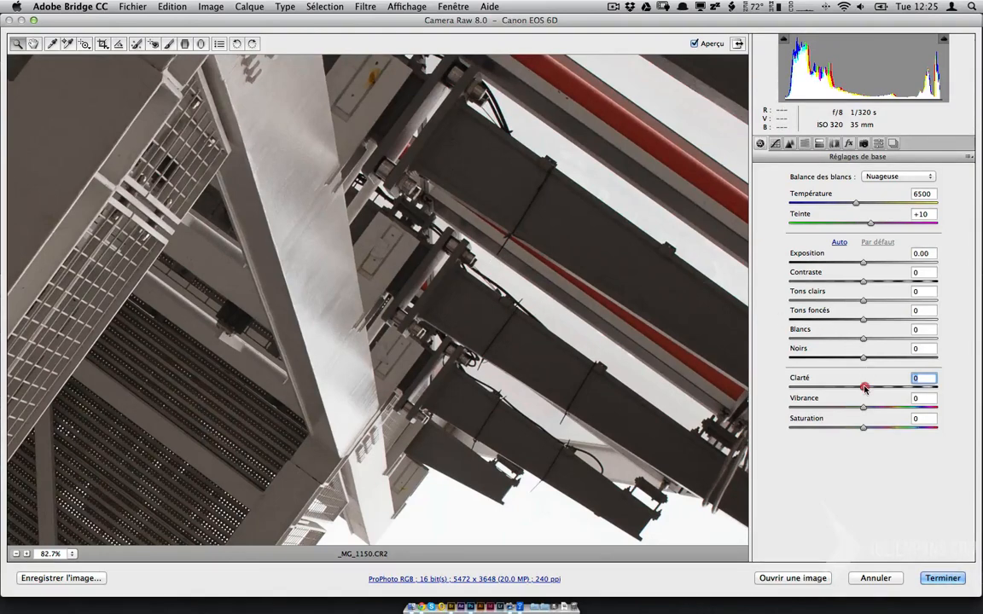
left_click_drag(865, 388, 938, 392)
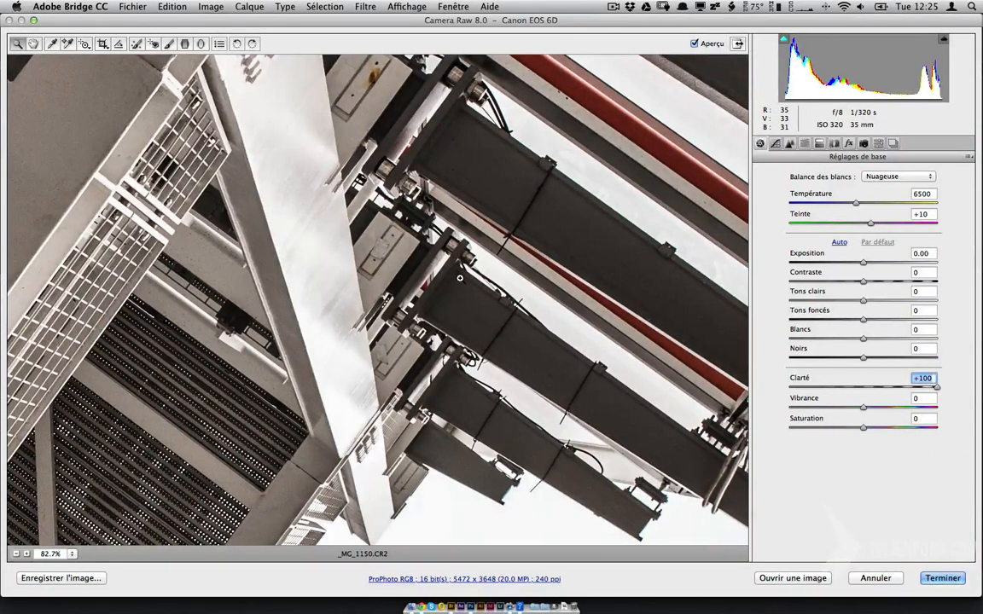
scroll(539, 289, "up", 5)
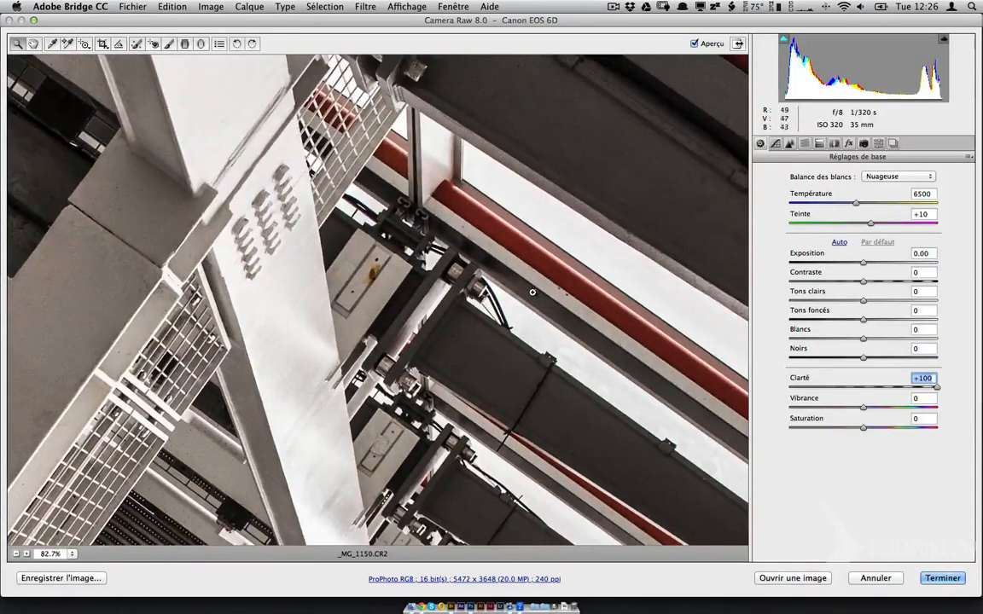
scroll(533, 292, "down", 5)
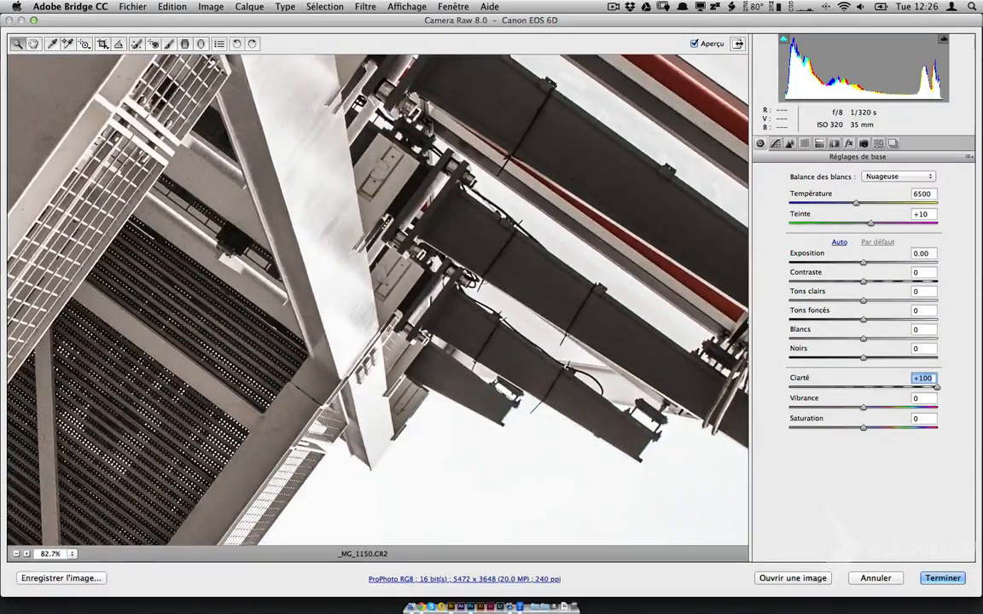
- View the photo at 100% and fitted to the screen, and compare it with and without the current adjustments
left_click(72, 555)
left_click(83, 526)
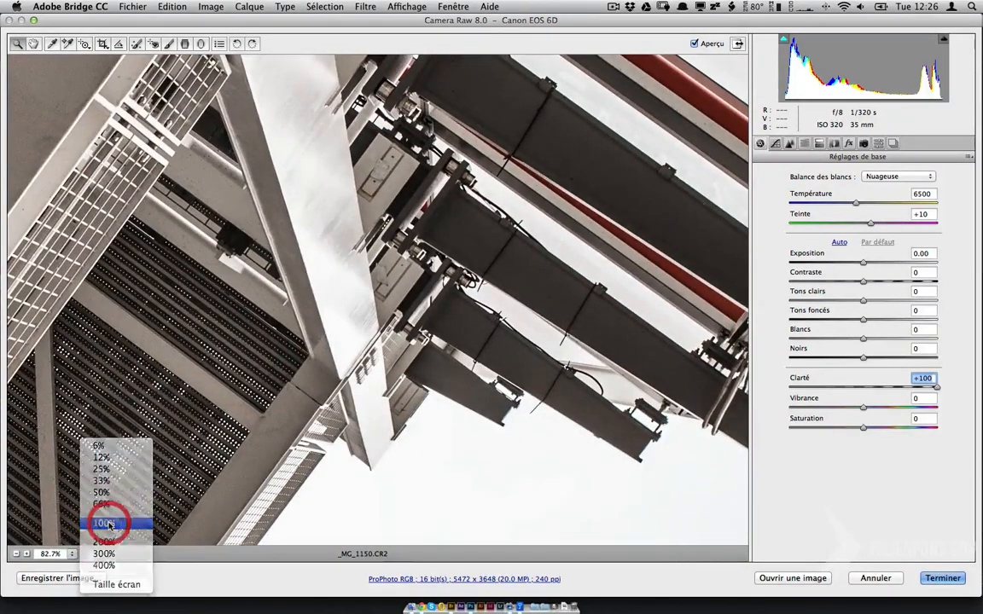
left_click(71, 555)
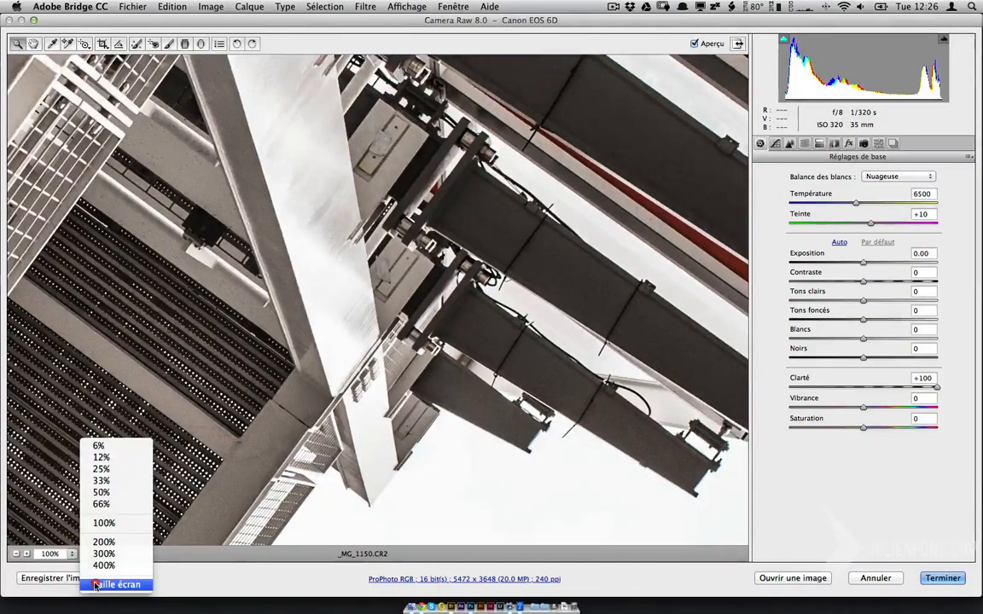
left_click(94, 582)
left_click(705, 43)
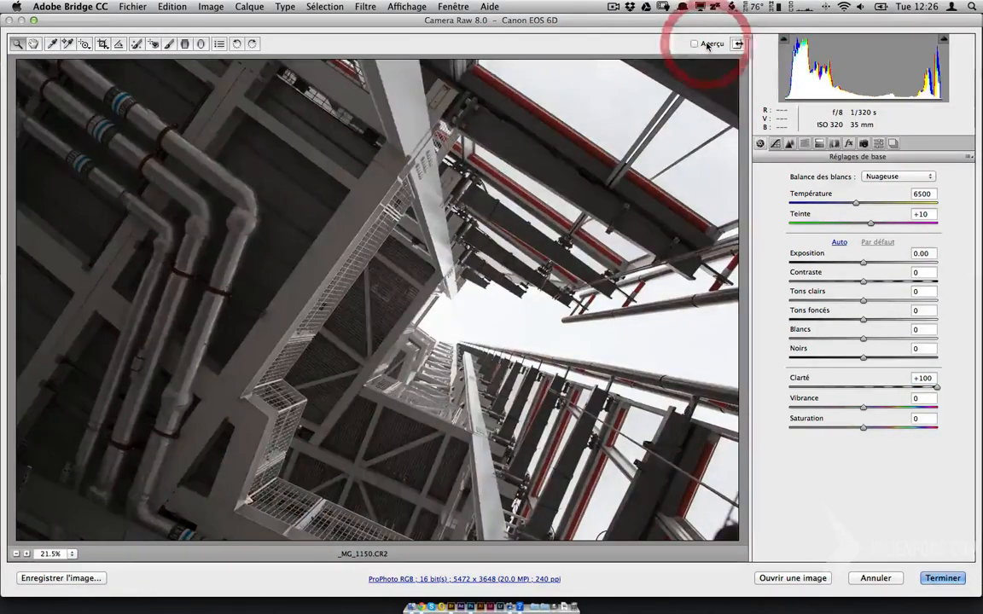
left_click(706, 44)
left_click(706, 44)
left_click(705, 44)
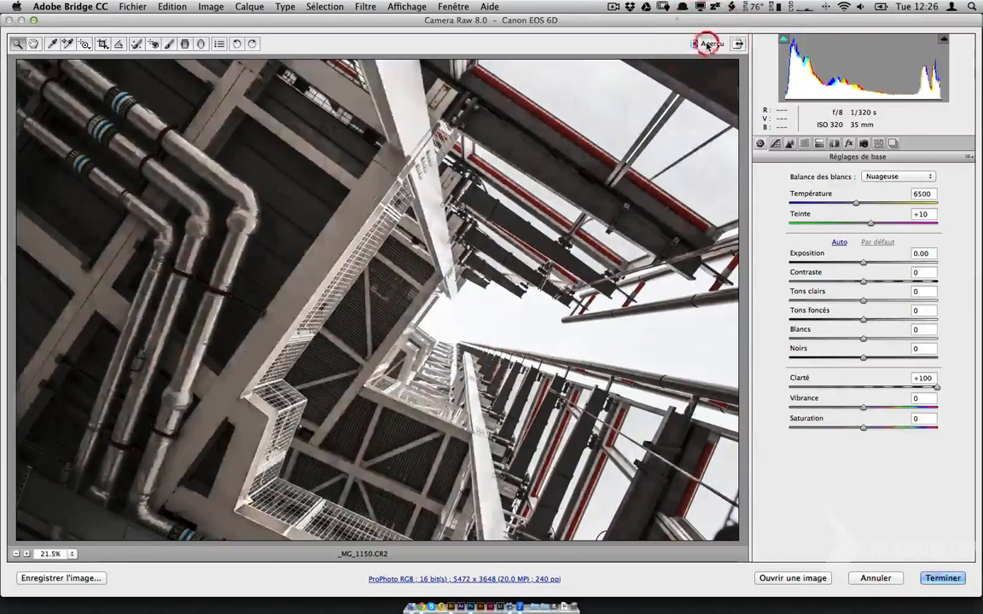
left_click(705, 45)
left_click(705, 45)
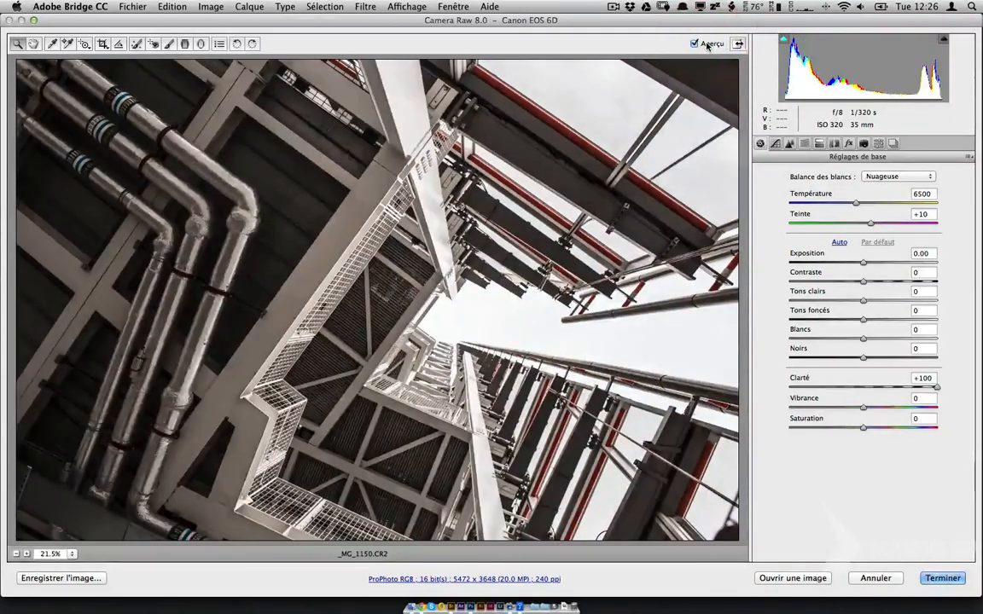
left_click(706, 44)
left_click(705, 44)
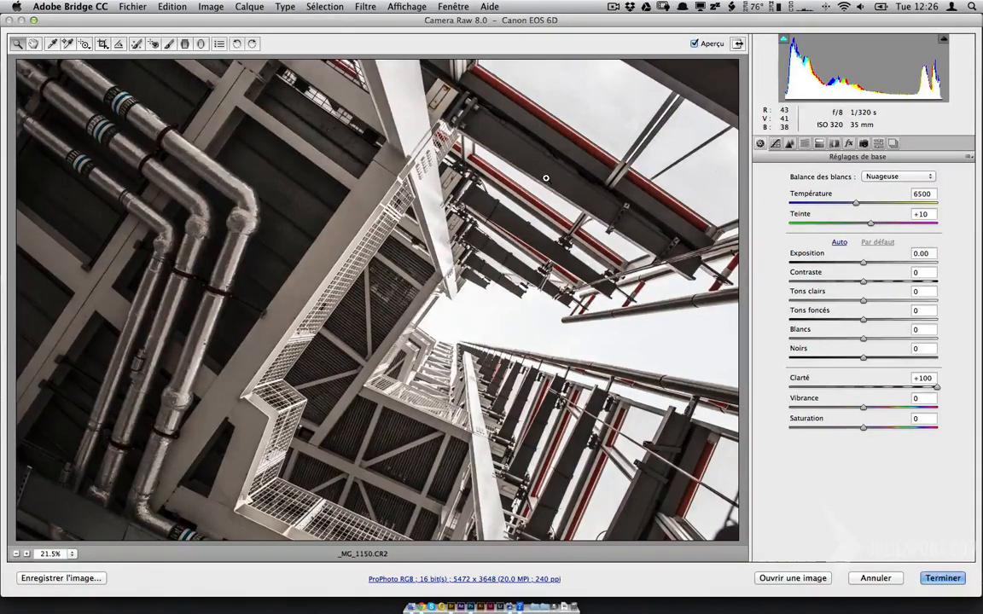
- Reset Clarté to 0 and finish editing _MG_1150.CR2 without opening the image
left_click(866, 386)
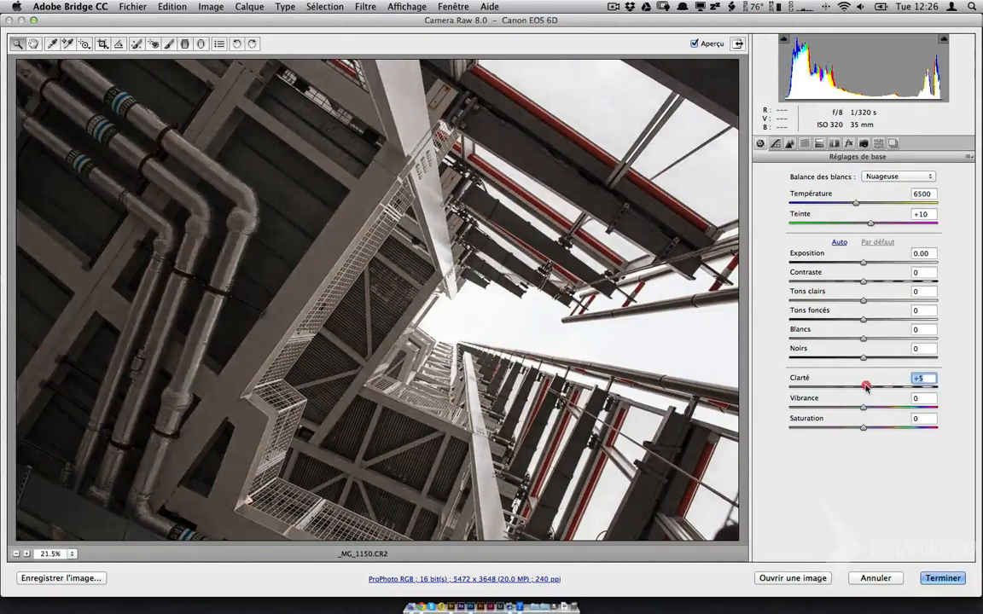
mouse_move(866, 386)
left_mouse_down()
mouse_move(928, 386)
mouse_move(855, 387)
mouse_move(921, 386)
mouse_move(863, 390)
left_mouse_up()
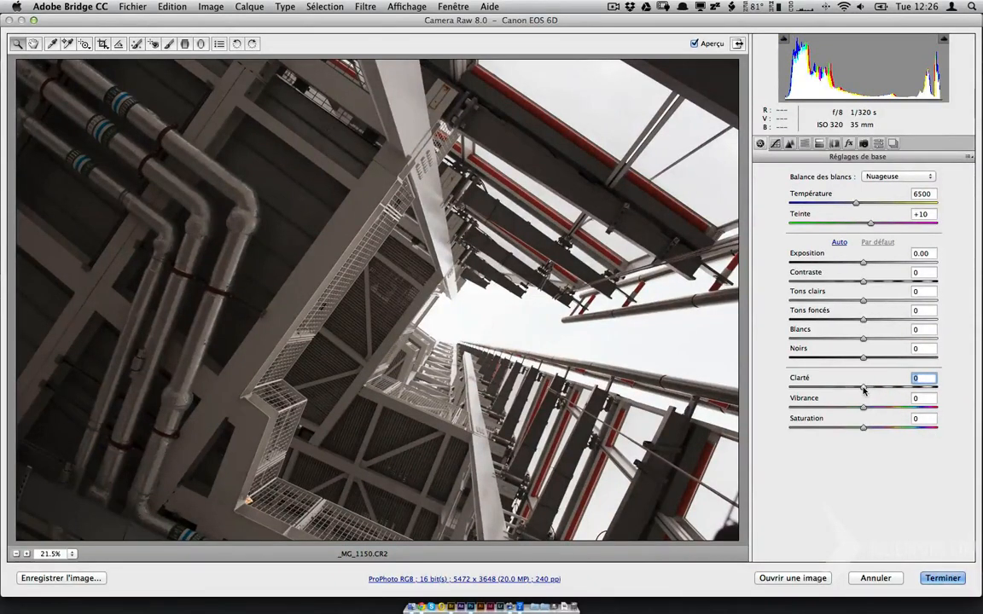
left_click(923, 578)
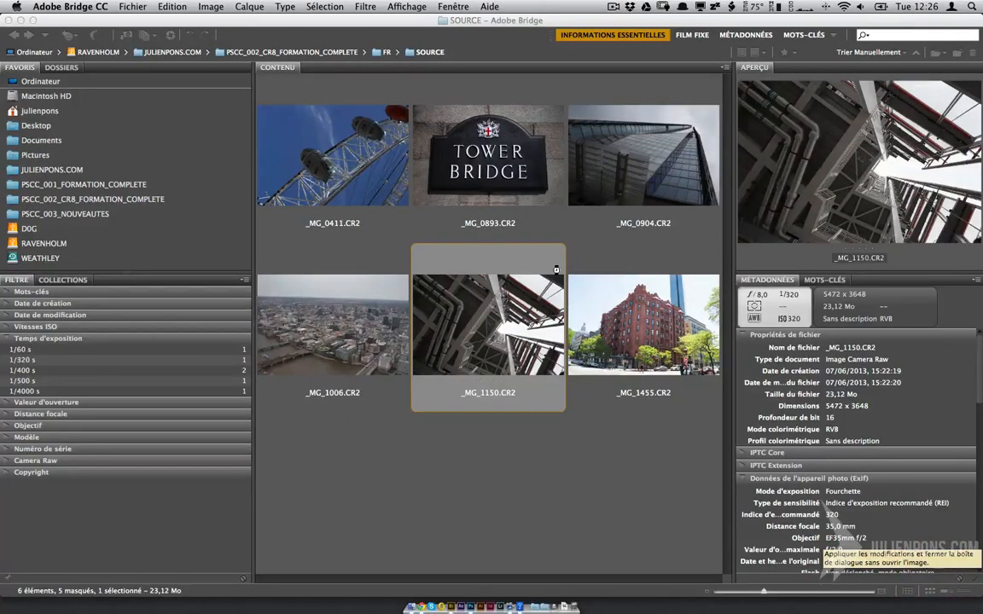
- Open the Ferris wheel photo _MG_0411.CR2 from Bridge in Camera Raw
left_click(325, 145)
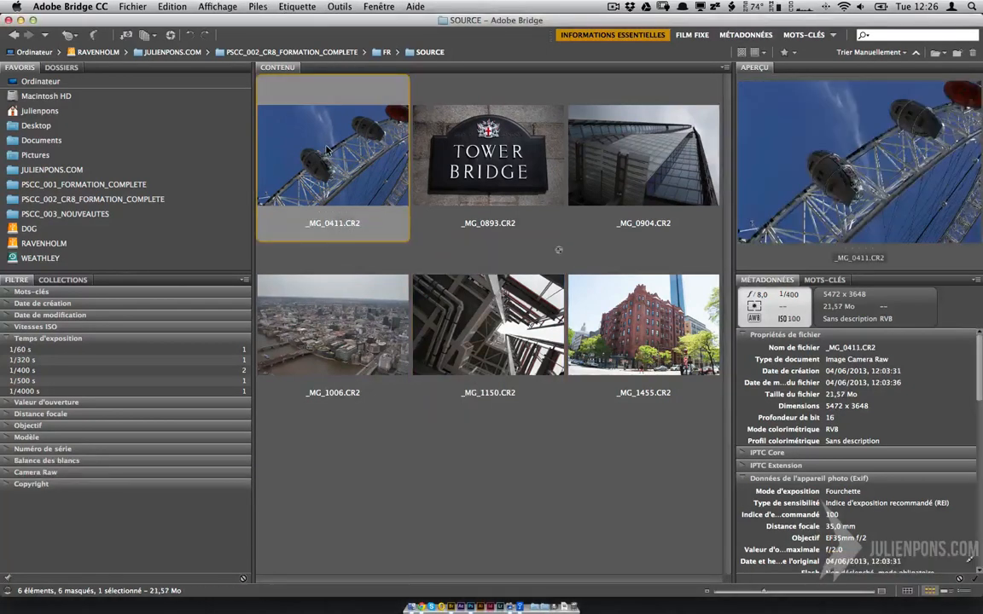
right_click(329, 146)
left_click(417, 178)
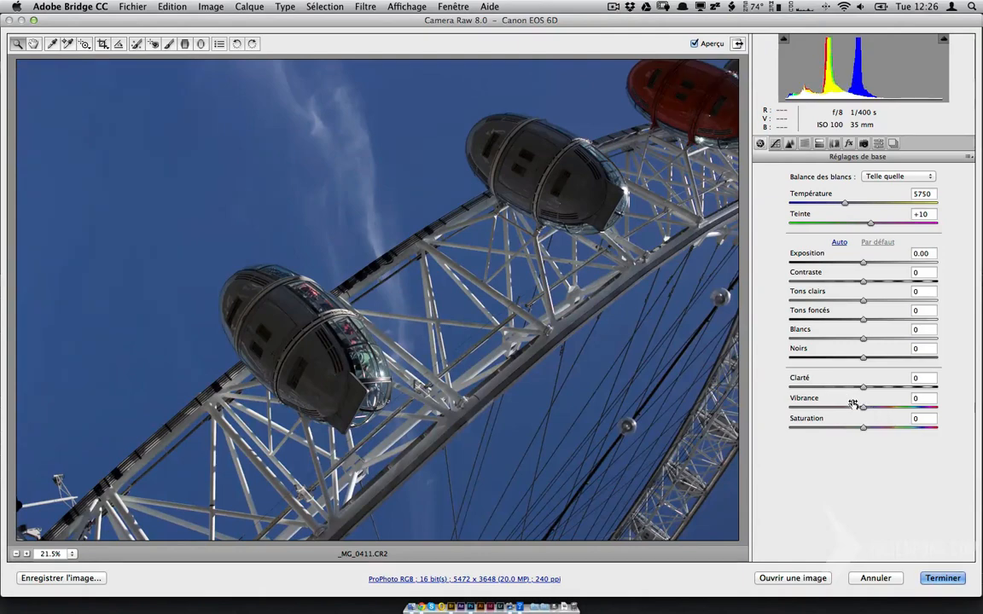
- Try a Vibrance of -100 on the Ferris wheel photo and reset it to 0
left_click_drag(864, 407, 719, 410)
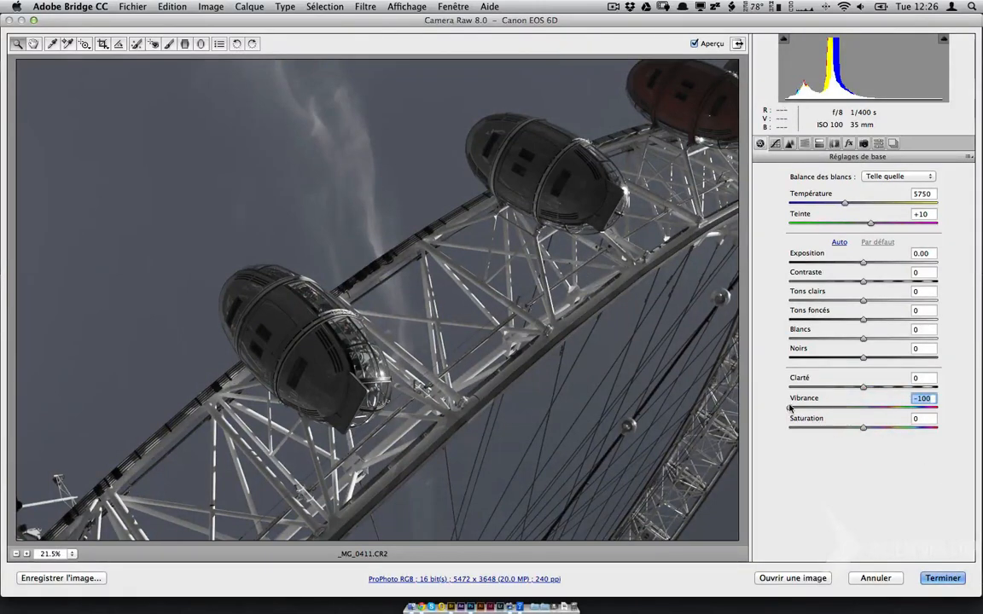
left_click_drag(790, 408, 863, 409)
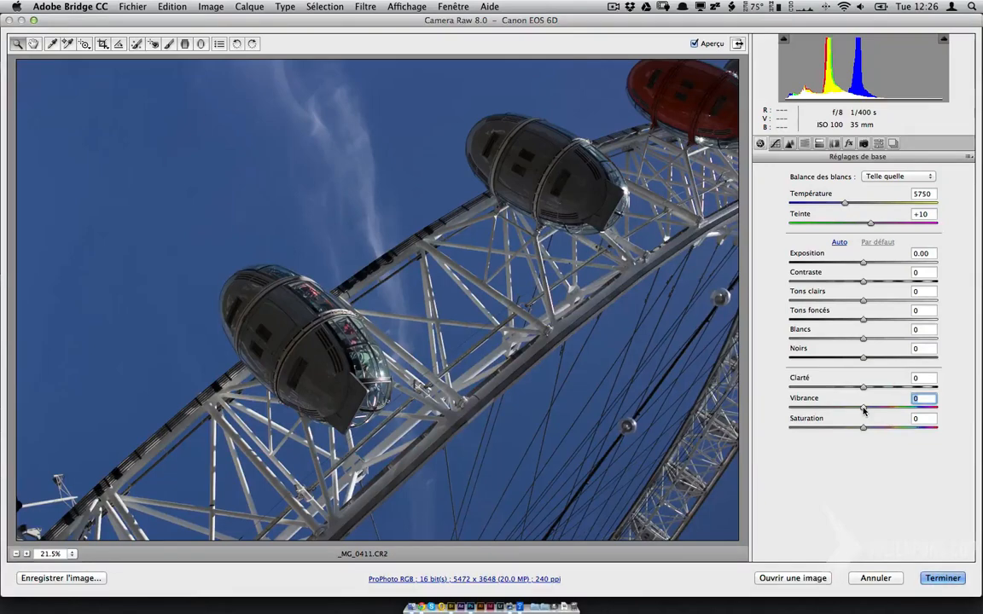
- Try a Saturation of +100 with a close-up of the girders, try -100 at fitted view, and reset Saturation to 0
left_click_drag(863, 409, 957, 434)
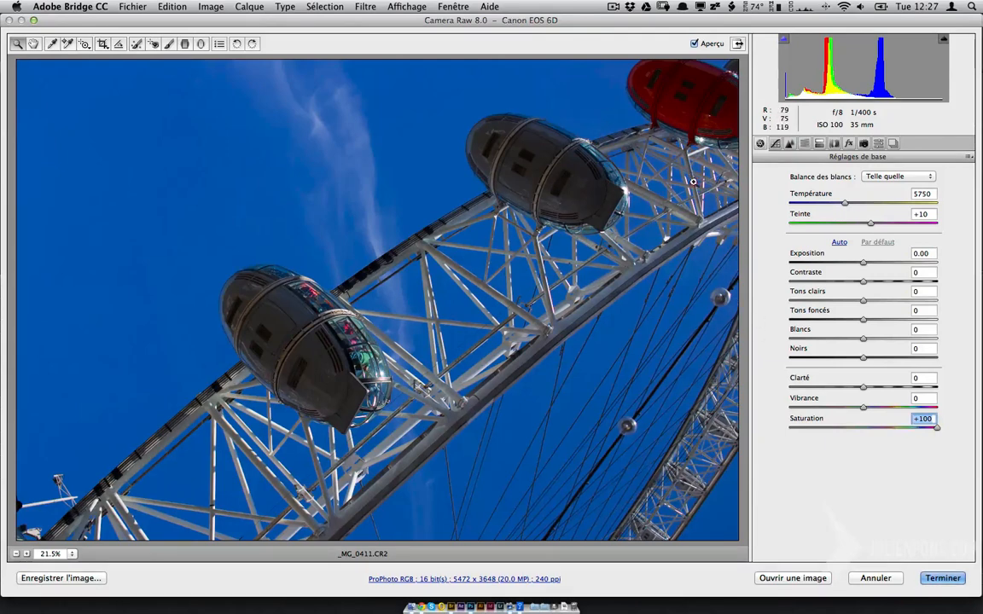
left_click_drag(732, 216, 669, 267)
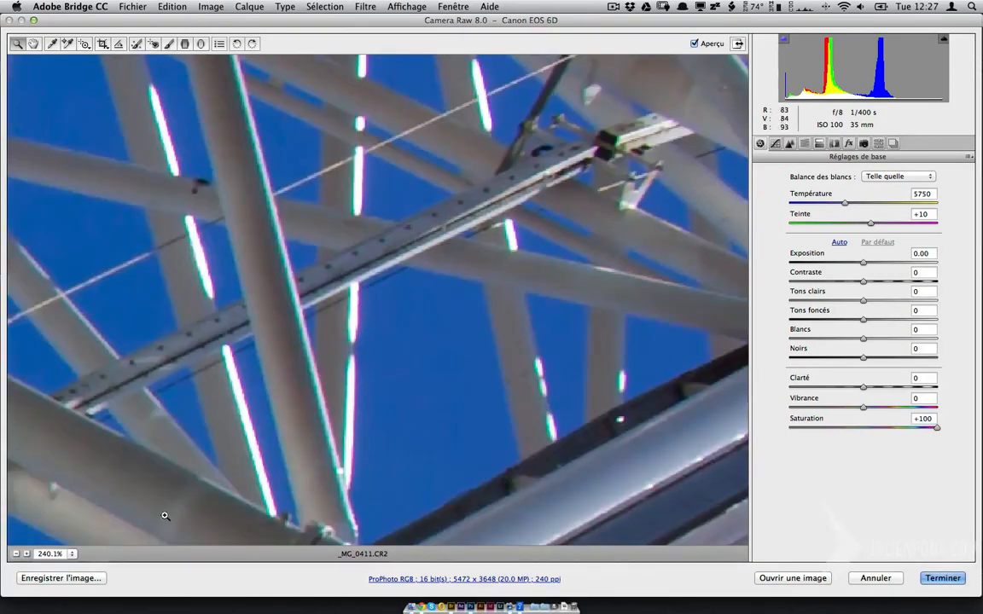
left_click(72, 555)
left_click(73, 554)
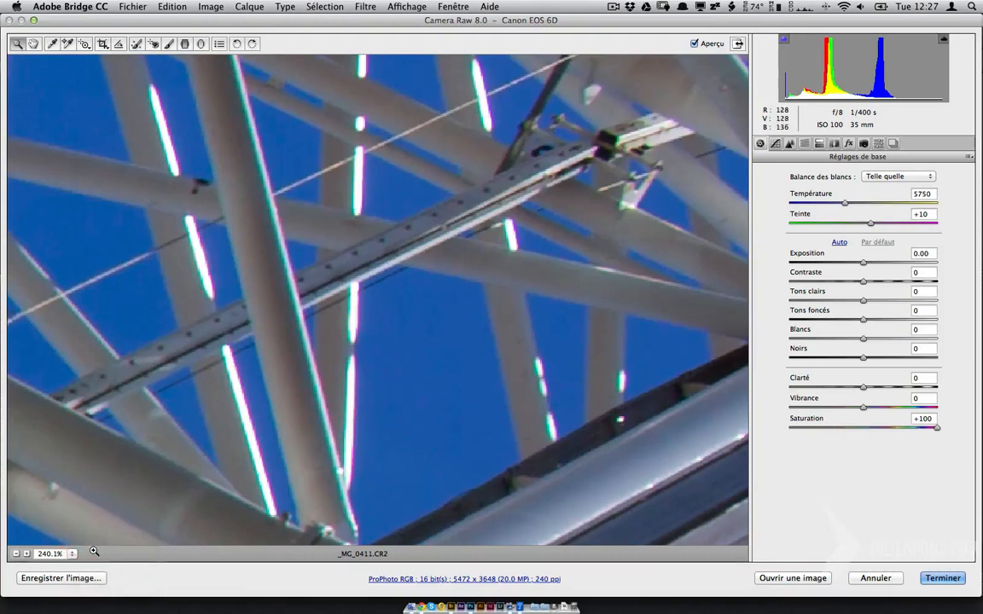
left_click(74, 554)
left_click(107, 481)
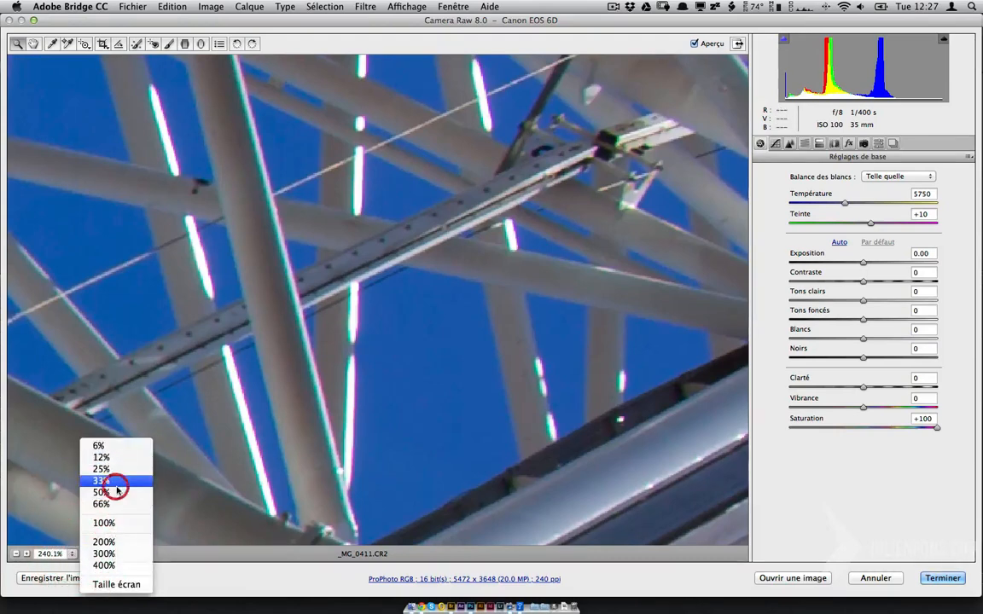
left_click(73, 554)
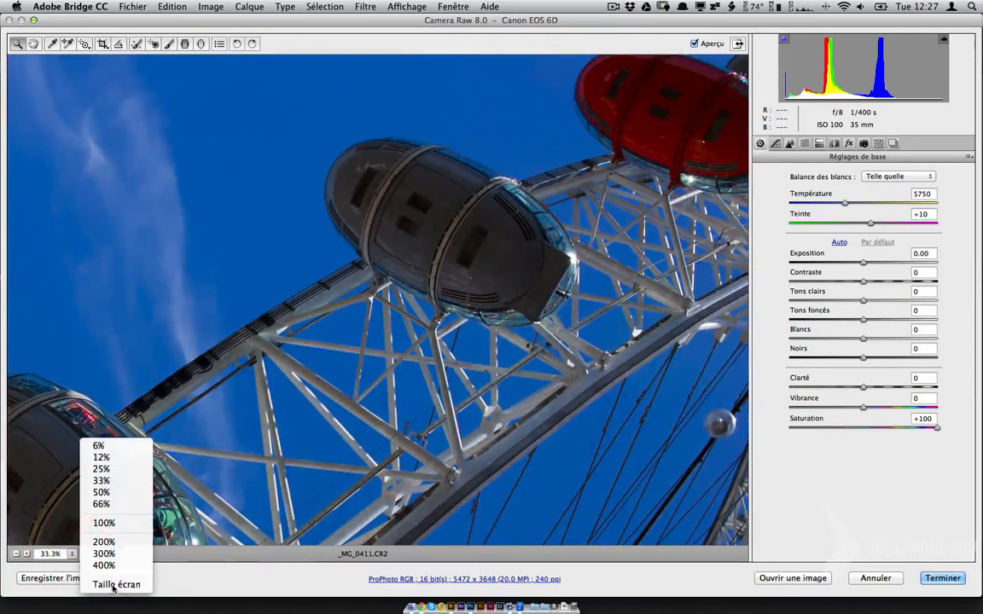
left_click(102, 583)
left_click_drag(937, 428, 725, 409)
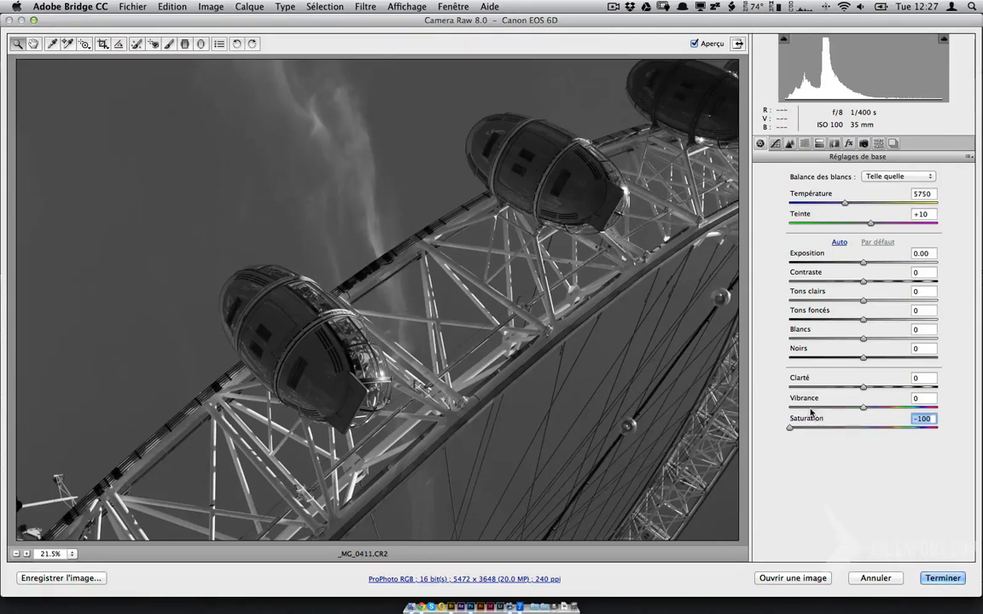
left_click_drag(799, 432, 864, 432)
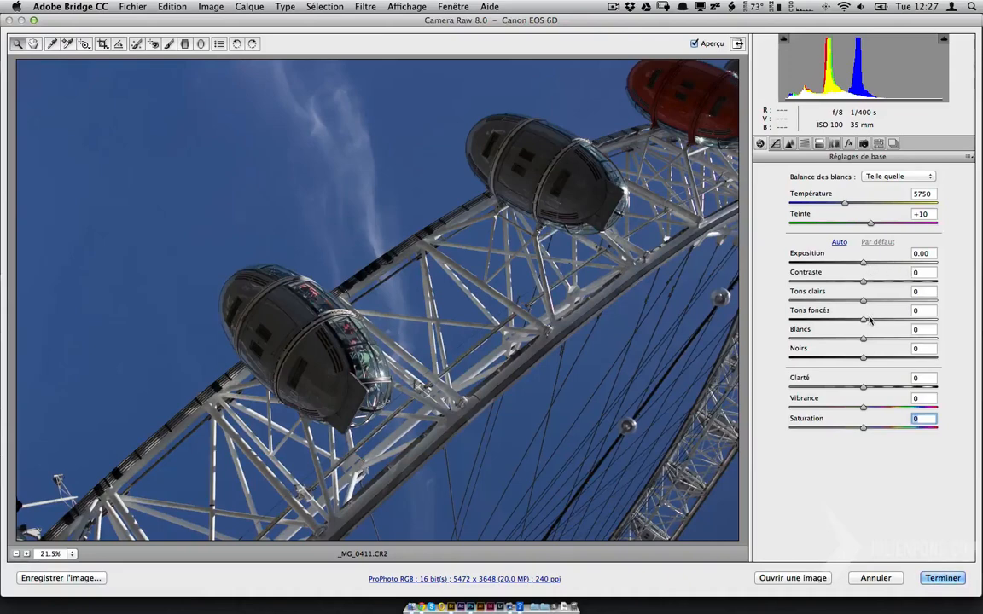
- Set Tons foncés to +79, Noirs to +30 and Exposition to +0.85, and compare the result with the original
left_click_drag(865, 320, 921, 319)
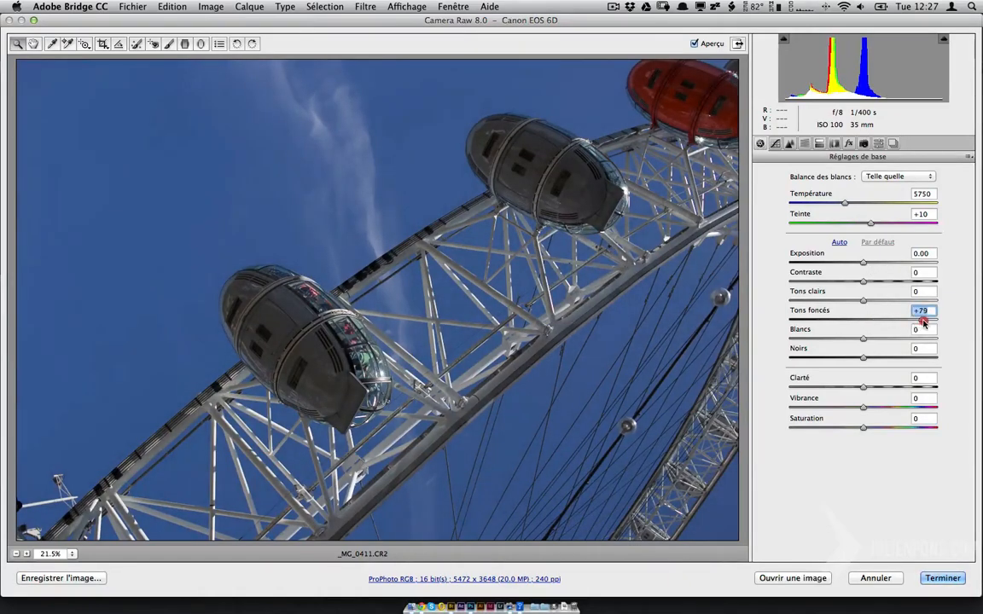
left_click_drag(865, 355, 884, 356)
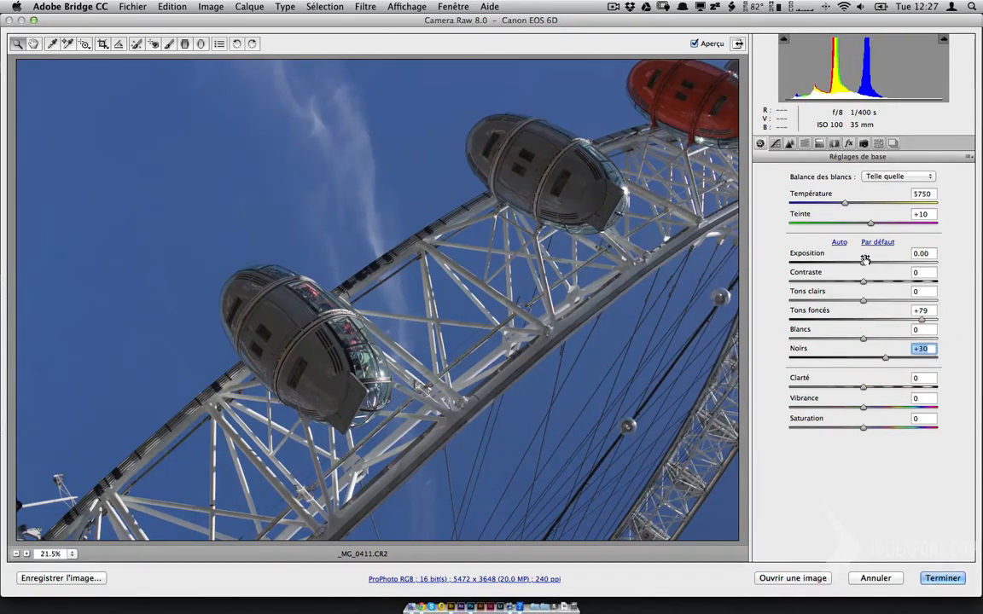
left_click_drag(864, 260, 876, 260)
left_click(694, 44)
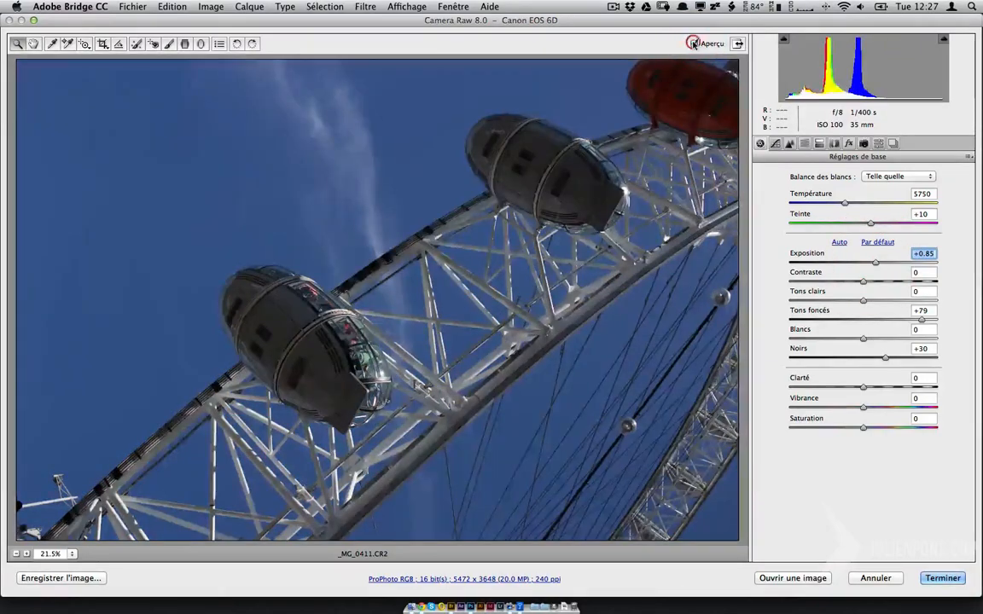
left_click(694, 44)
left_click(694, 44)
left_click(693, 44)
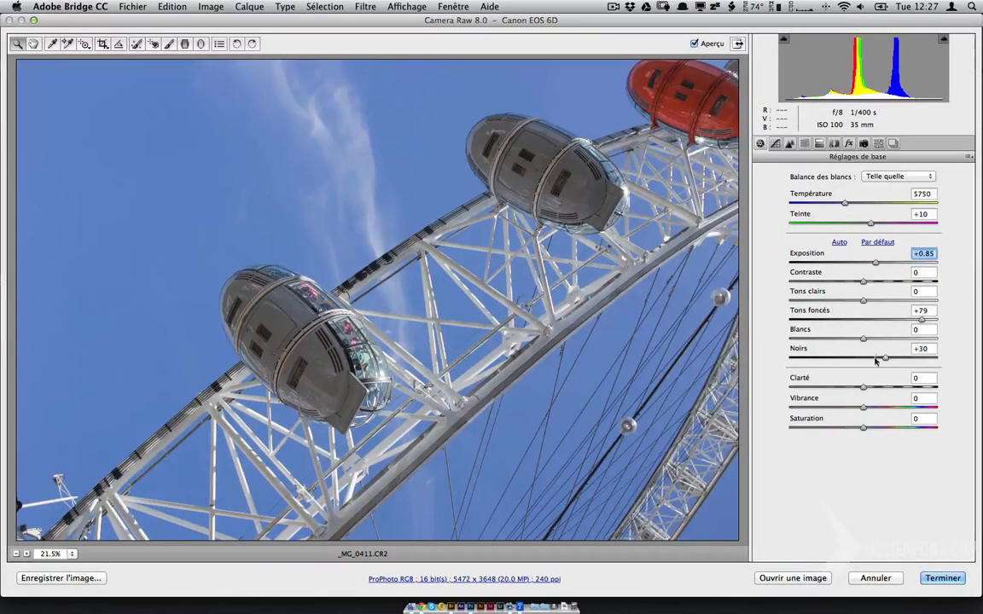
- Set Clarté to +61 and Vibrance to +62, and compare the adjusted photo with the original
left_click_drag(864, 387, 908, 386)
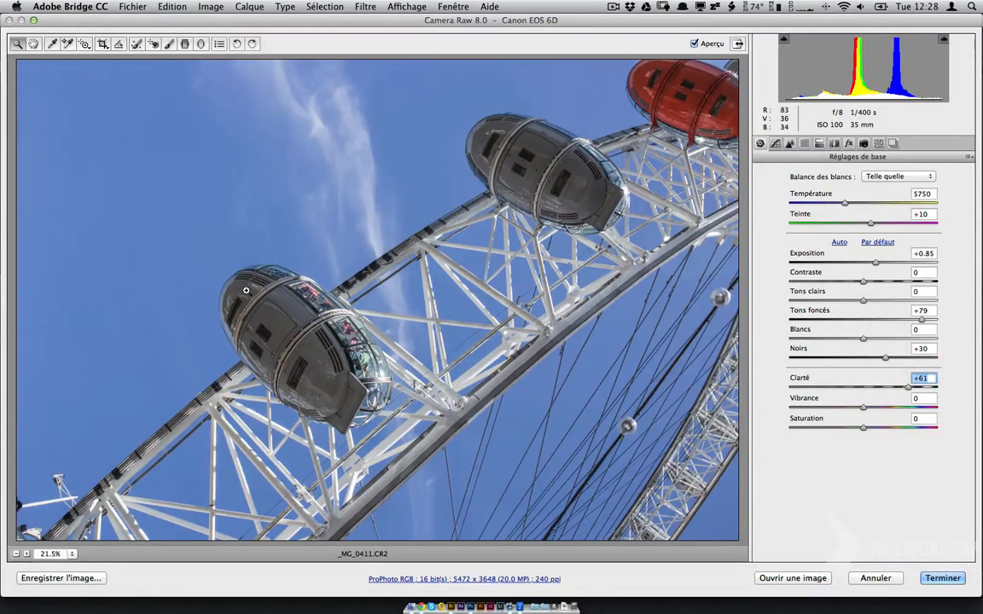
left_click_drag(863, 407, 909, 408)
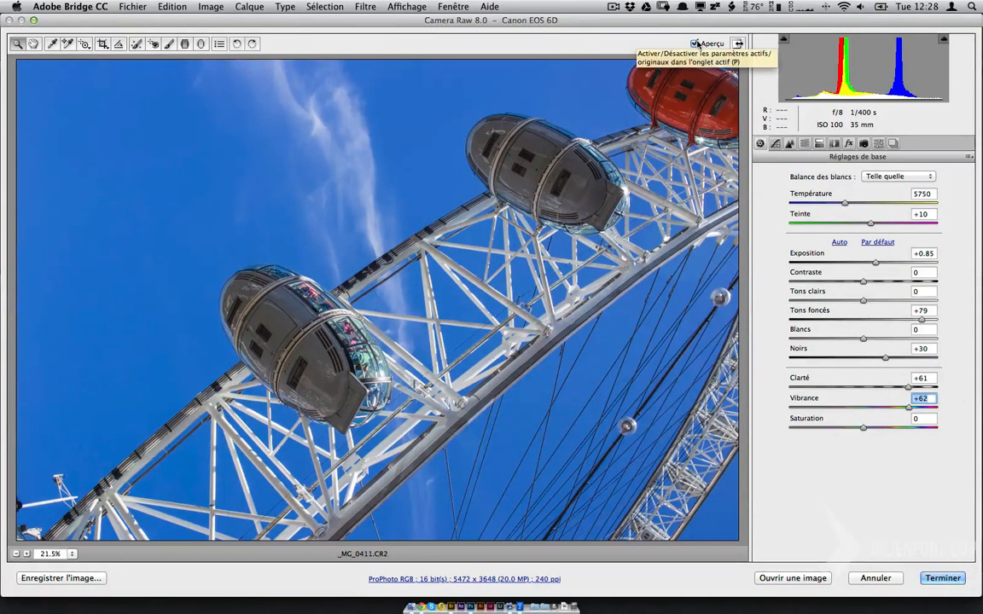
left_click(695, 43)
left_click(694, 46)
left_click(695, 44)
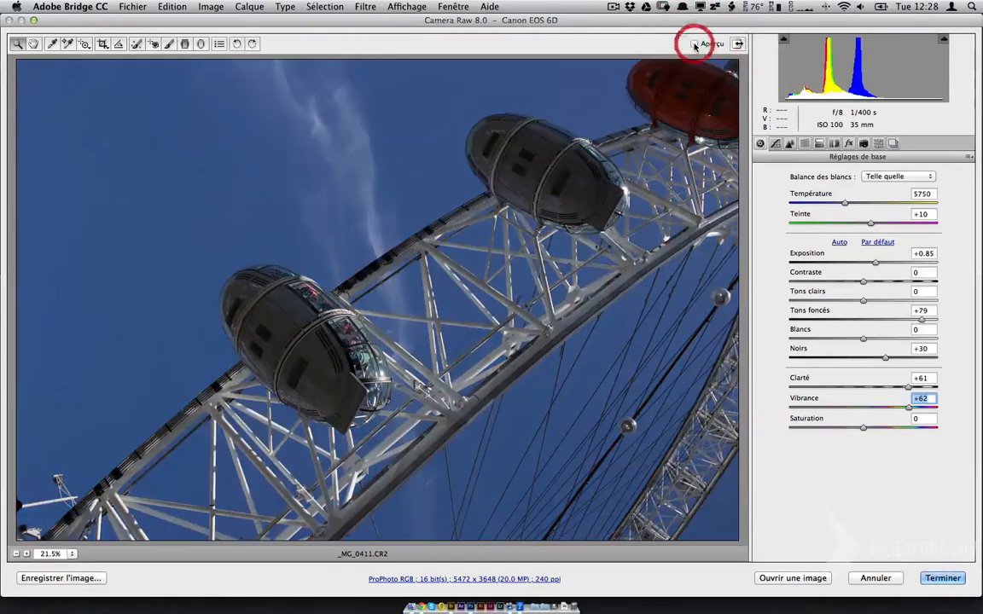
left_click(694, 44)
left_click(695, 45)
left_click(695, 45)
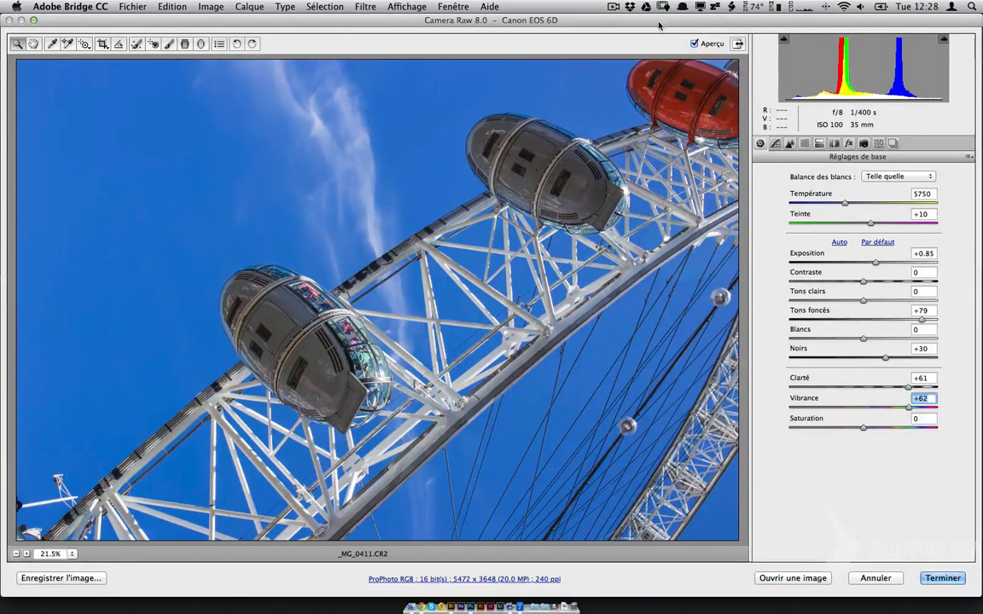
- Try the default and the automatic tone settings on the photo, undoing each one
left_click(878, 243)
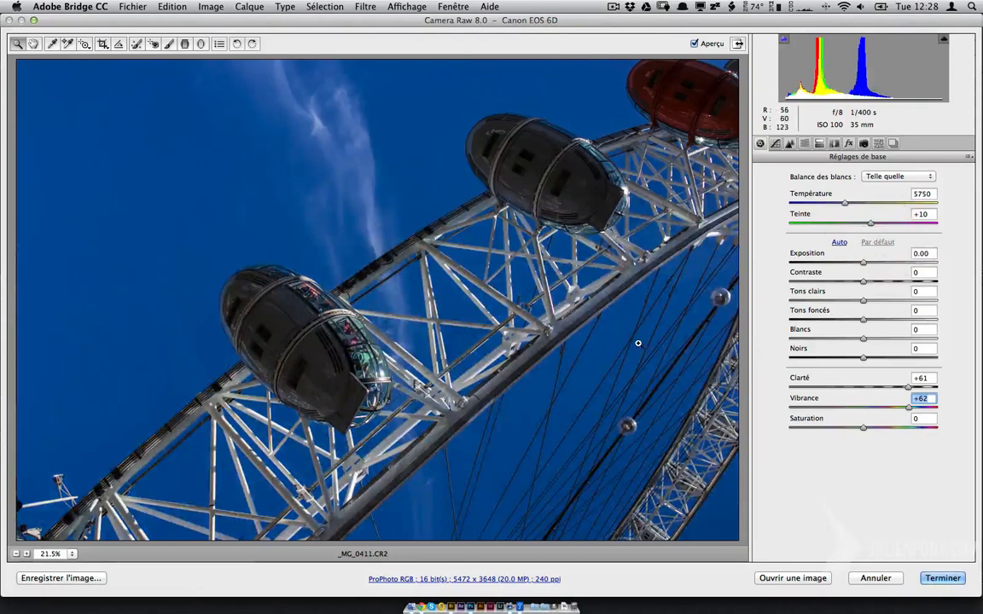
key("super+z")
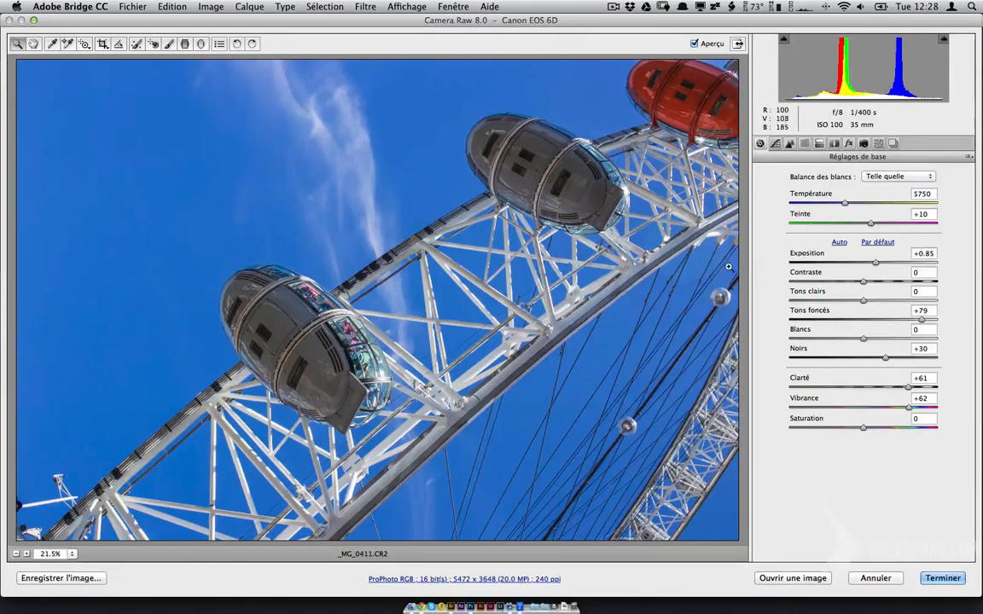
left_click(839, 242)
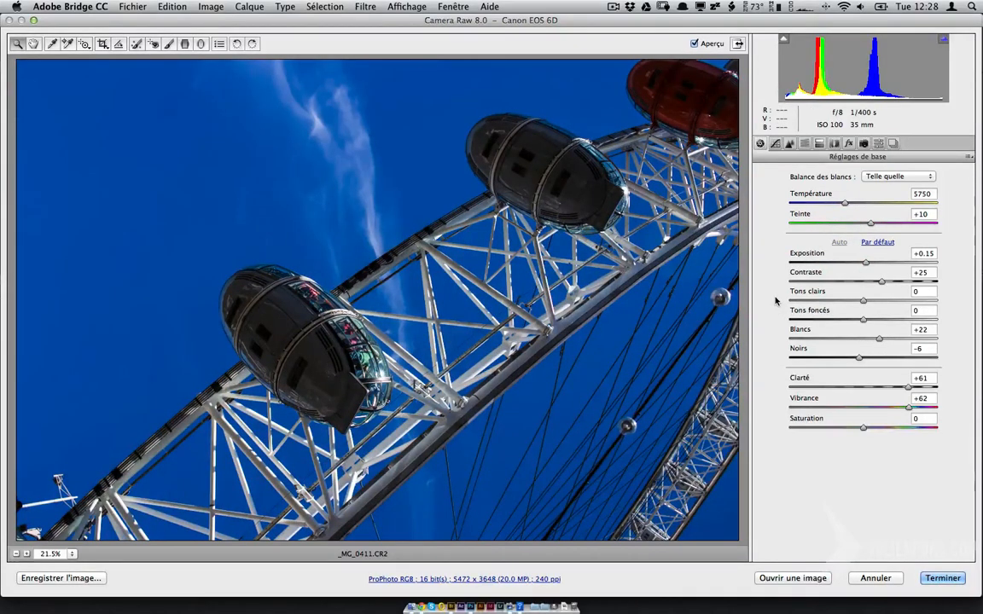
key("super+z")
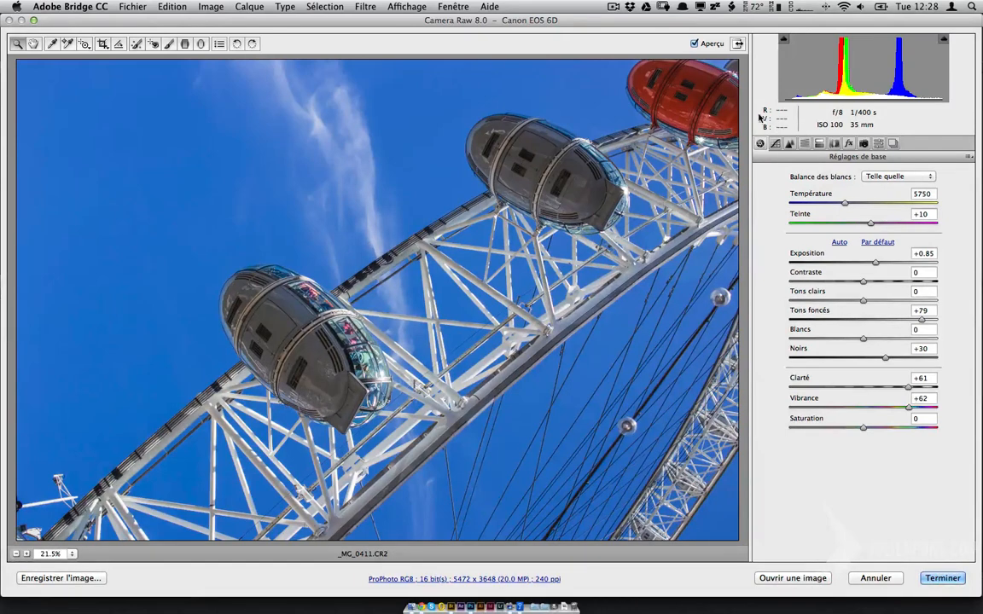
- Compare the finished basic adjustments with the unedited photo once more
left_click(696, 43)
left_click(695, 43)
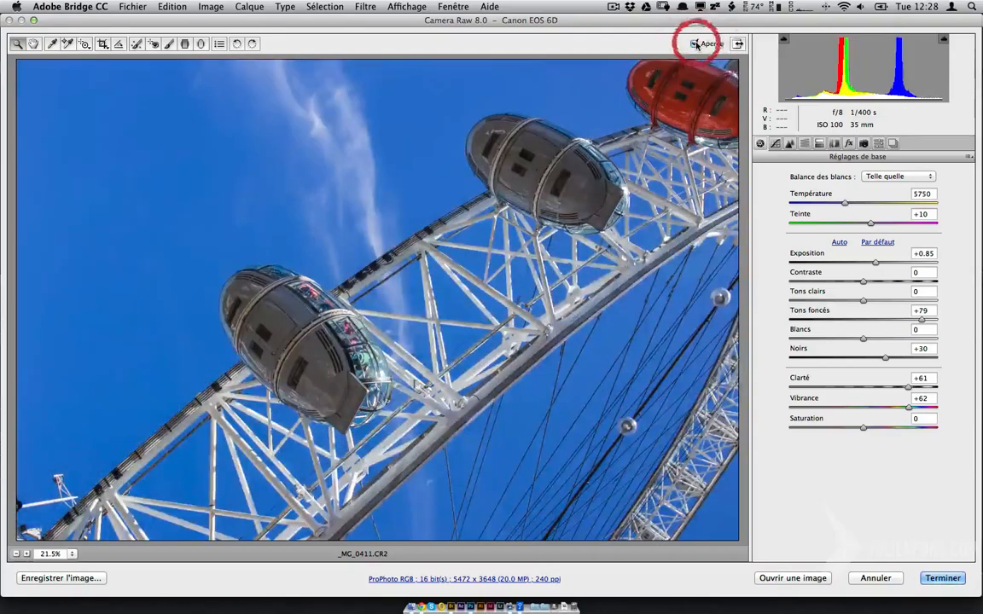
left_click(695, 43)
left_click(695, 44)
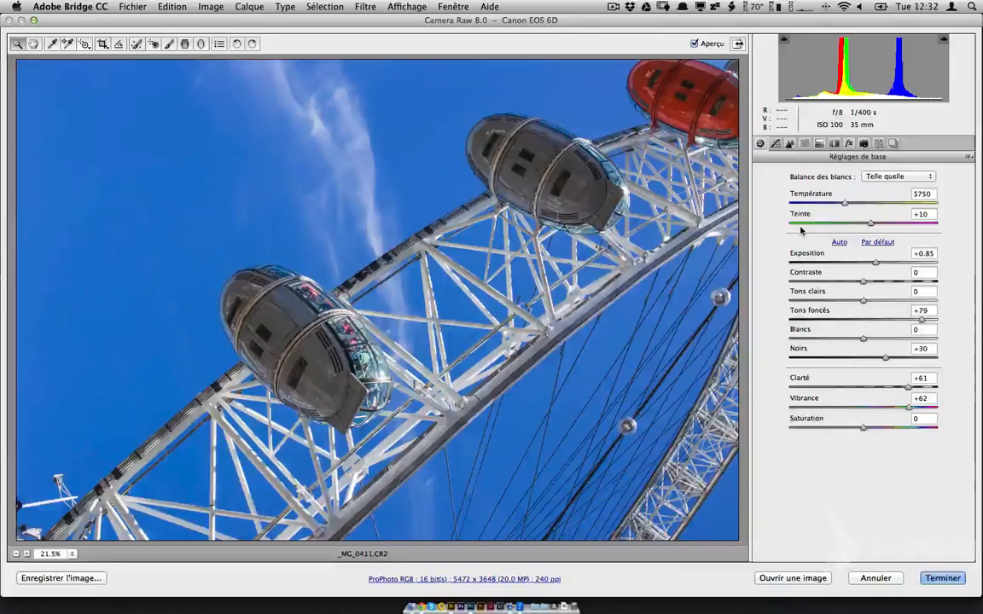
- Try a gentle S-shaped RVB point curve, with a shadow point at input 64, output 52 and a highlight point at input 196, output 206
left_click(776, 145)
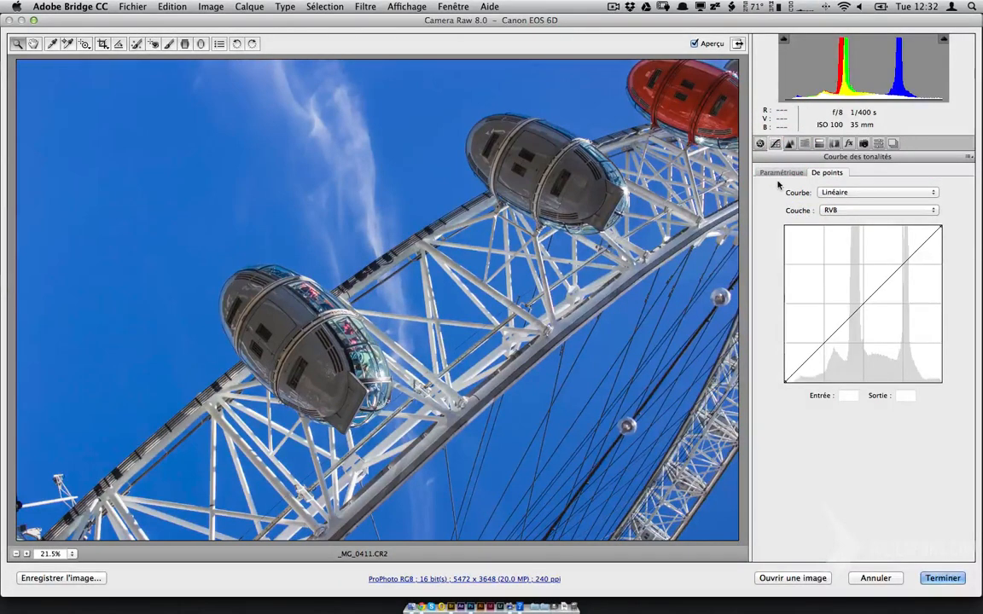
left_click(778, 172)
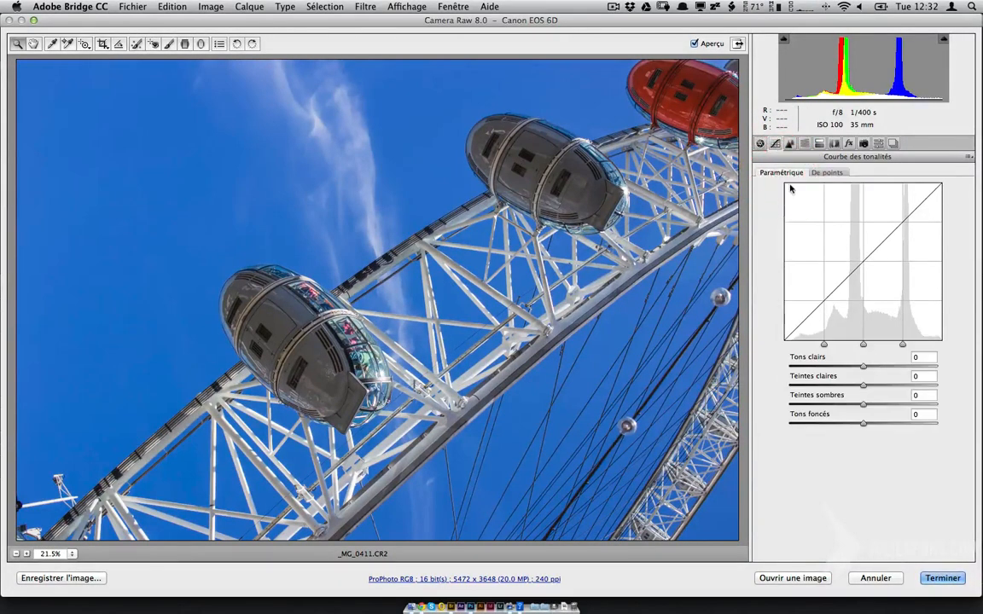
left_click(826, 173)
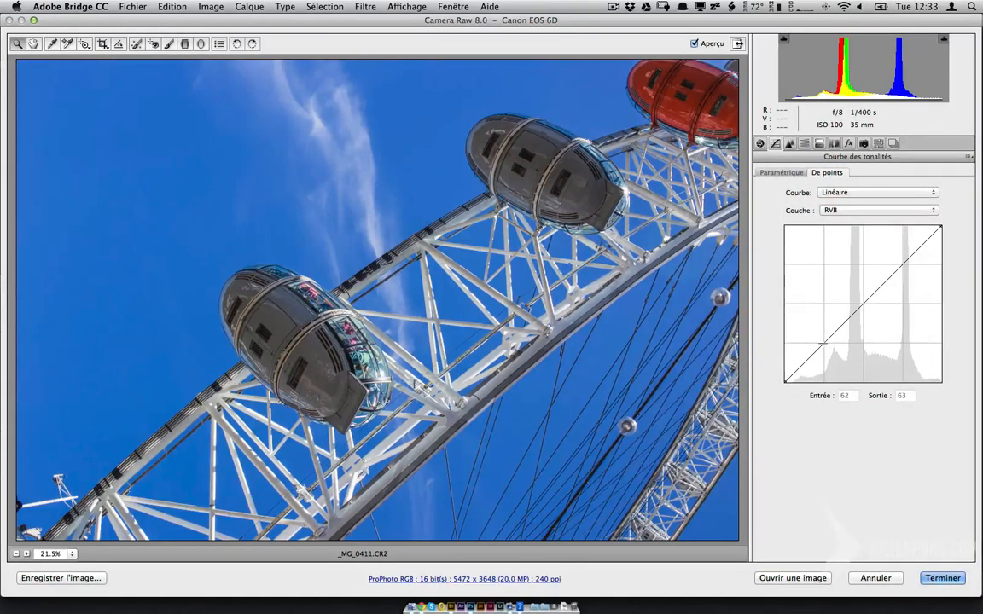
left_click(822, 343)
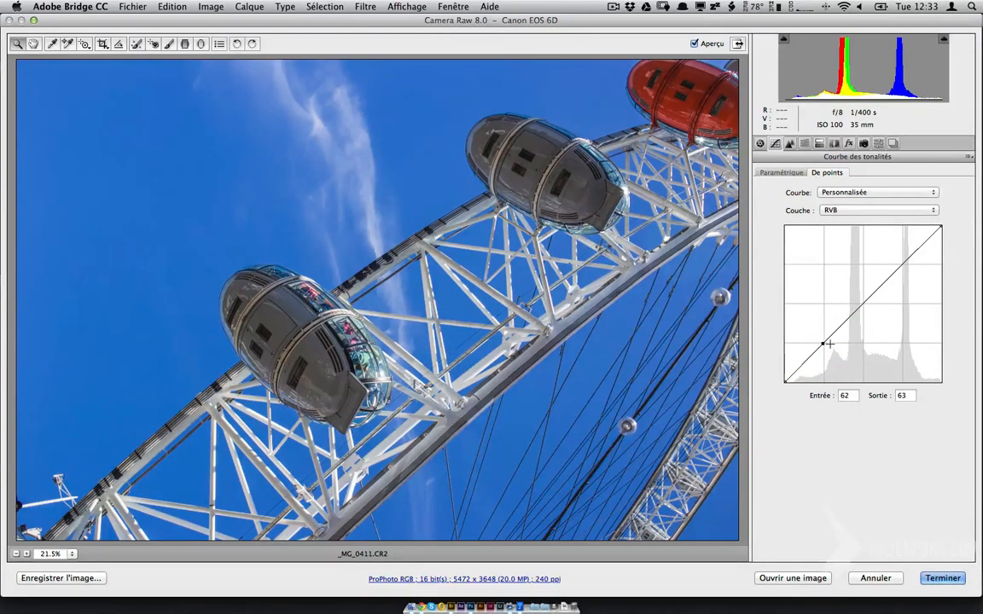
mouse_move(823, 343)
left_mouse_down()
mouse_move(823, 329)
mouse_move(824, 362)
left_mouse_up()
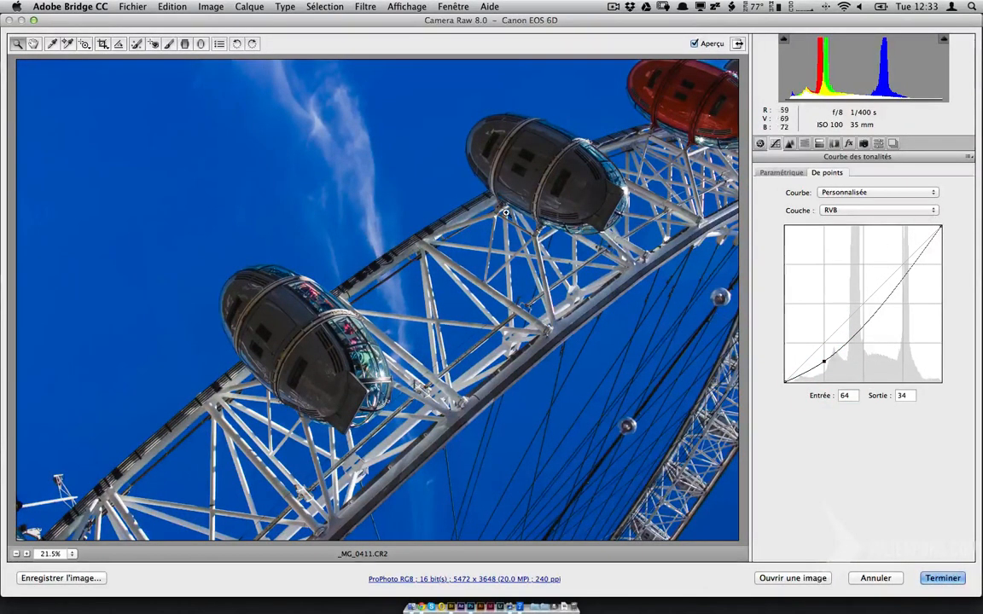
left_click_drag(822, 359, 822, 351)
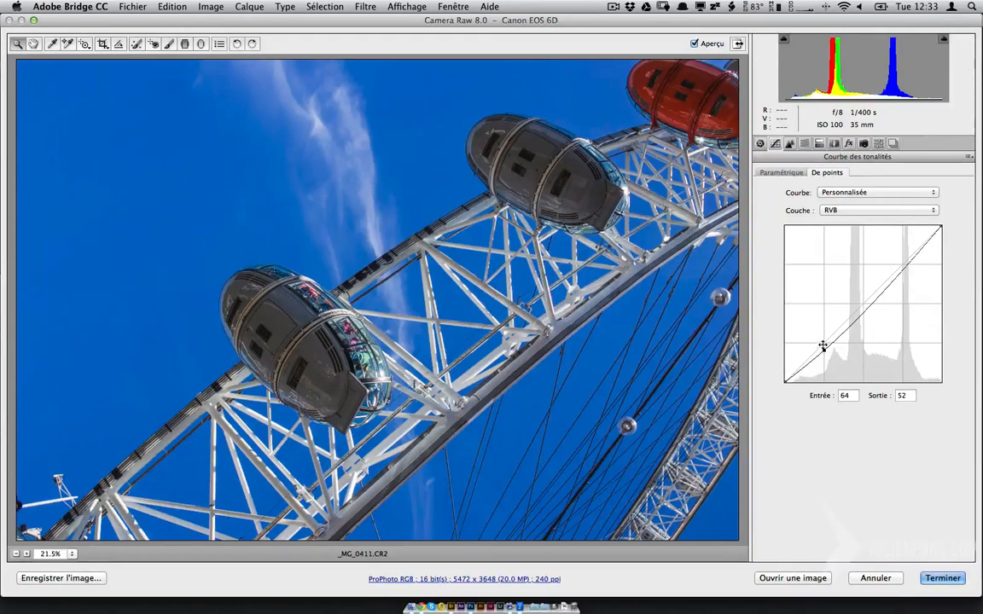
left_click_drag(895, 266, 905, 256)
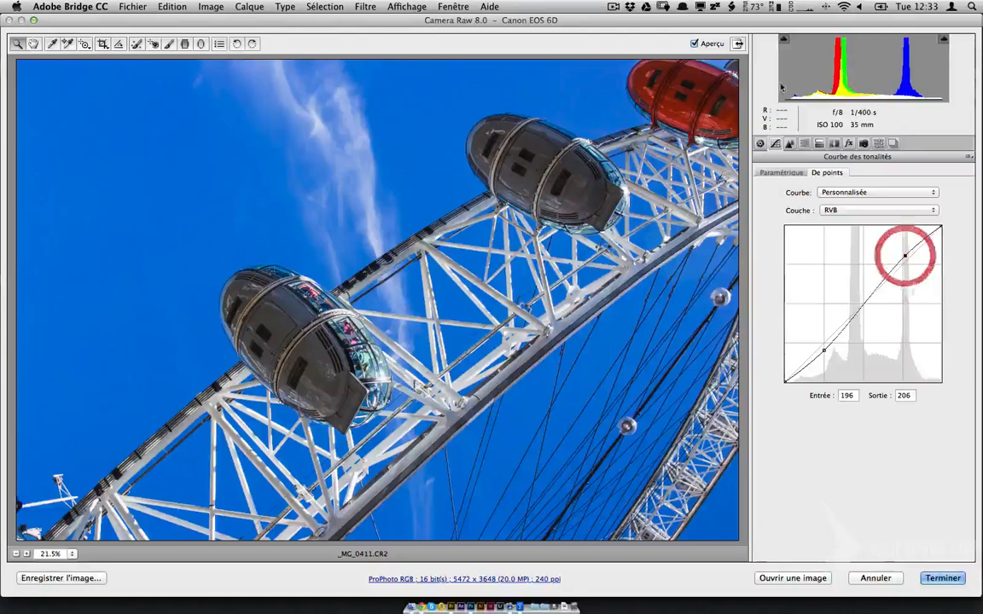
- Compare the photo with and without the tone curve, and with and without the basic adjustments, and restore the preview
left_click(696, 43)
left_click(696, 44)
left_click(697, 43)
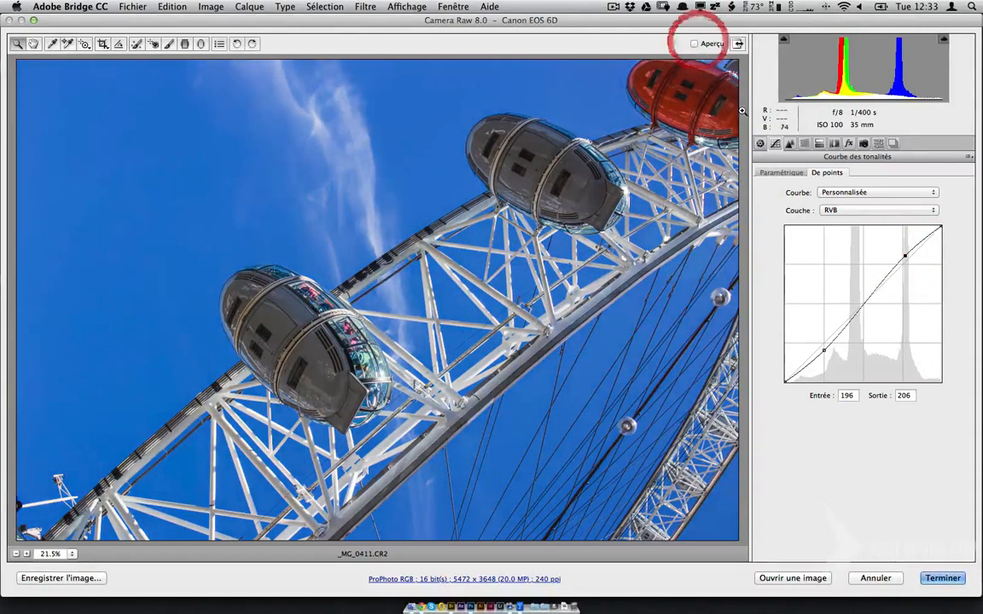
left_click(695, 44)
left_click(694, 43)
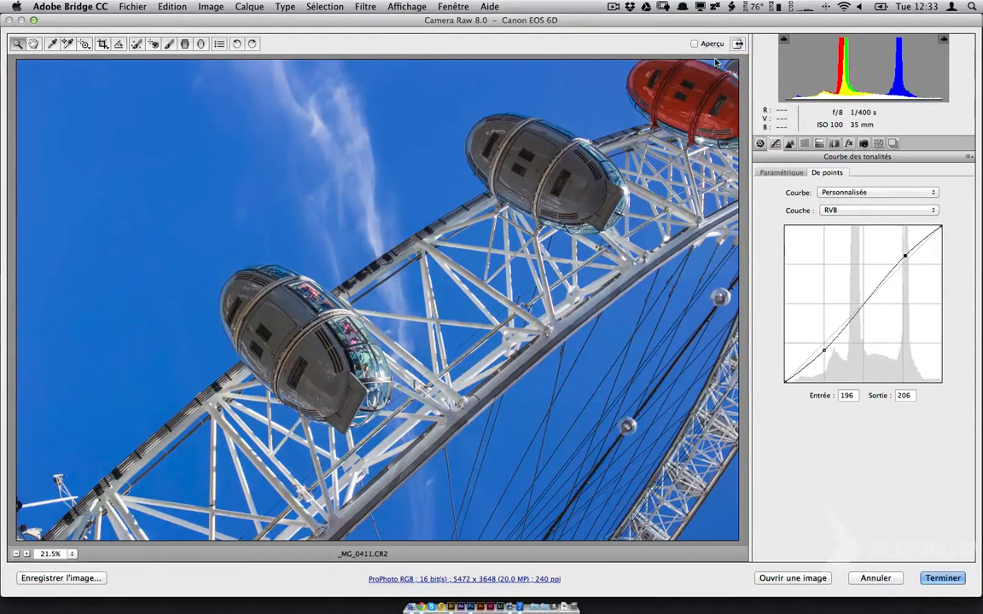
left_click(761, 143)
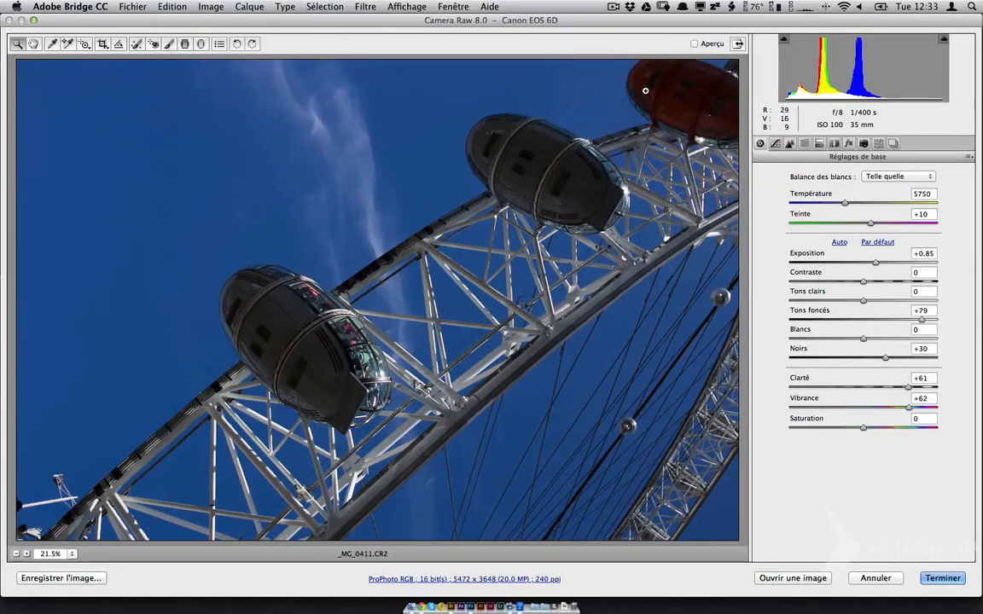
left_click(775, 143)
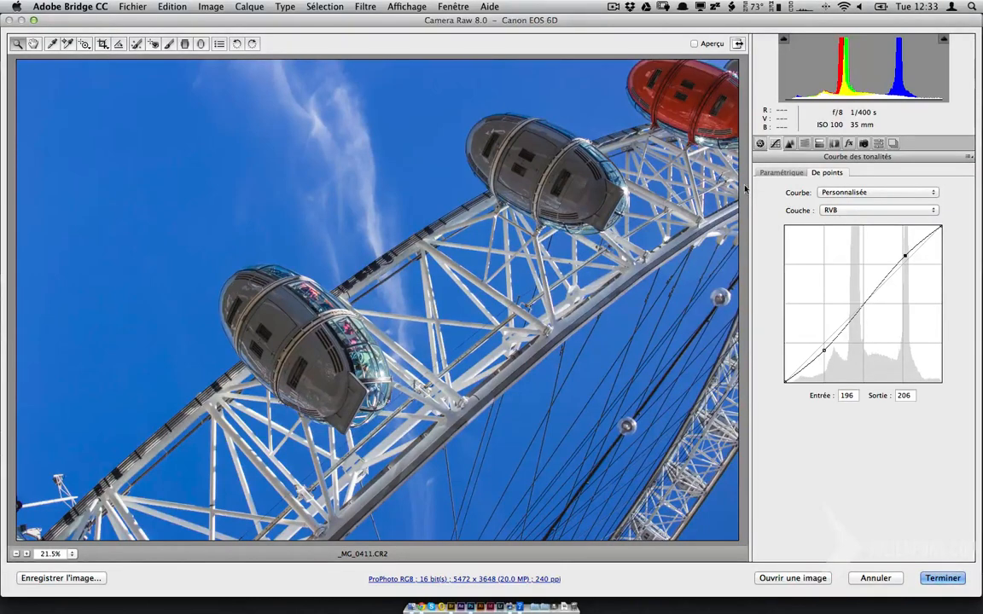
left_click(694, 44)
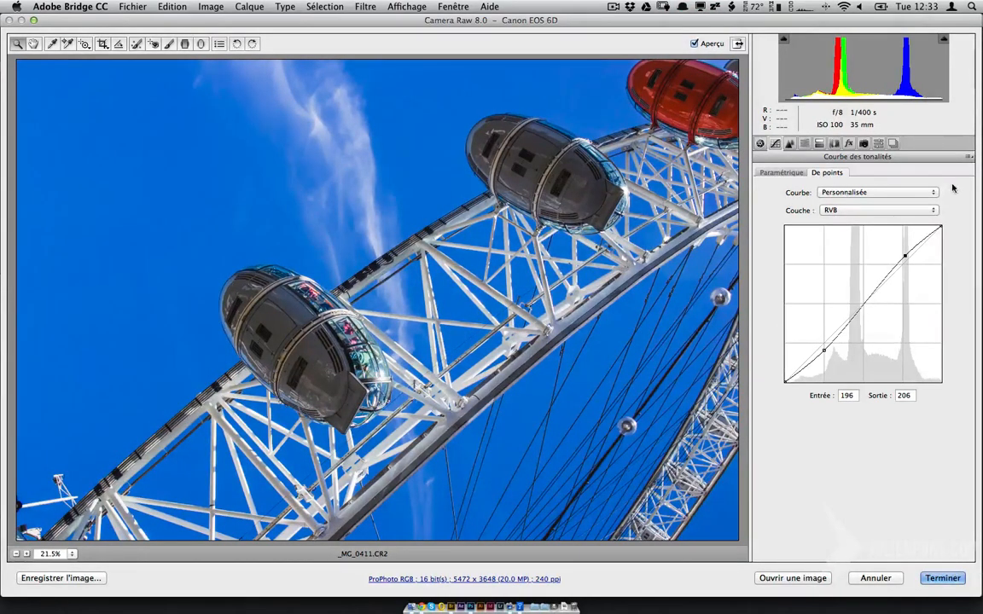
- Try the Conversion précédente settings on the photo, undo them, and review the other settings options
left_click(969, 155)
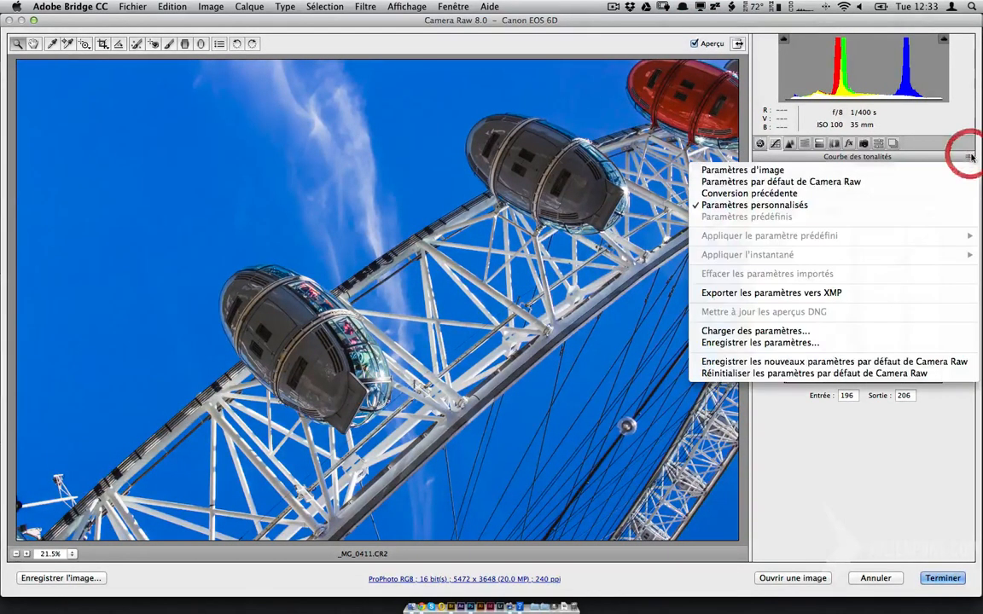
left_click(913, 192)
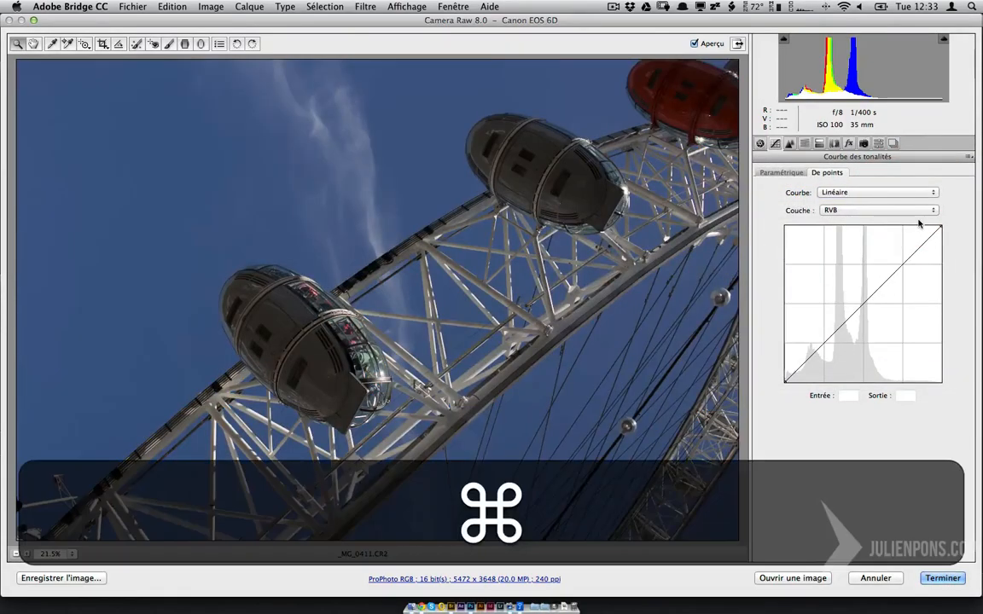
key("super+z")
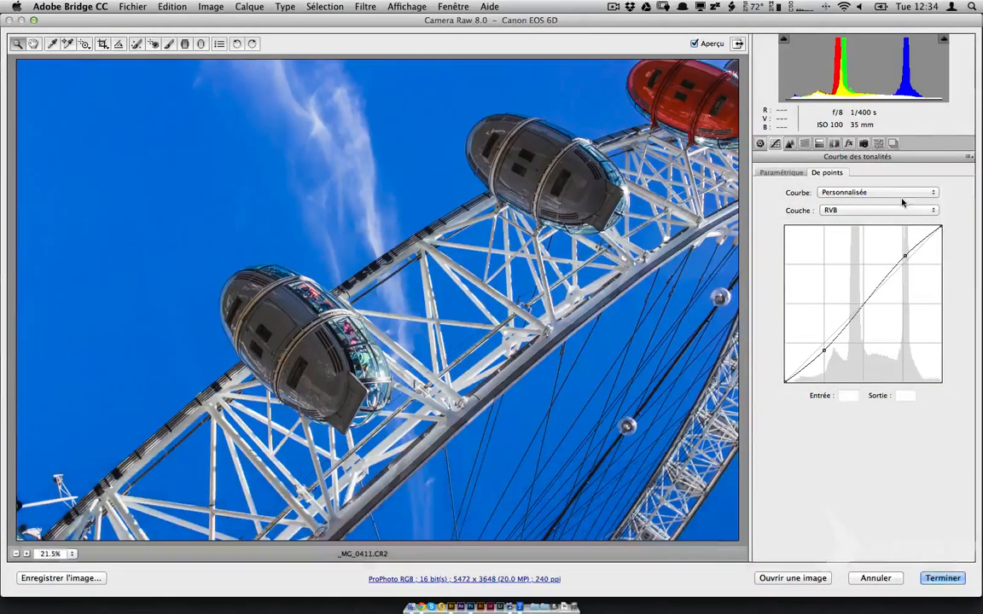
left_click(968, 160)
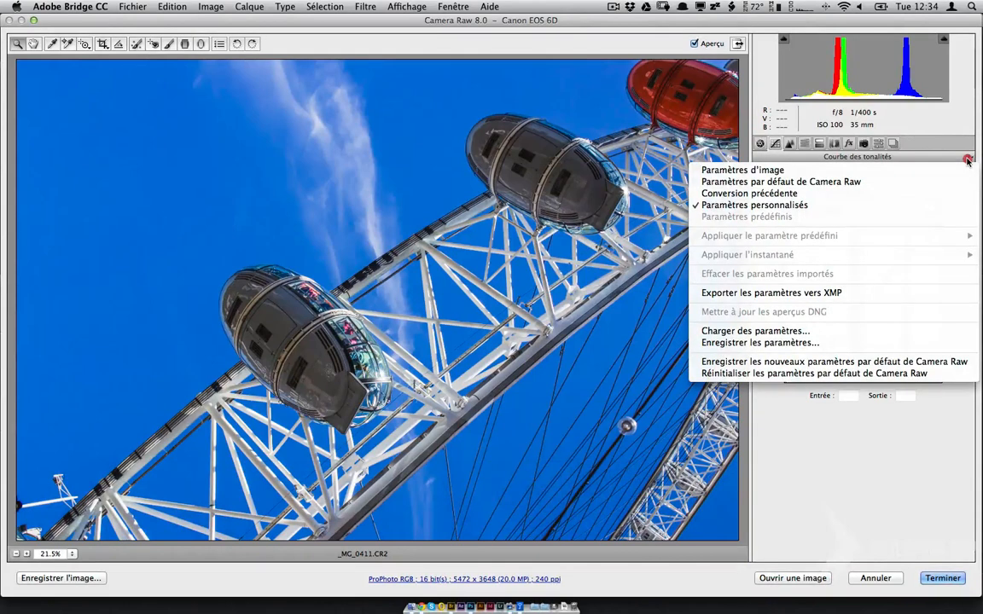
left_click(965, 130)
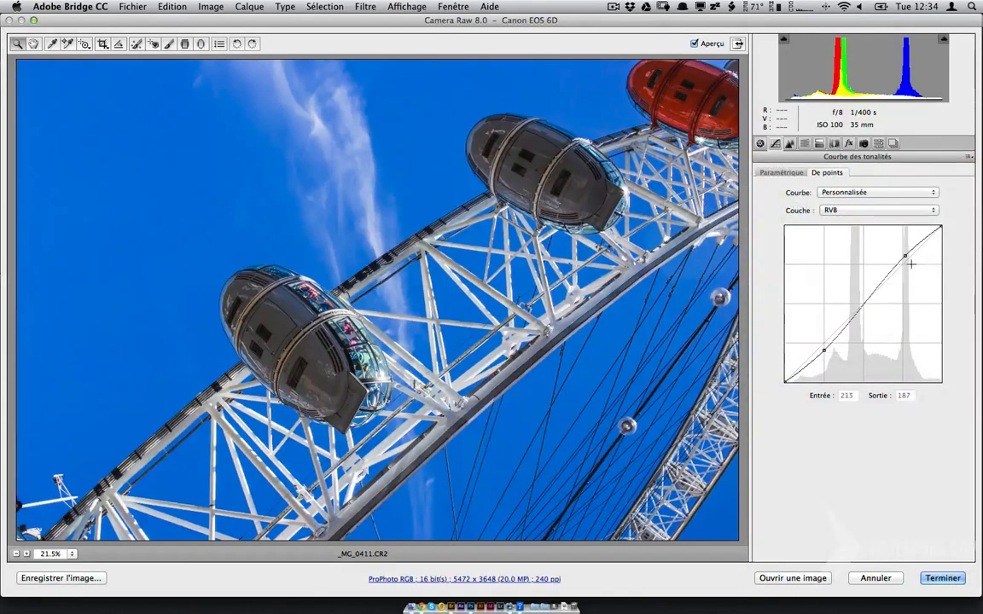
- Straighten the RVB curve with its points at 193/193 and 63/63, and raise the Bleu curve's black point to output 29
left_click_drag(905, 256, 904, 266)
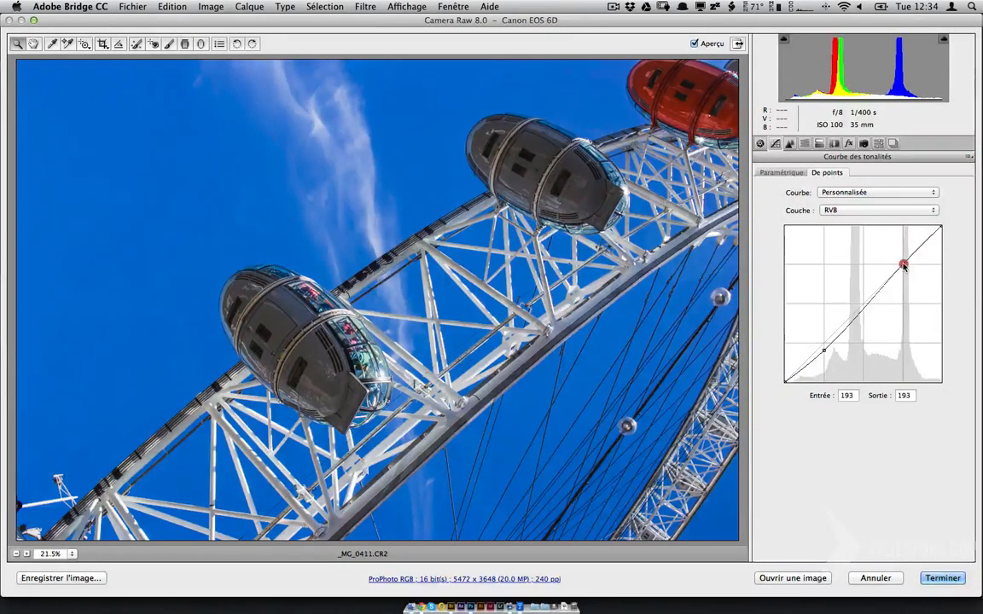
left_click_drag(823, 350, 822, 344)
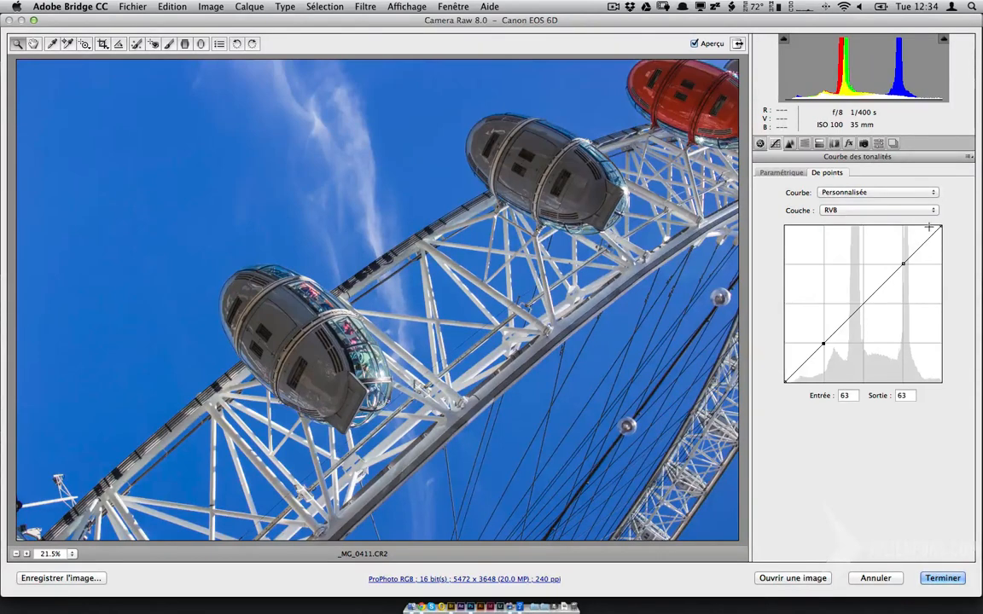
left_click(913, 210)
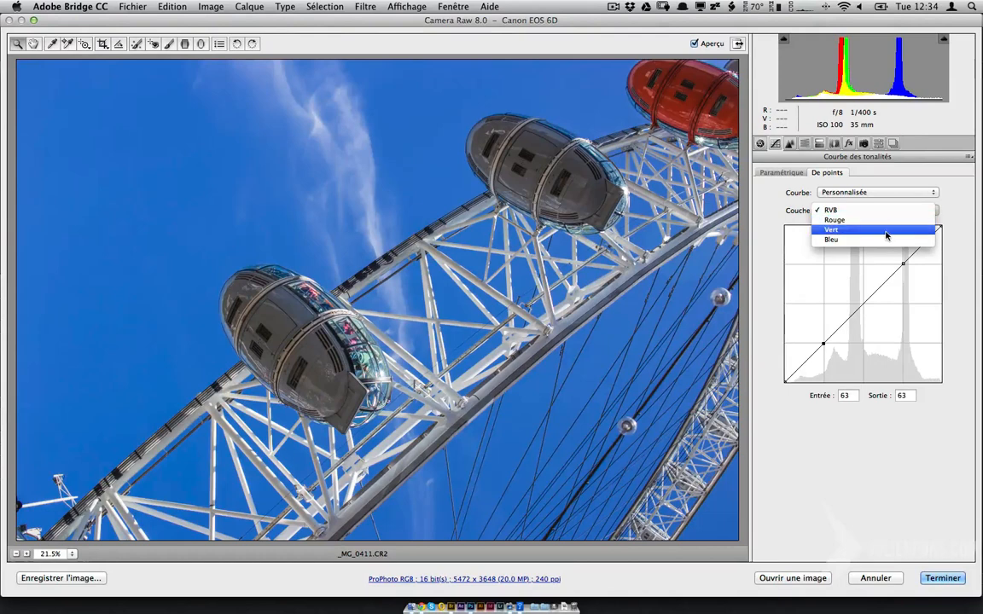
left_click(827, 240)
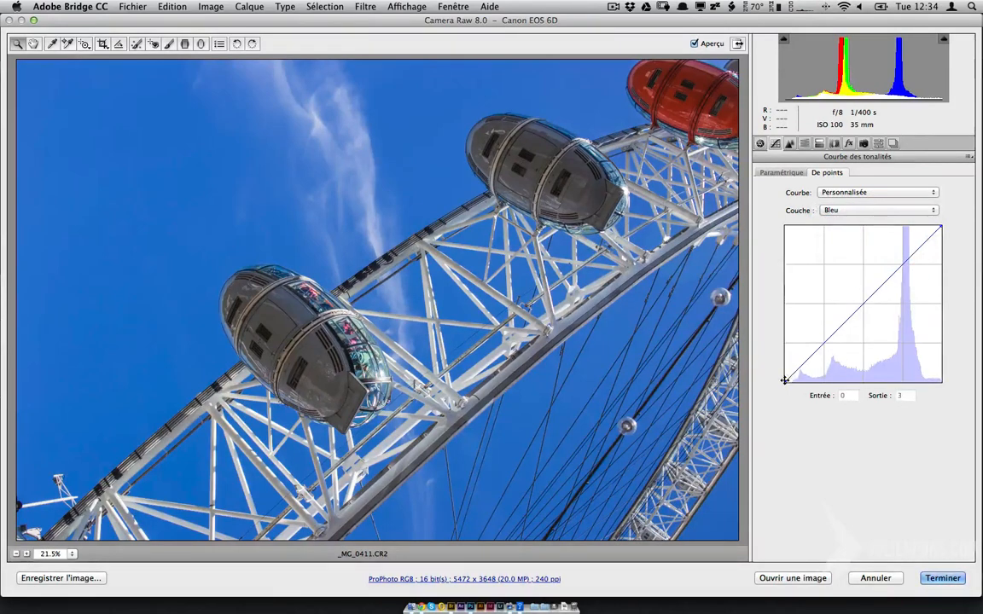
mouse_move(788, 380)
left_mouse_down()
mouse_move(777, 345)
mouse_move(778, 365)
left_mouse_up()
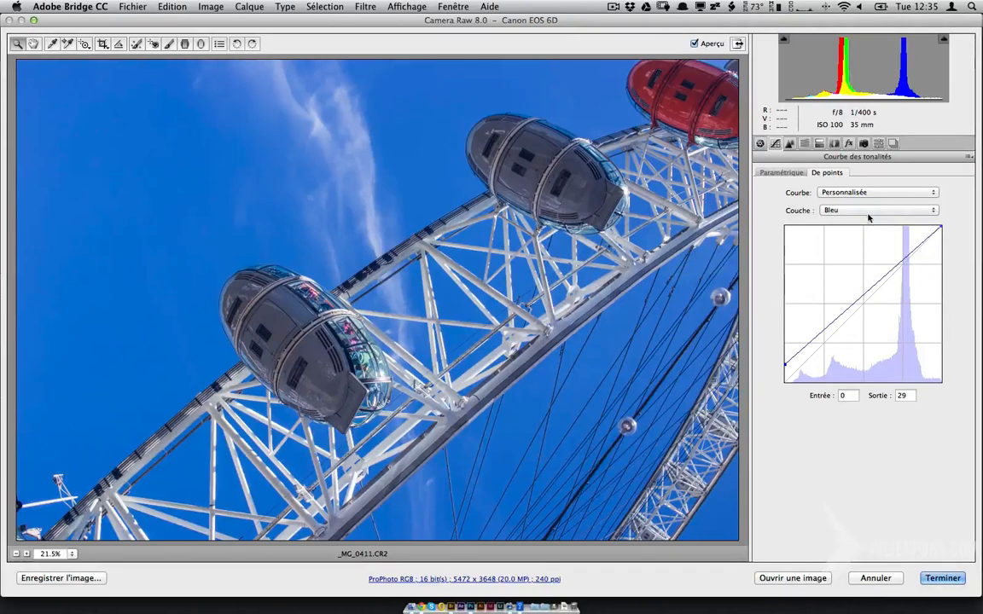
- Look through the preset point curves without applying one, and show the RVB channel's curve again
left_click(853, 192)
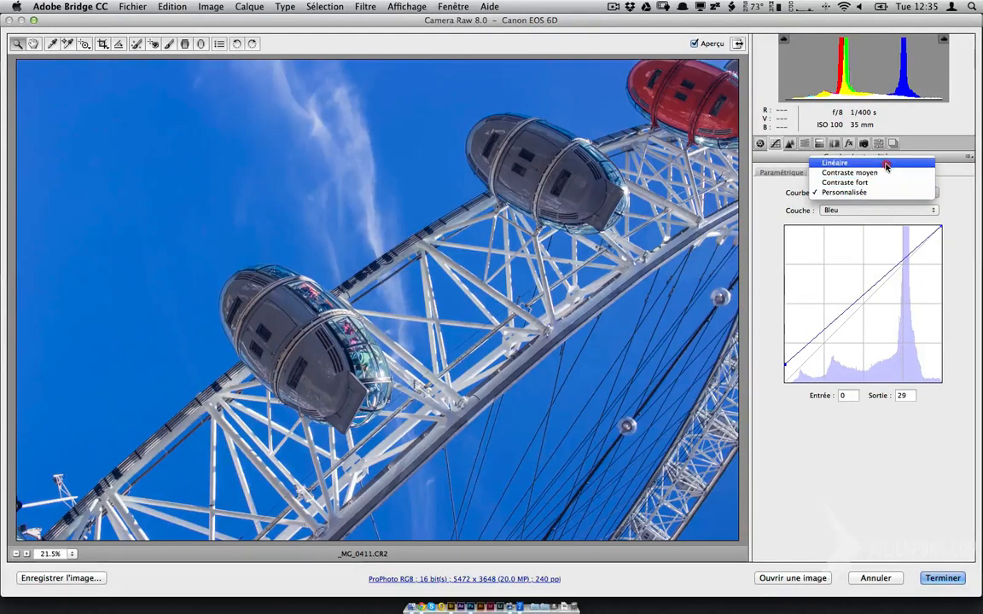
left_click(887, 191)
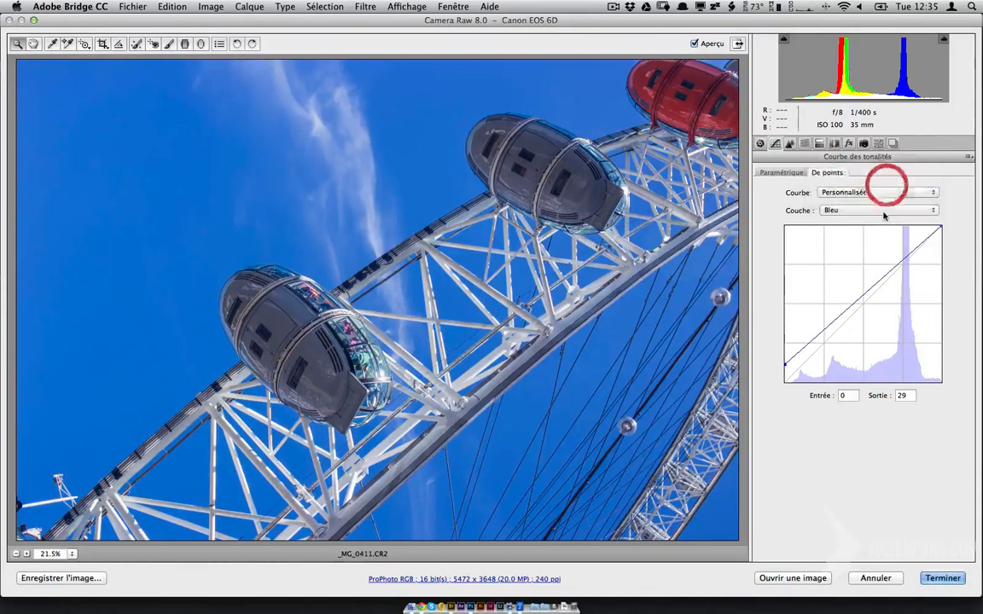
left_click_drag(884, 213, 887, 181)
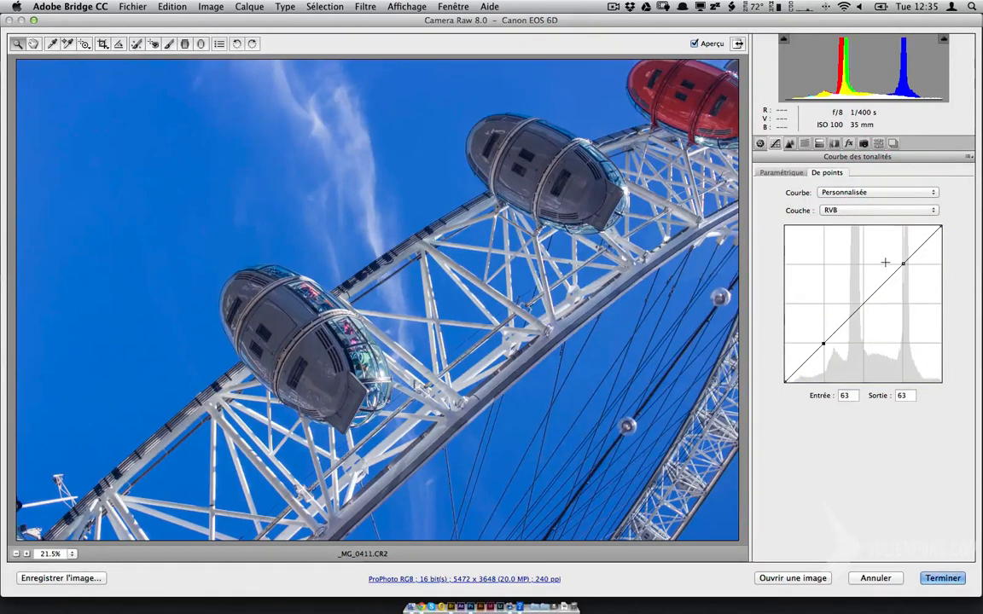
- Try the parametric curve's Tons clairs adjustment, compare its controls with the basic adjustments, and leave Tons clairs at 0
left_click(780, 173)
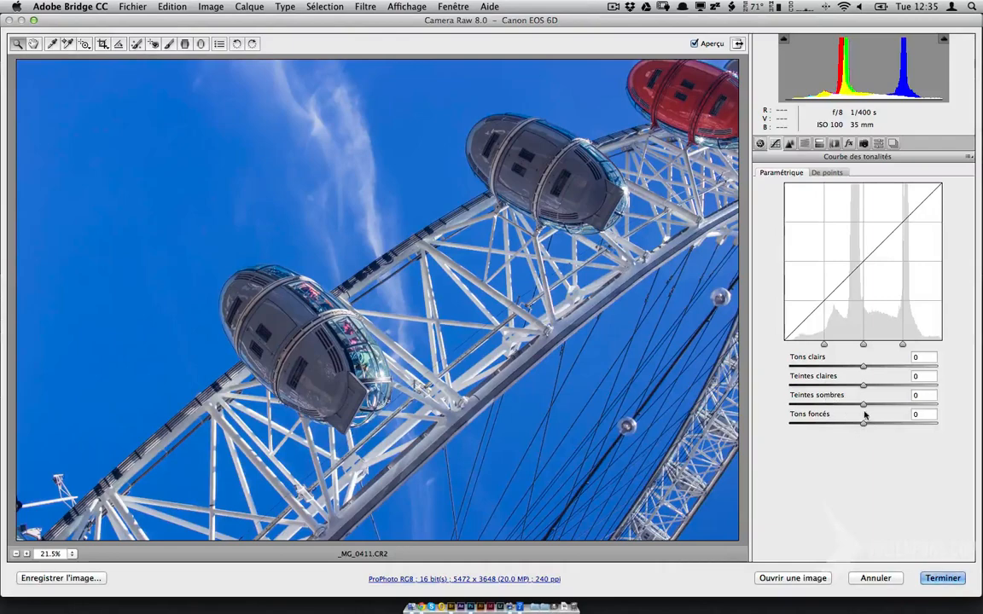
mouse_move(863, 367)
left_mouse_down()
mouse_move(794, 368)
mouse_move(896, 367)
mouse_move(795, 373)
mouse_move(866, 372)
left_mouse_up()
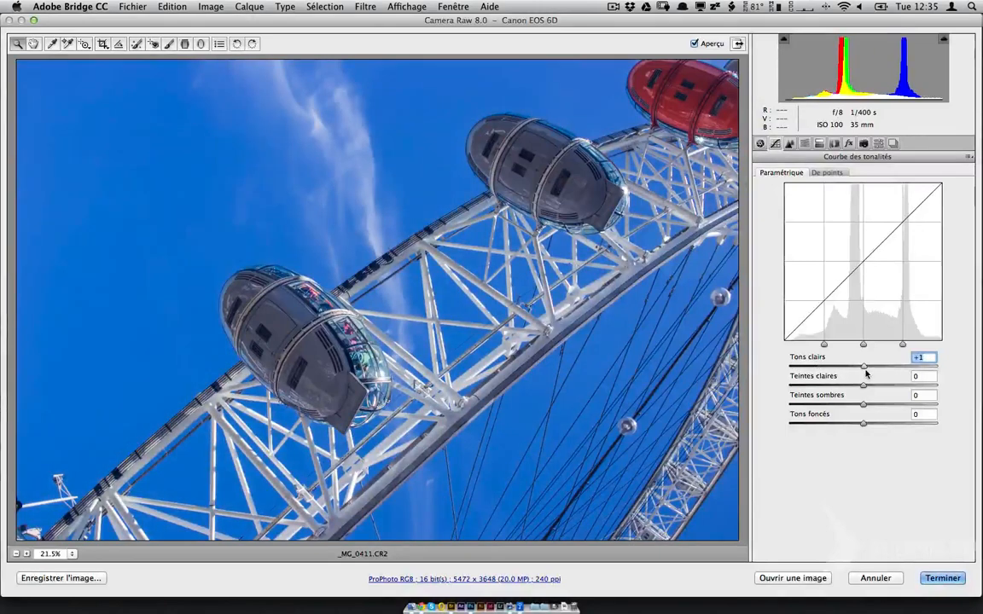
left_click(761, 144)
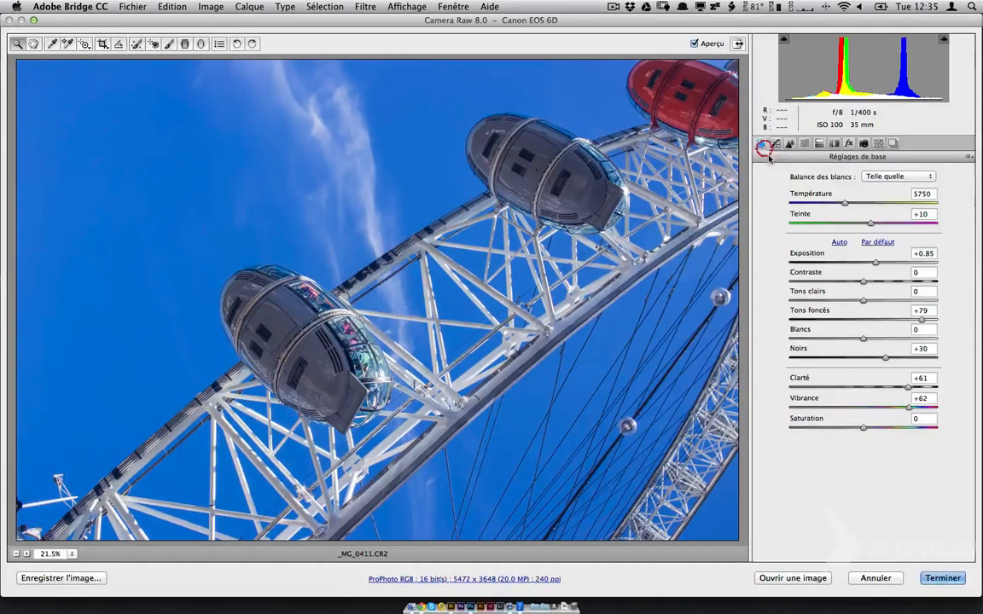
left_click(778, 146)
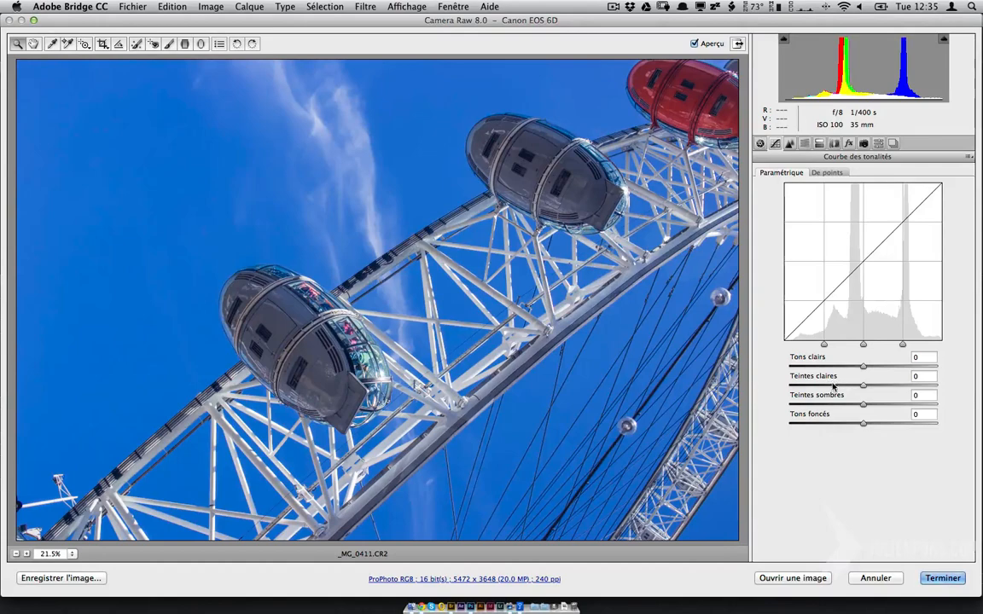
mouse_move(862, 385)
left_mouse_down()
mouse_move(822, 391)
mouse_move(922, 393)
mouse_move(860, 401)
mouse_move(871, 388)
mouse_move(899, 391)
mouse_move(832, 391)
mouse_move(878, 391)
mouse_move(864, 388)
mouse_move(870, 369)
mouse_move(913, 369)
mouse_move(880, 373)
mouse_move(811, 354)
mouse_move(968, 303)
mouse_move(865, 367)
left_mouse_up()
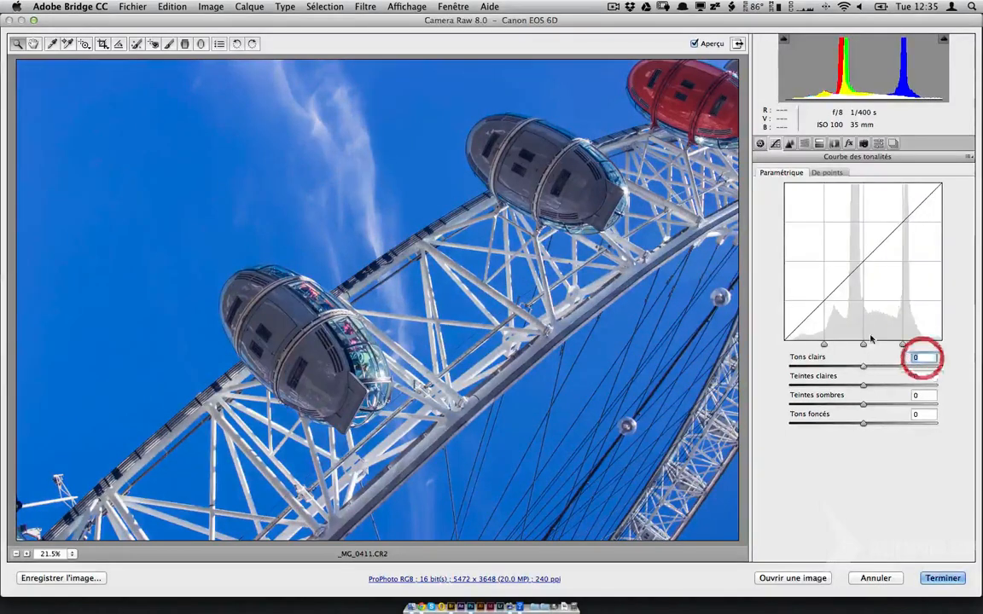
- Review the basic adjustments, the parametric tone curve, and the Détail sharpening and noise reduction settings
left_click(761, 143)
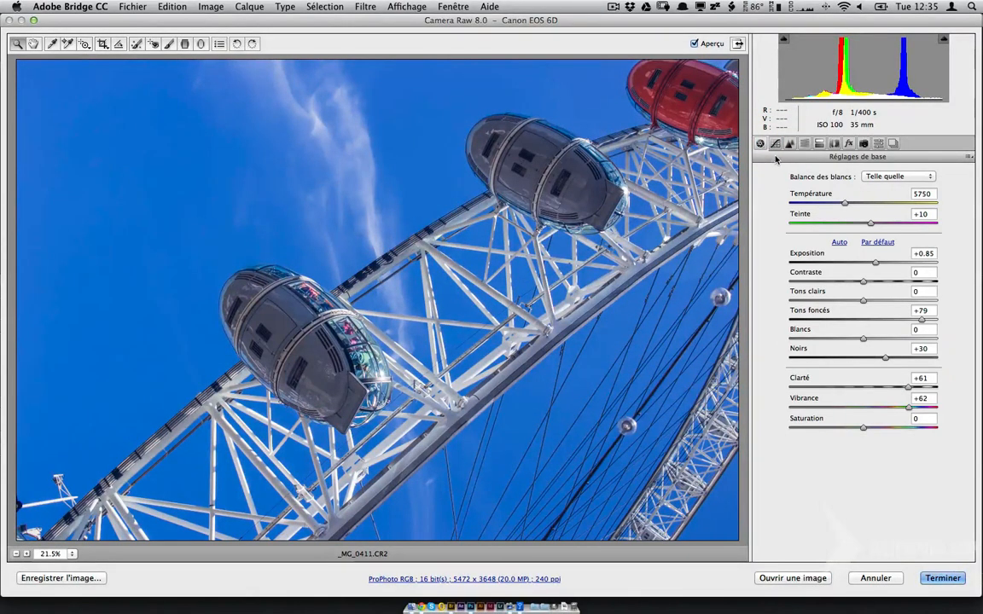
left_click(775, 144)
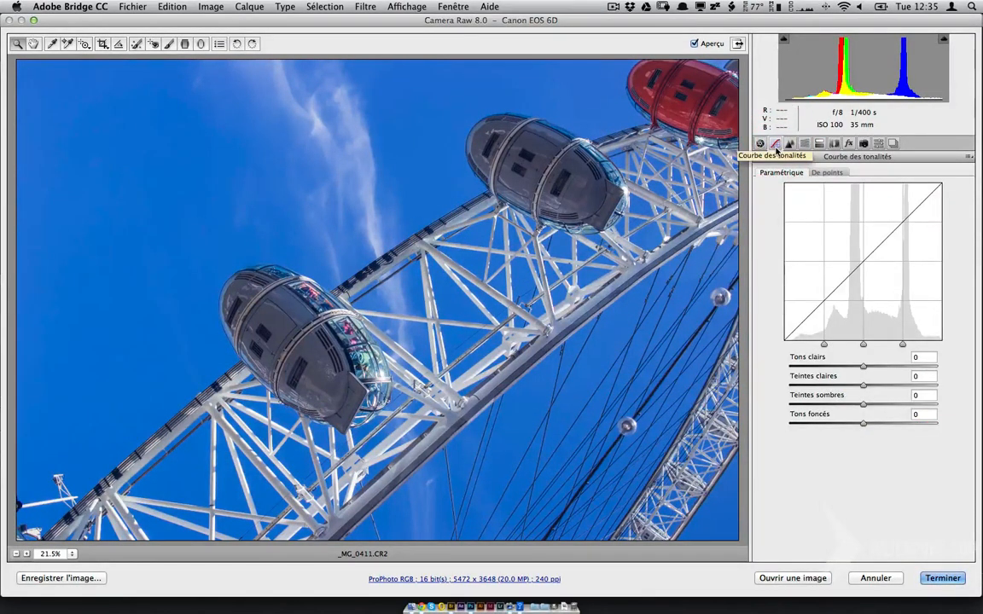
left_click(789, 143)
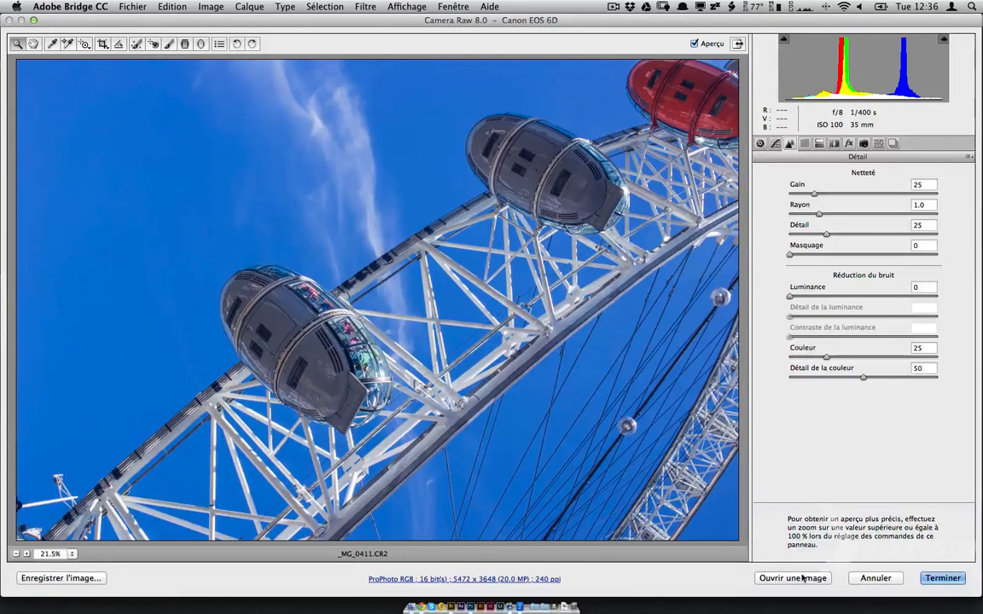
- Finish editing _MG_0411.CR2, keeping its adjustments, and select the glass tower photo _MG_0904.CR2 in Bridge
left_click(943, 578)
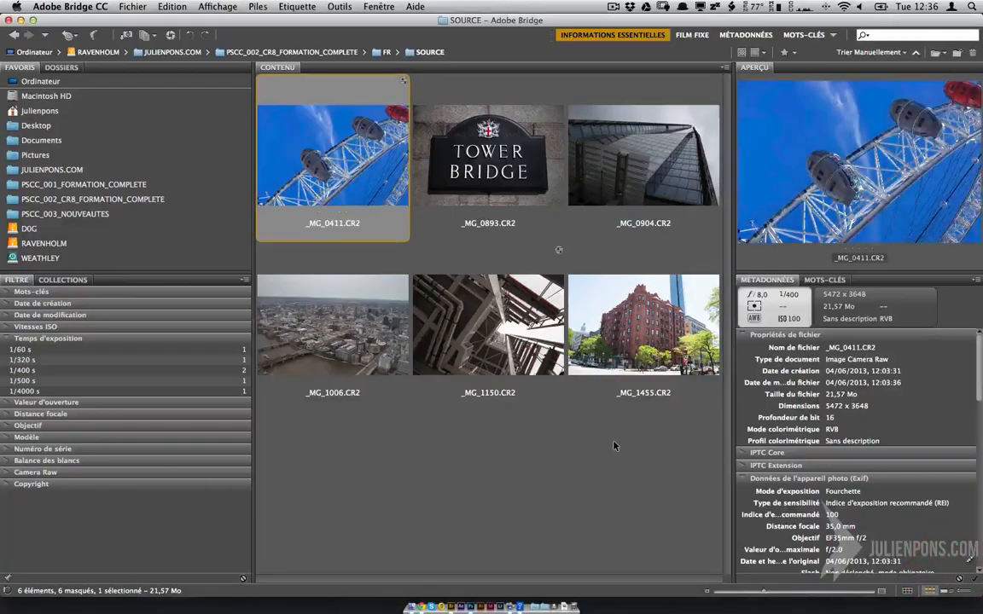
left_click(612, 440)
left_click(431, 294)
left_click(662, 142)
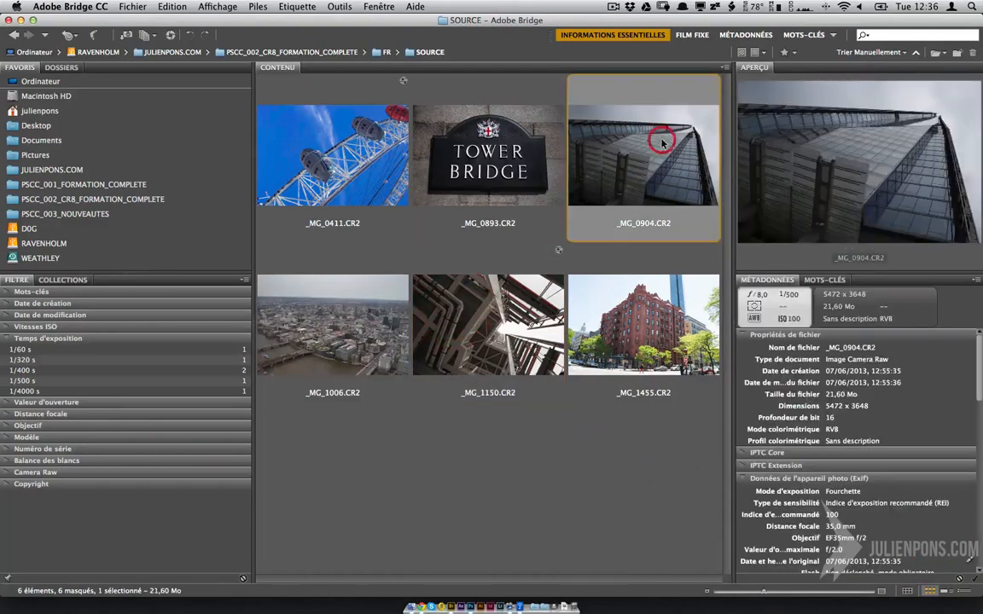
- Select the steel structure photo _MG_1150.CR2
left_click(467, 282)
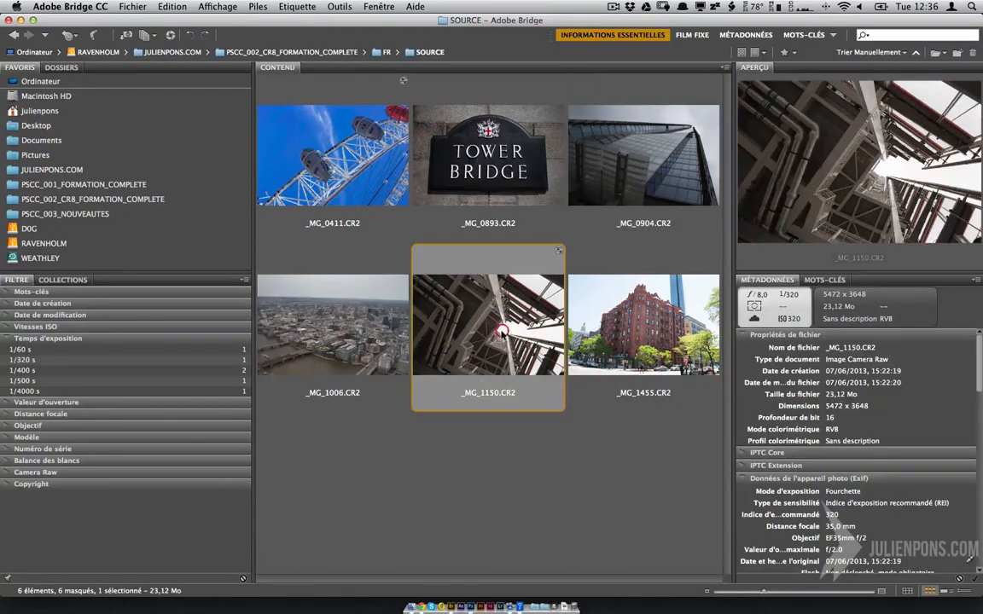
left_click(307, 309)
left_click(448, 311)
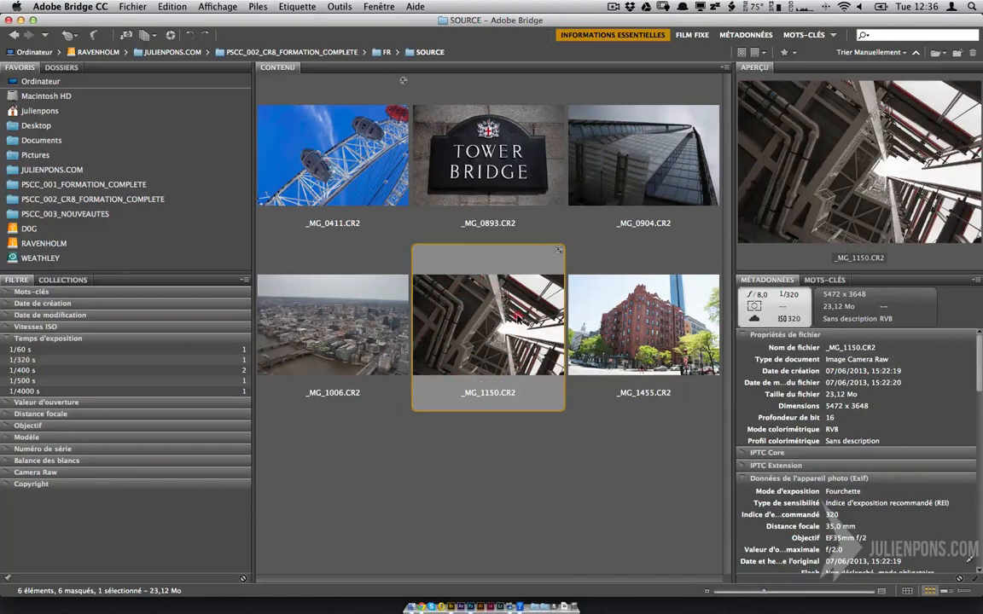
double_click(516, 316)
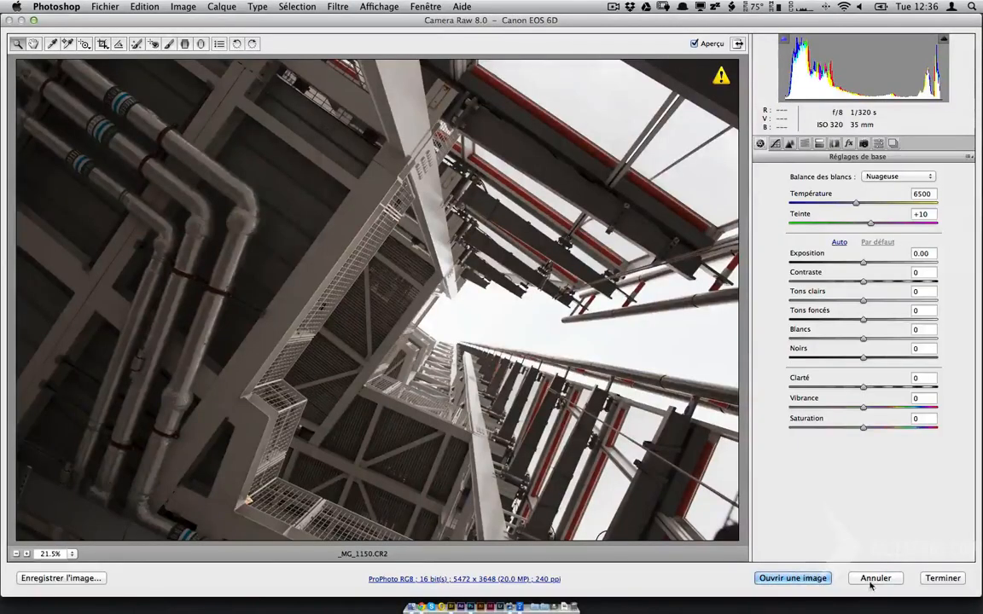
left_click(871, 582)
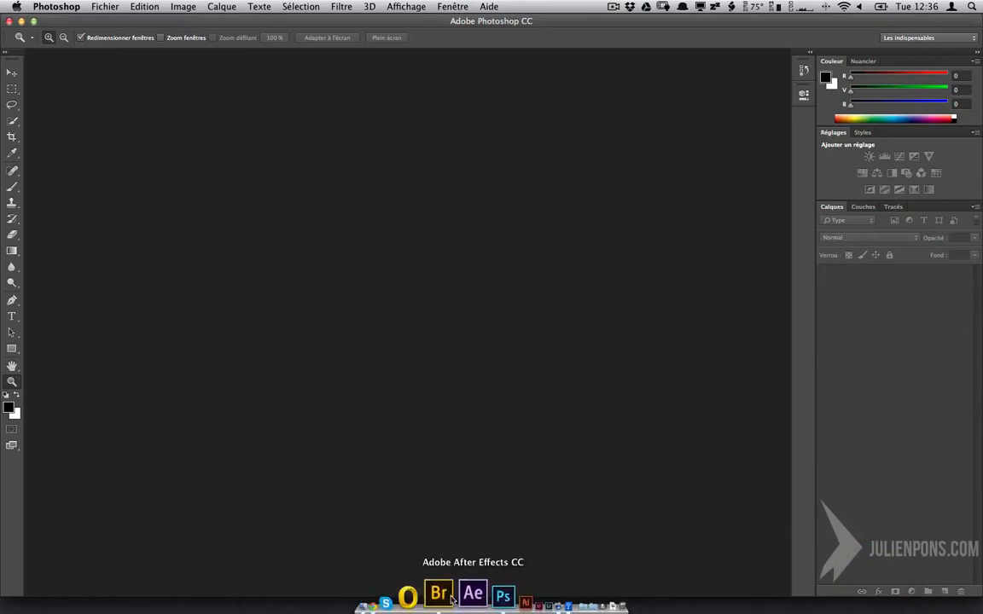
left_click(440, 596)
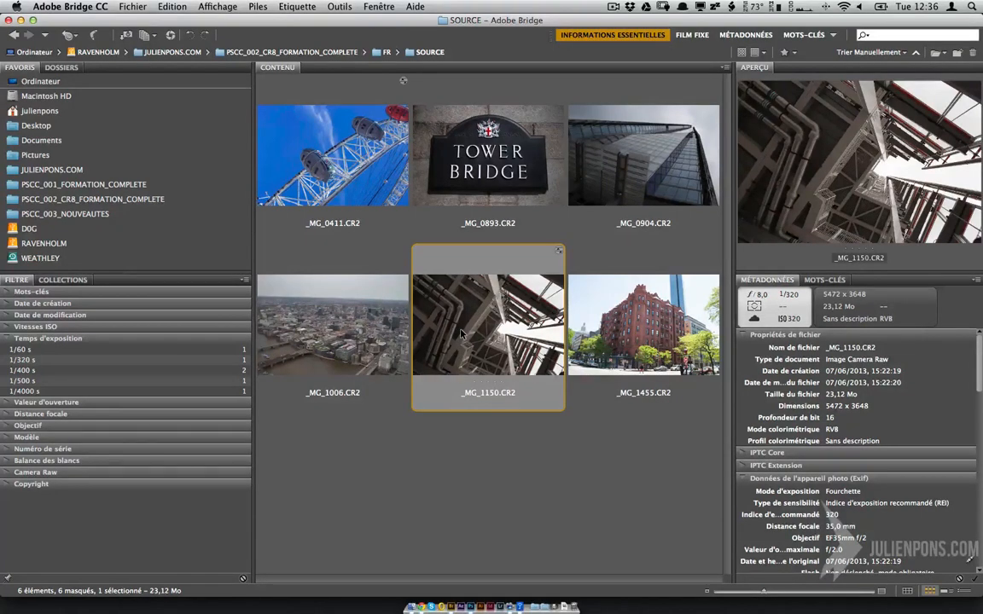
left_click(79, 6)
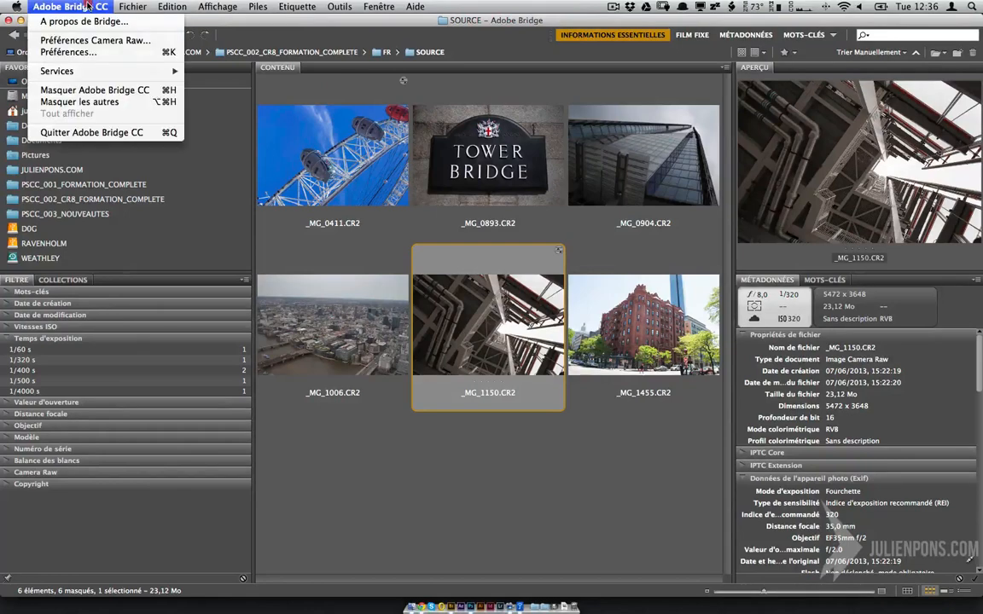
left_click(85, 40)
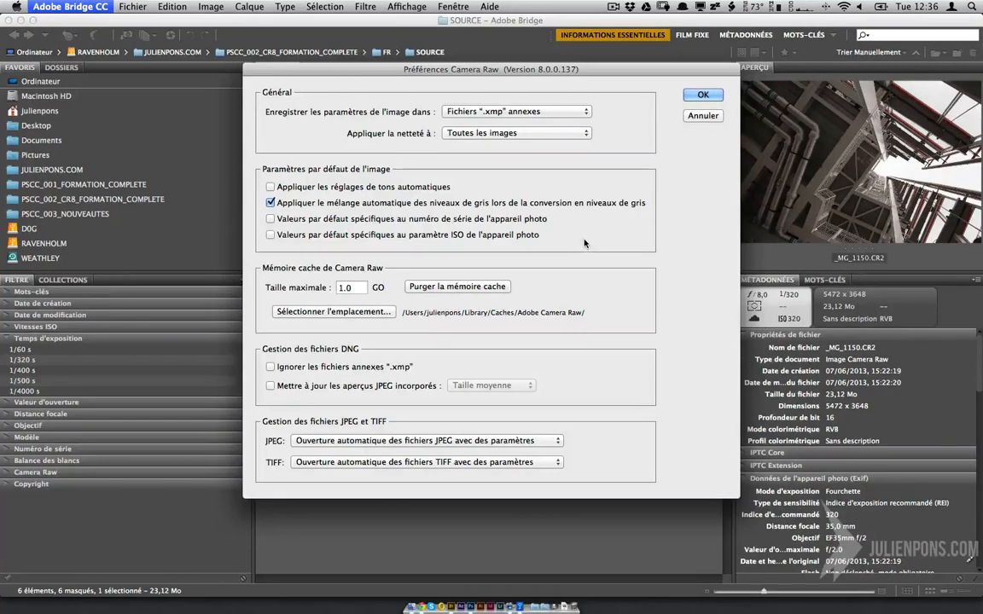
left_click(702, 115)
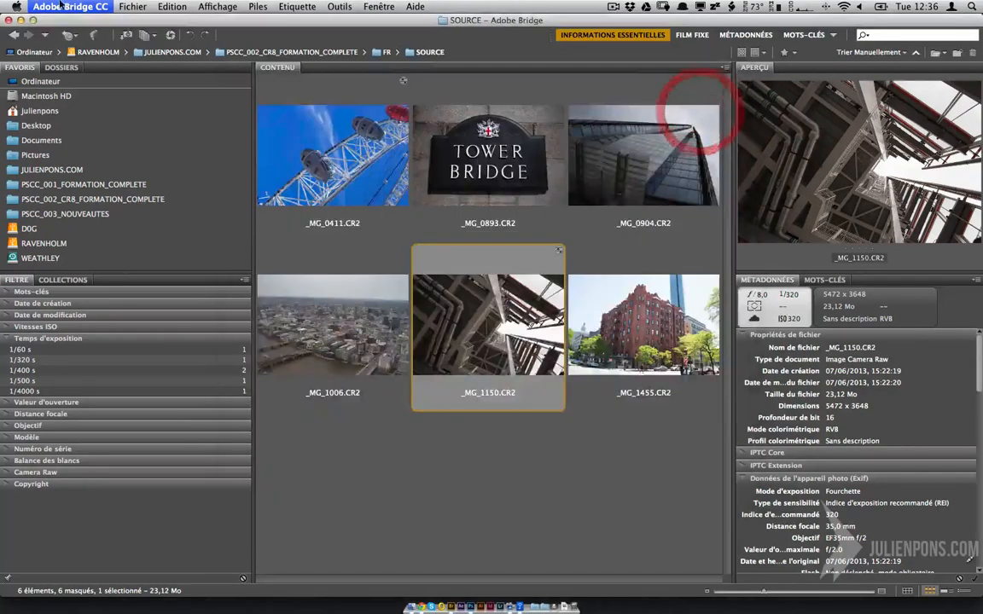
- Enable the Bridge preference "Double-clic pour modifier les paramètres Camera Raw dans Bridge"
left_click(70, 7)
left_click(68, 54)
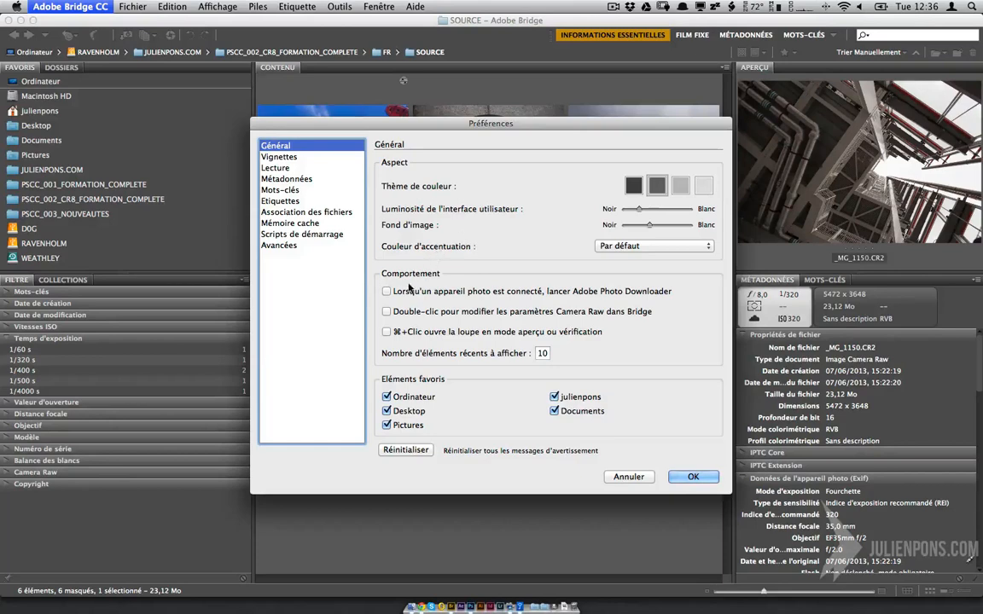
left_click(387, 312)
left_click(705, 474)
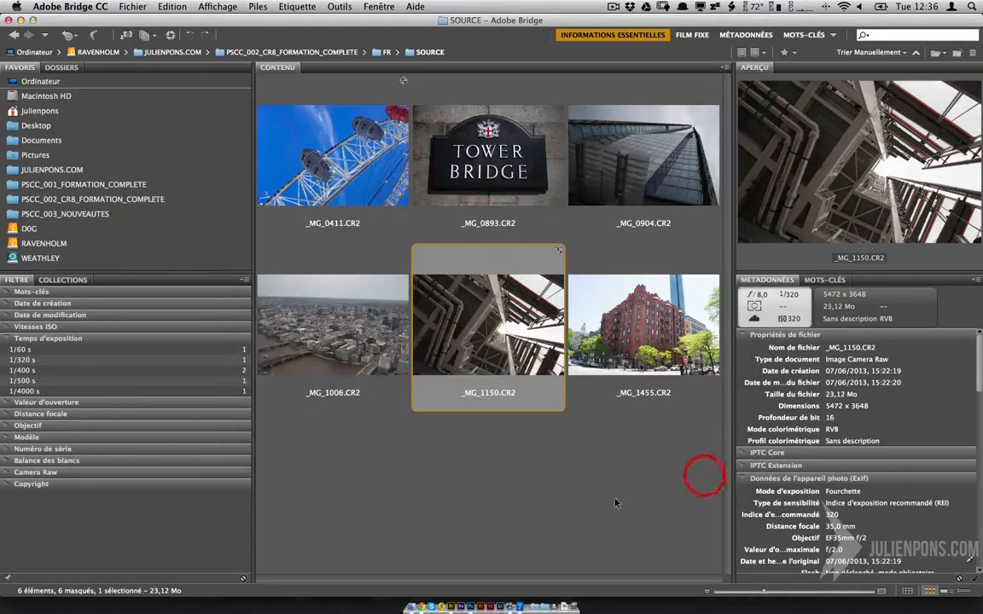
- Open _MG_1150.CR2 in Camera Raw hosted by Bridge
double_click(498, 308)
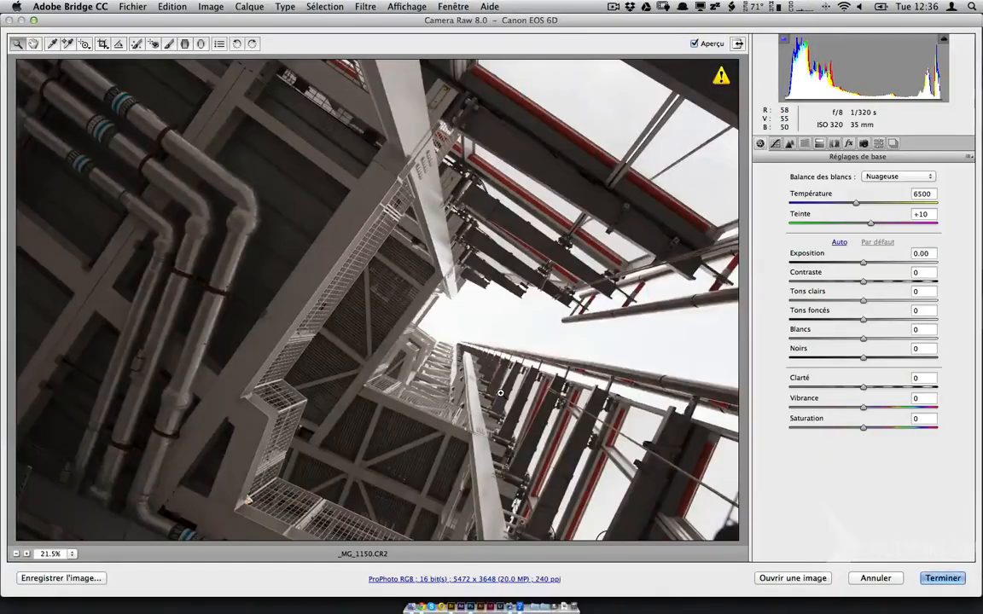
left_click(88, 7)
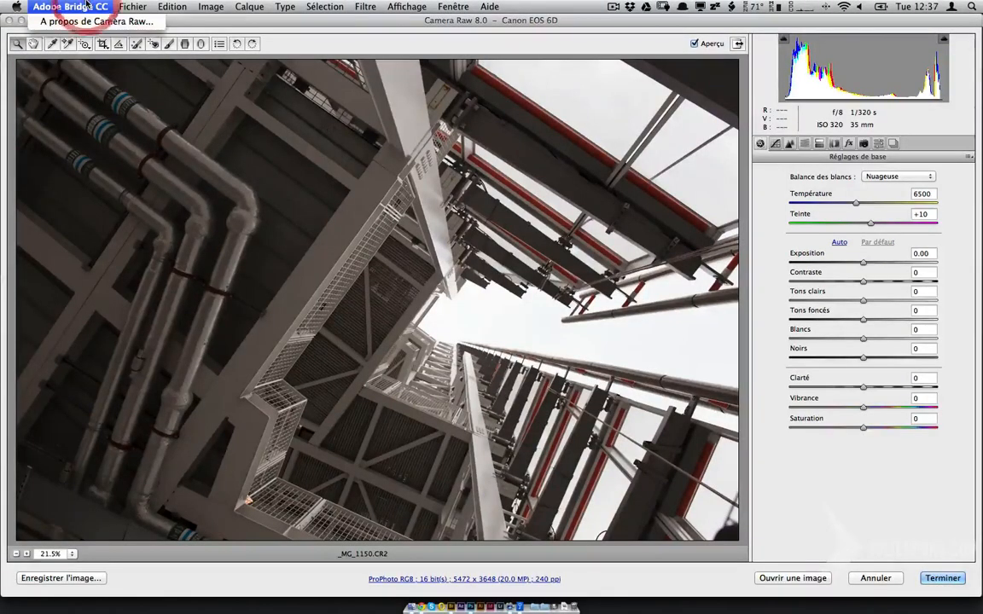
left_click(293, 25)
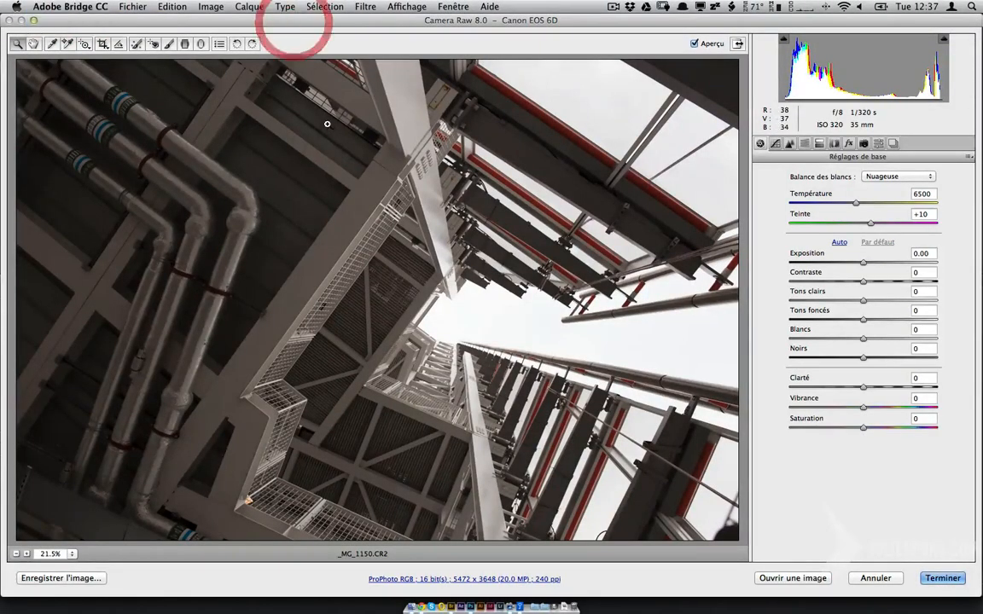
- Lighten the dark areas between the pipes by setting Noirs to +100 and Tons foncés to +88
left_click(789, 143)
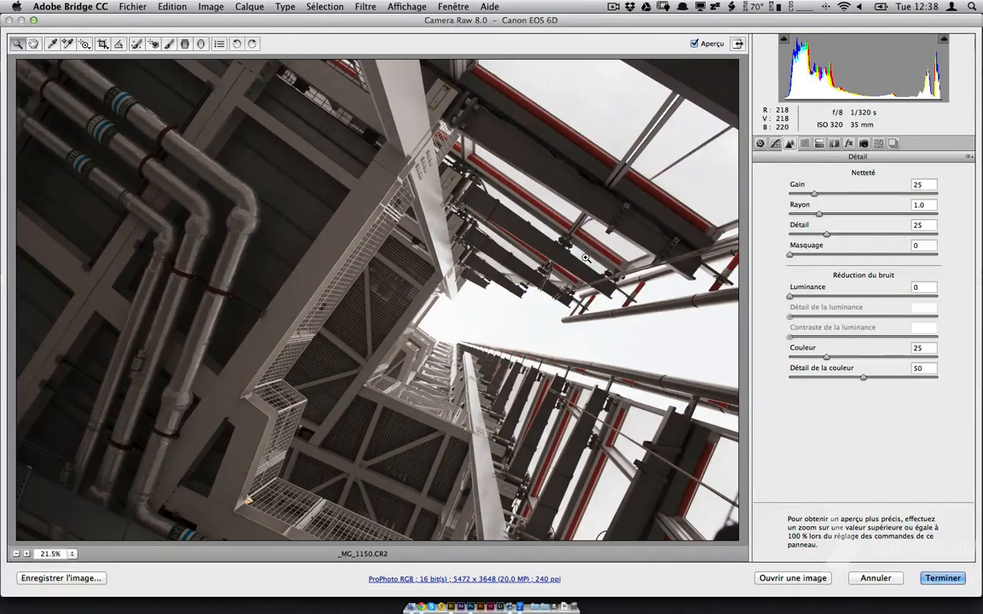
left_click_drag(62, 94, 210, 215)
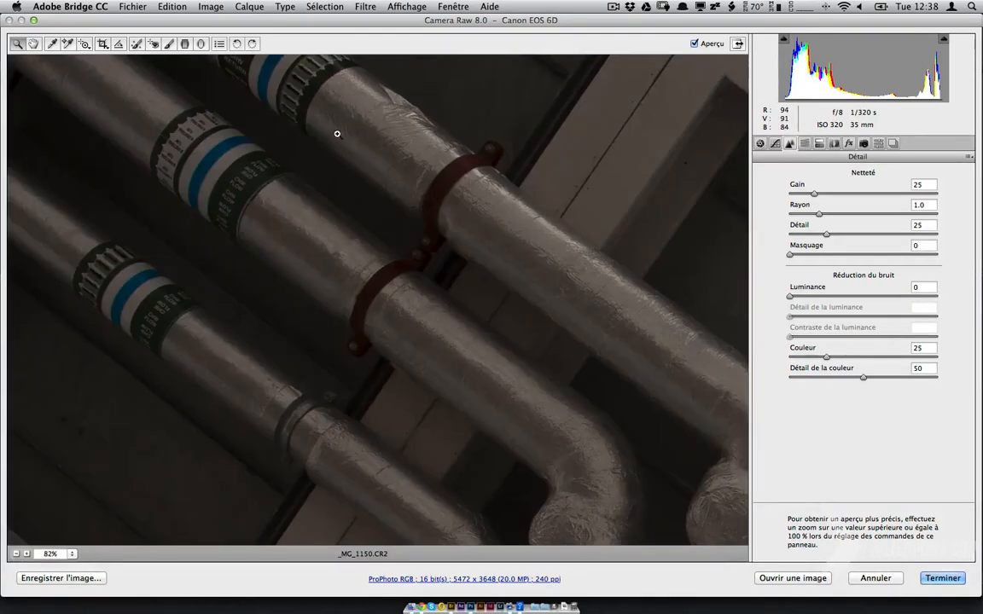
left_click_drag(304, 150, 424, 253)
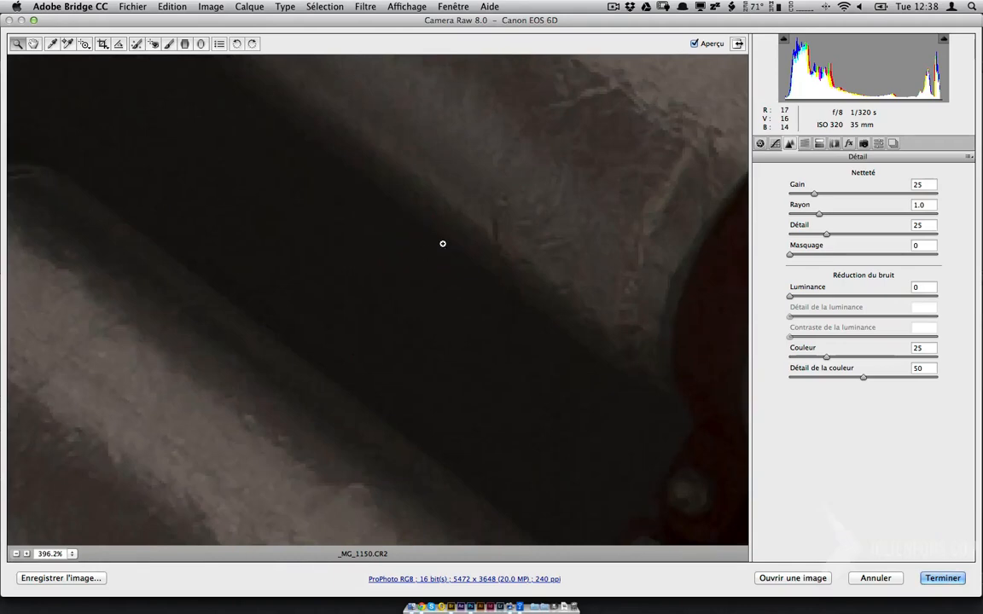
left_click(760, 143)
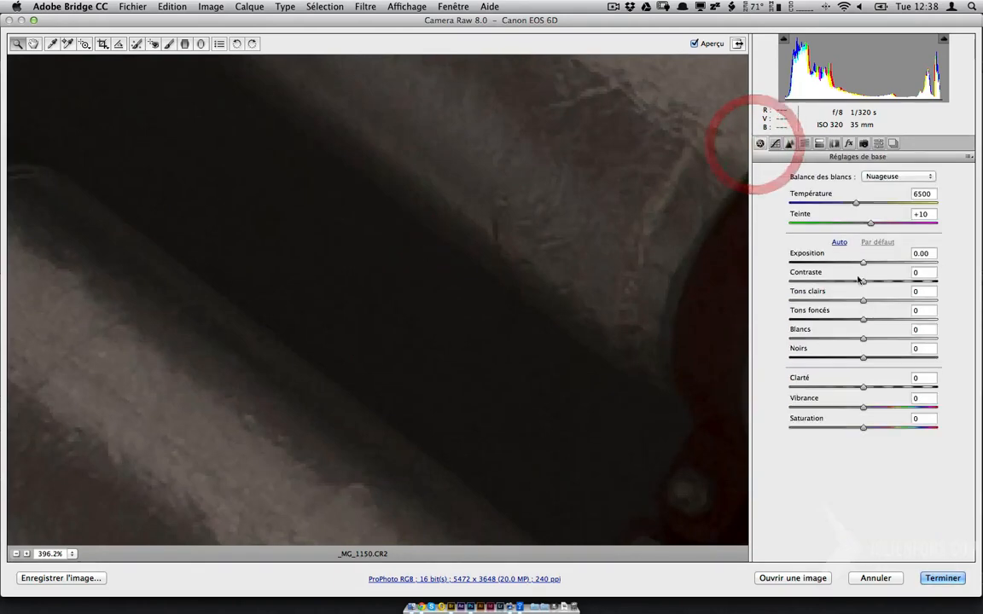
left_click_drag(863, 357, 948, 362)
left_click_drag(867, 321, 928, 320)
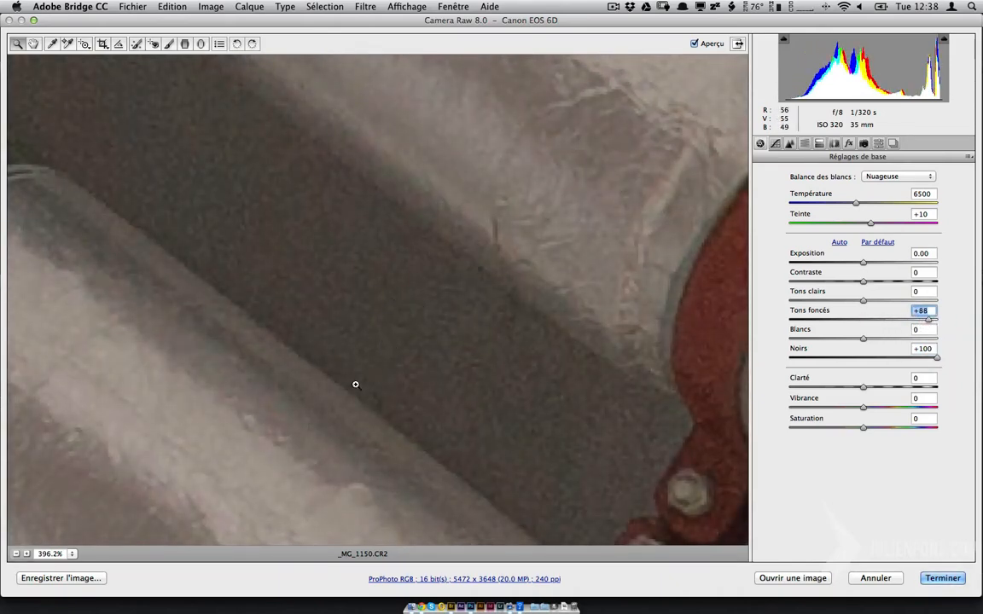
- Examine the noise at 100% from the pipes across to the red beams, and inspect a red beam at 400%
left_click(70, 554)
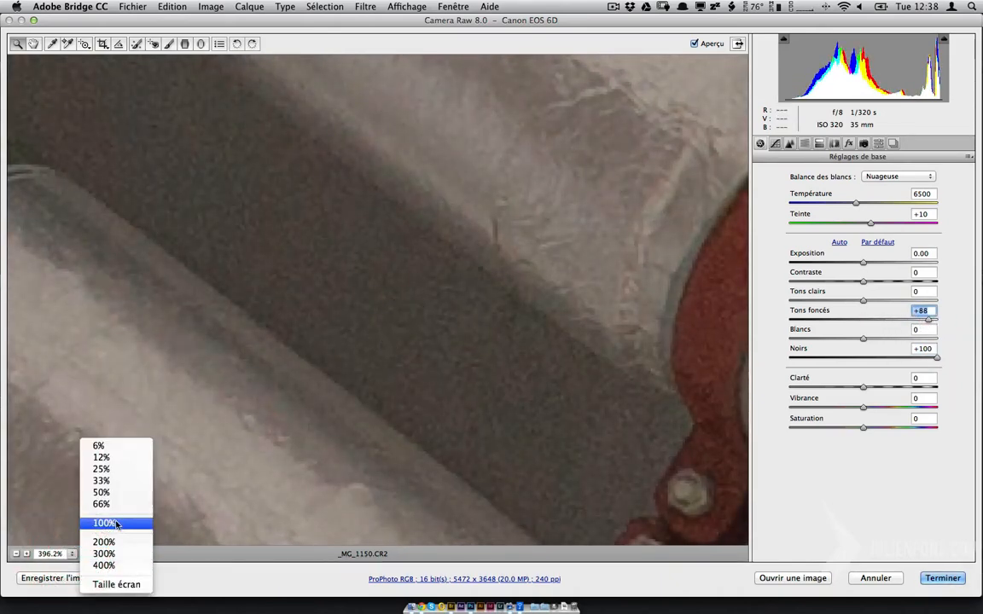
left_click(106, 523)
key("space")
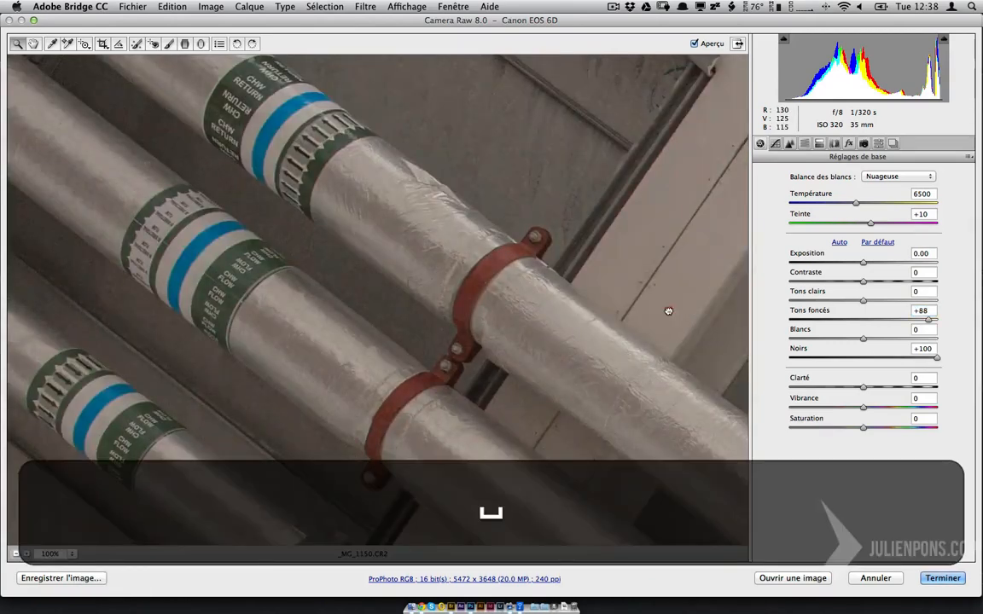
left_click_drag(602, 280, 3, 140)
left_click_drag(688, 329, 143, 210)
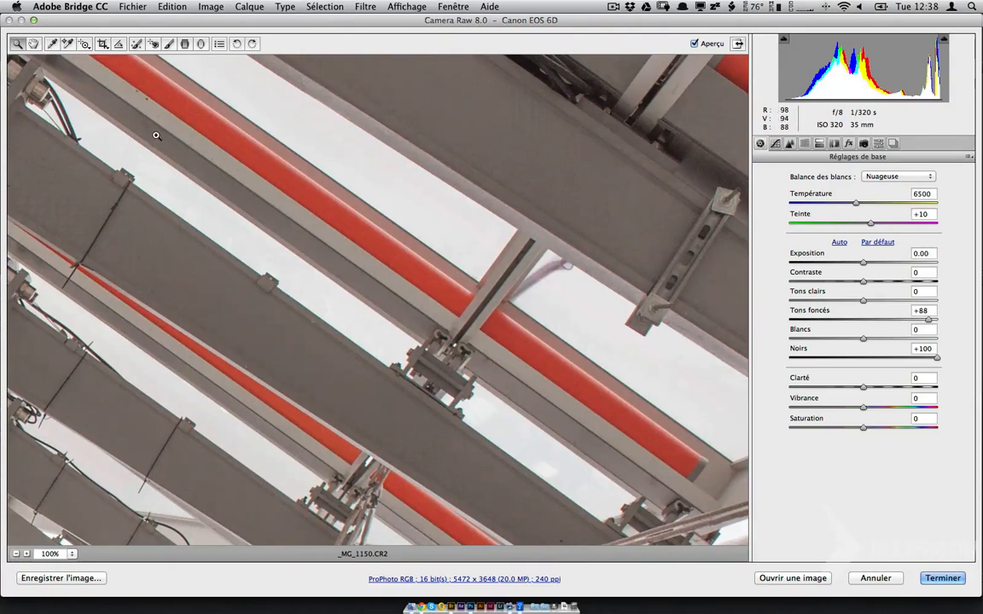
left_click_drag(143, 113, 493, 433)
left_click(456, 294)
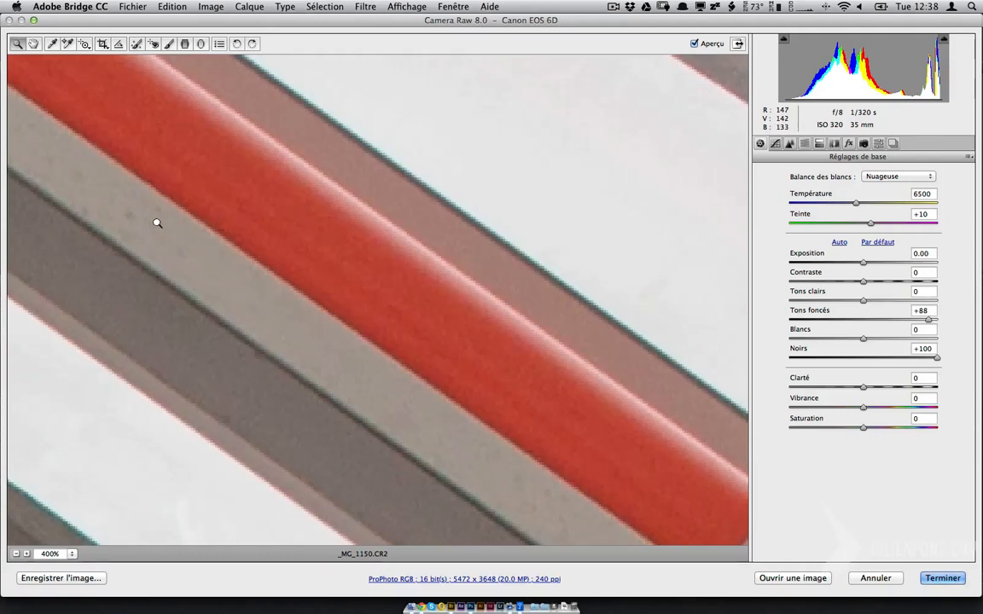
- Inspect the noise in the dark areas around the labelled pipes at high and reduced magnifications
left_click(73, 554)
left_click(125, 457)
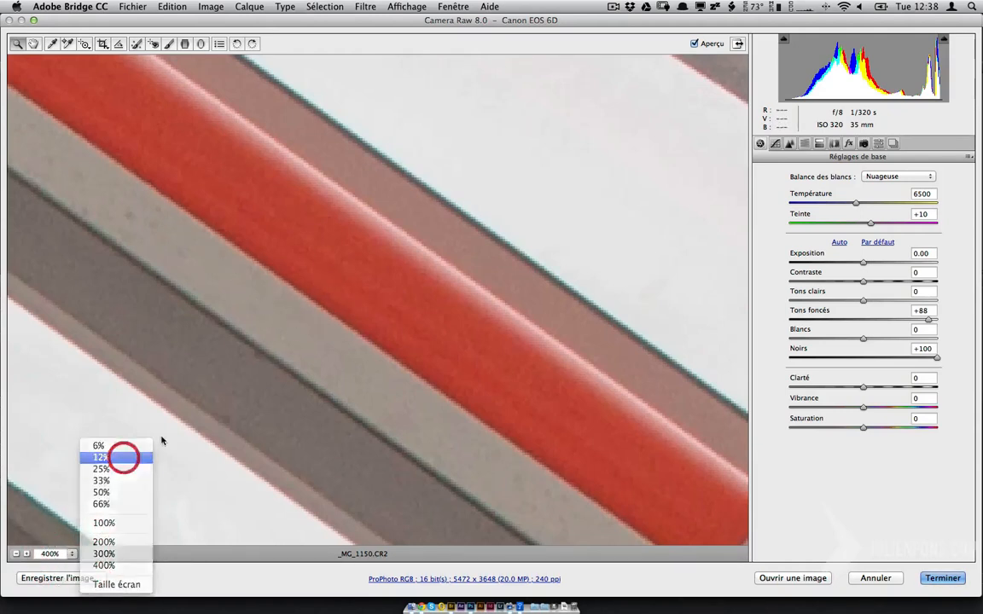
left_click_drag(189, 194, 215, 219)
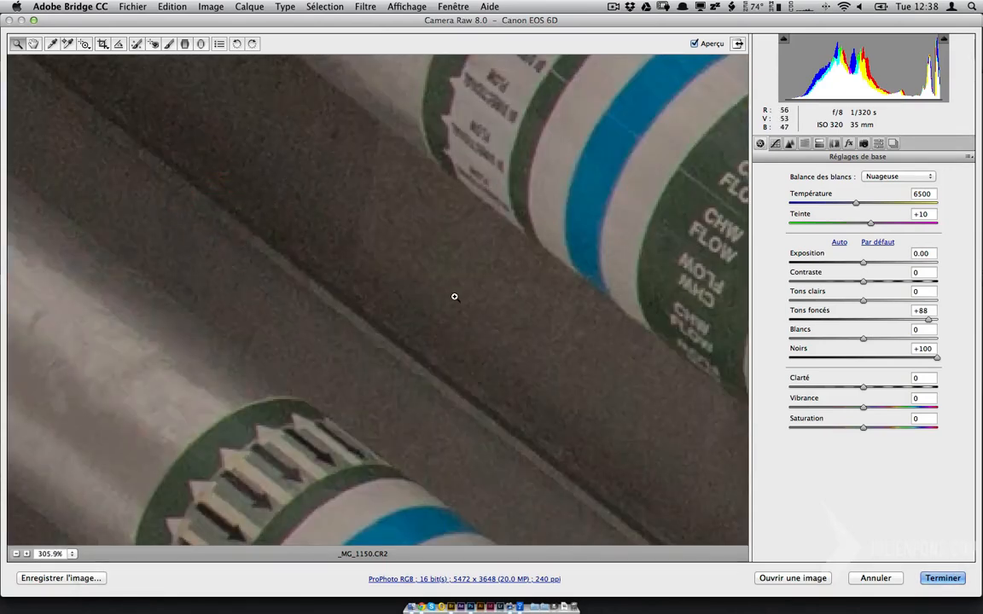
left_click(535, 286, "alt")
left_click(535, 286, "alt")
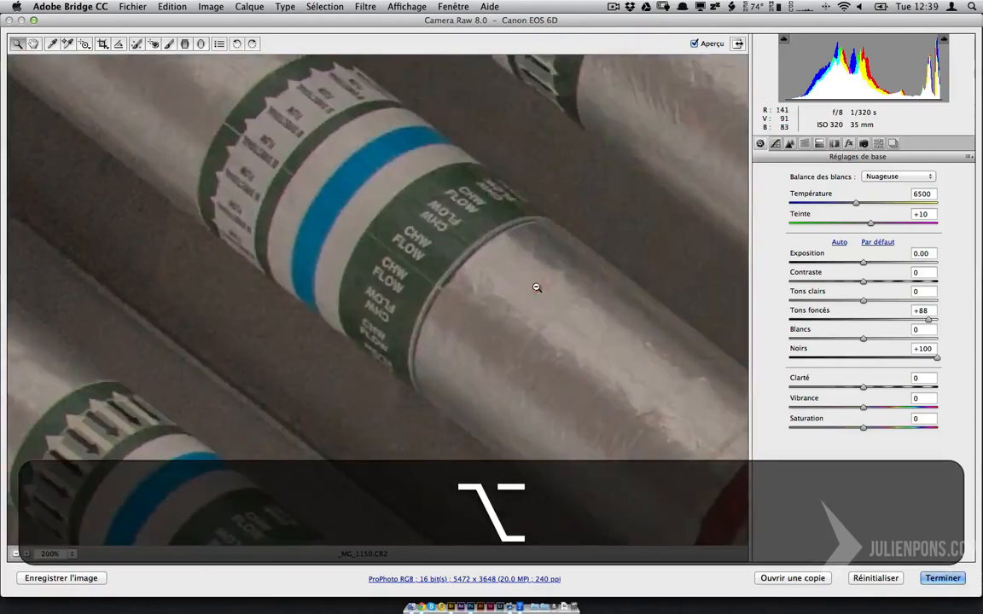
left_click(536, 288, "alt")
left_click(535, 286, "alt")
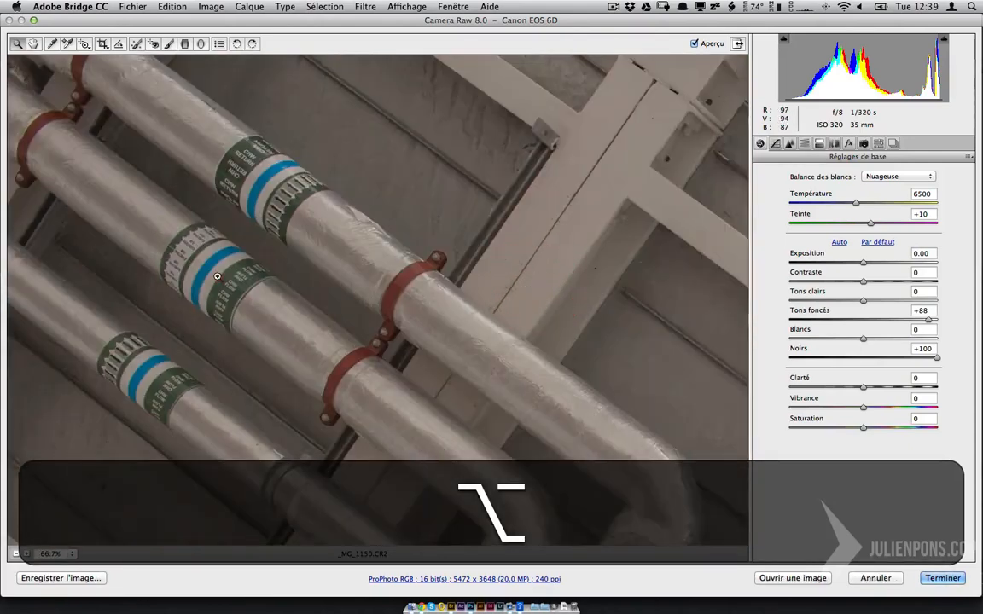
left_click_drag(196, 249, 340, 367)
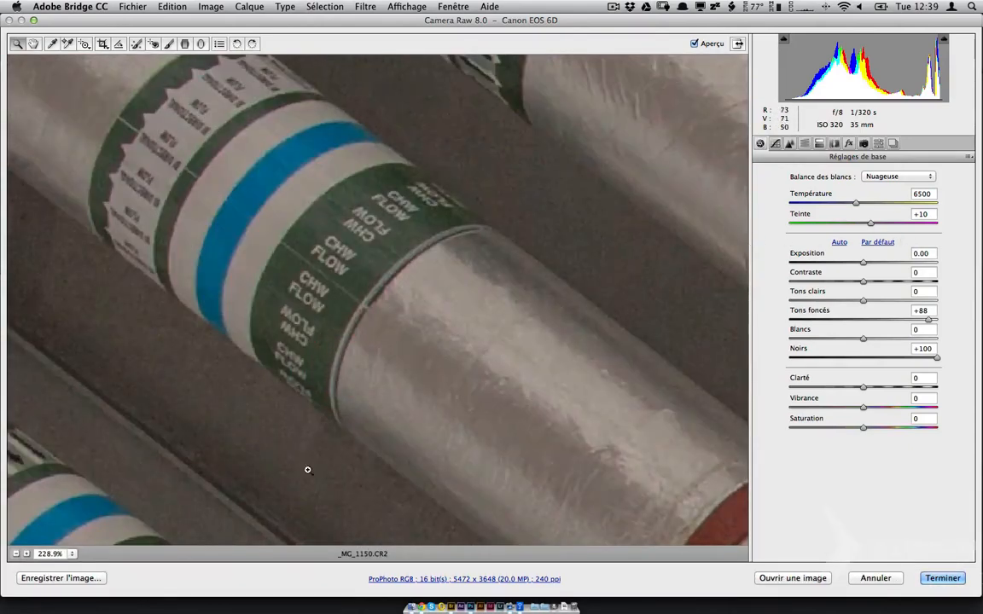
- Compare how visible the noise is with the photo displayed at 100%, 25% and 12%, ending at 25%
left_click(51, 557)
left_click(129, 522)
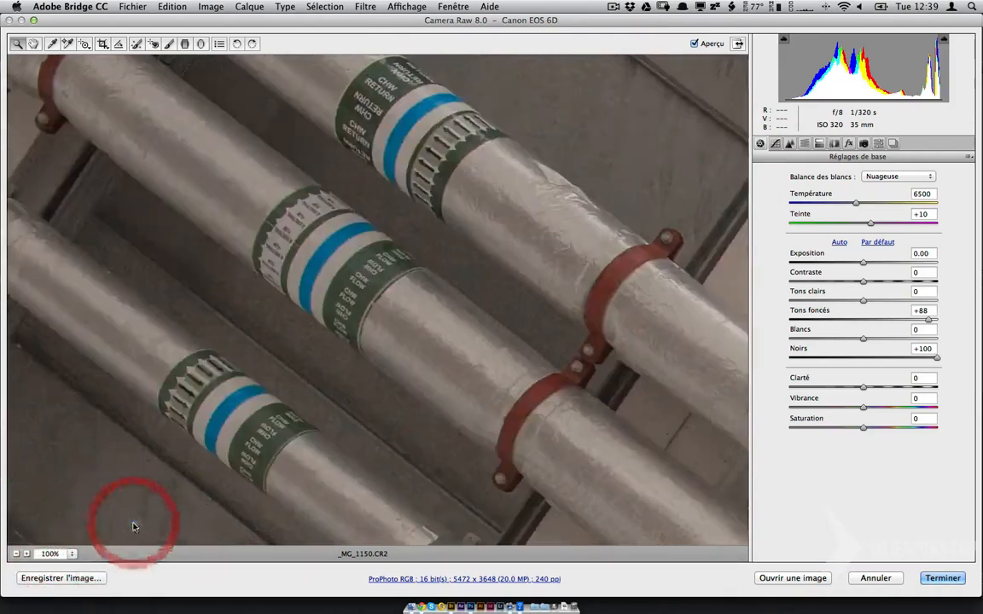
left_click(73, 553)
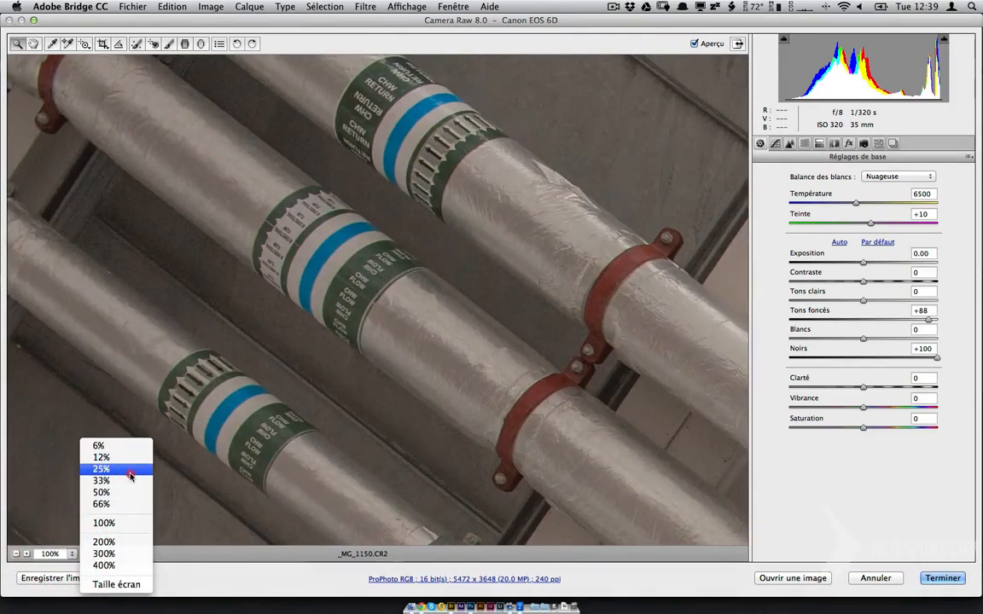
left_click(124, 469)
left_click(52, 553)
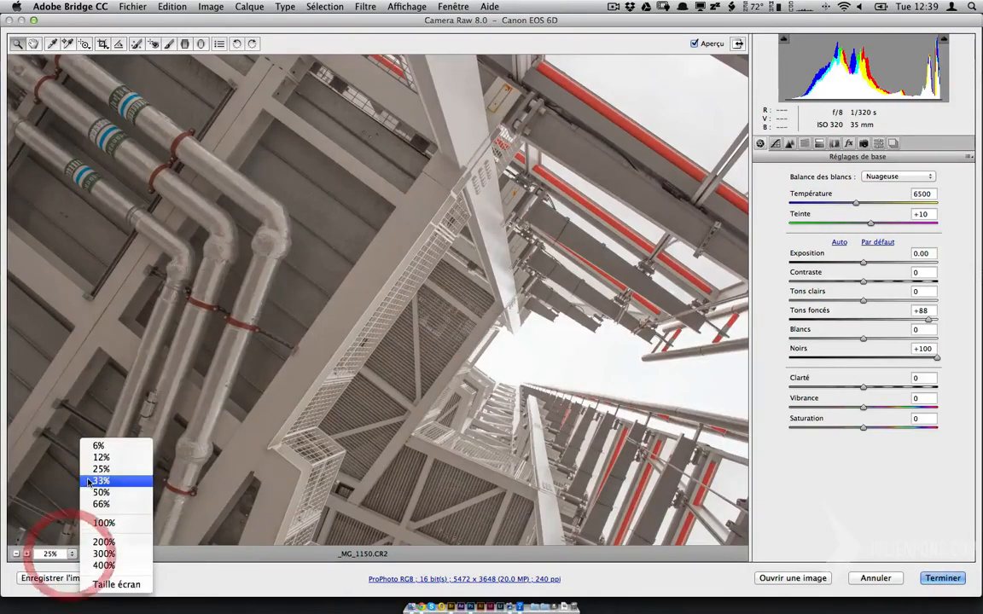
left_click(115, 457)
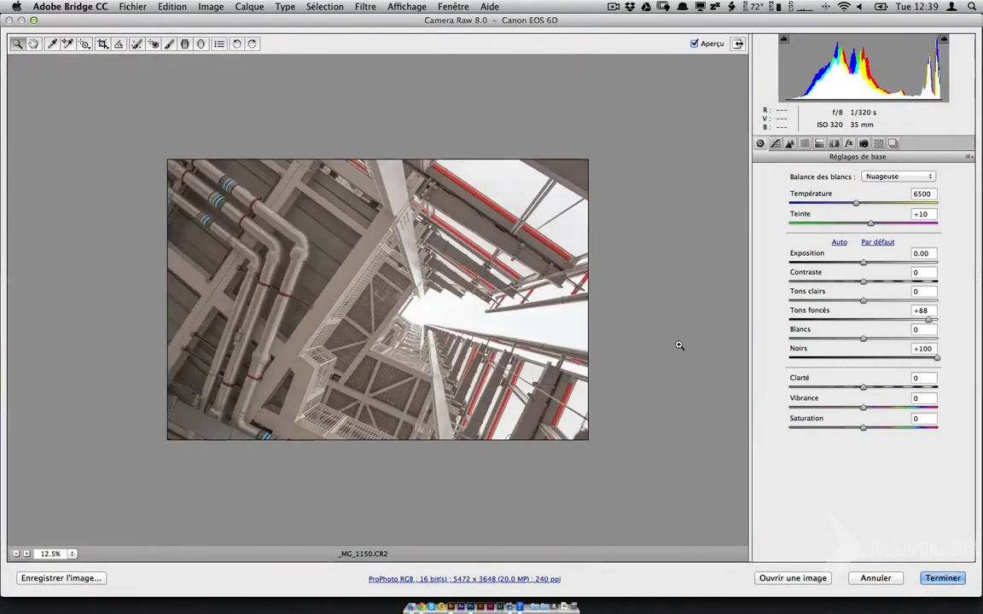
left_click(399, 248)
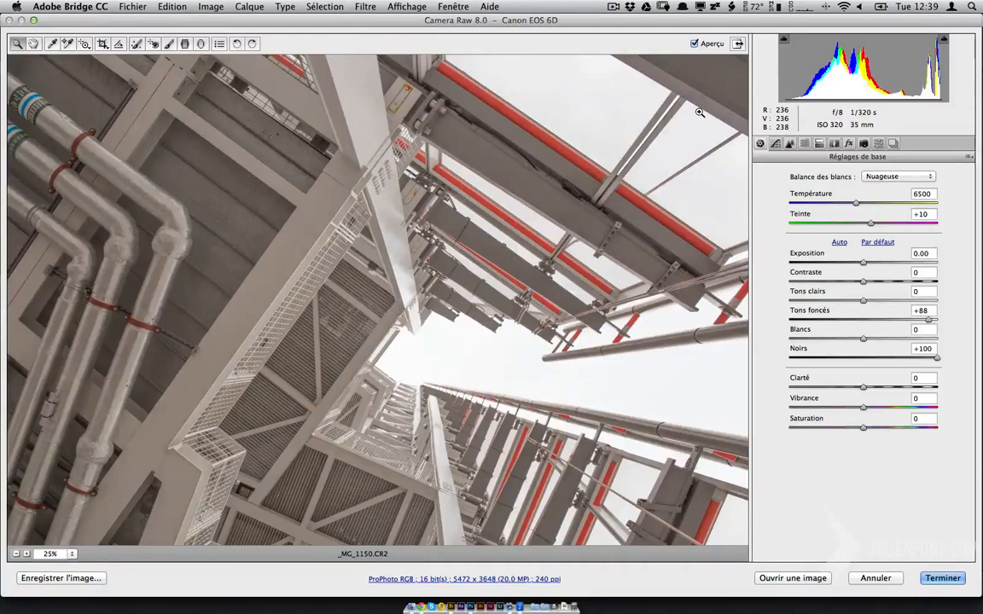
- Open the Détail settings and magnify the dark area beside the labelled pipes to about 392%
left_click(789, 143)
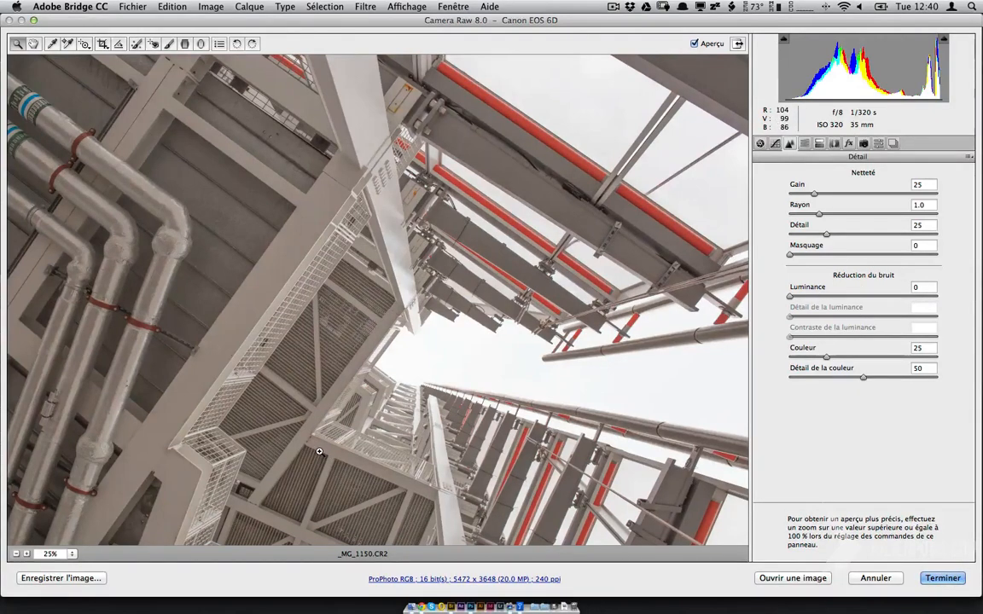
left_click(82, 317)
key("space")
left_click_drag(294, 230, 601, 353)
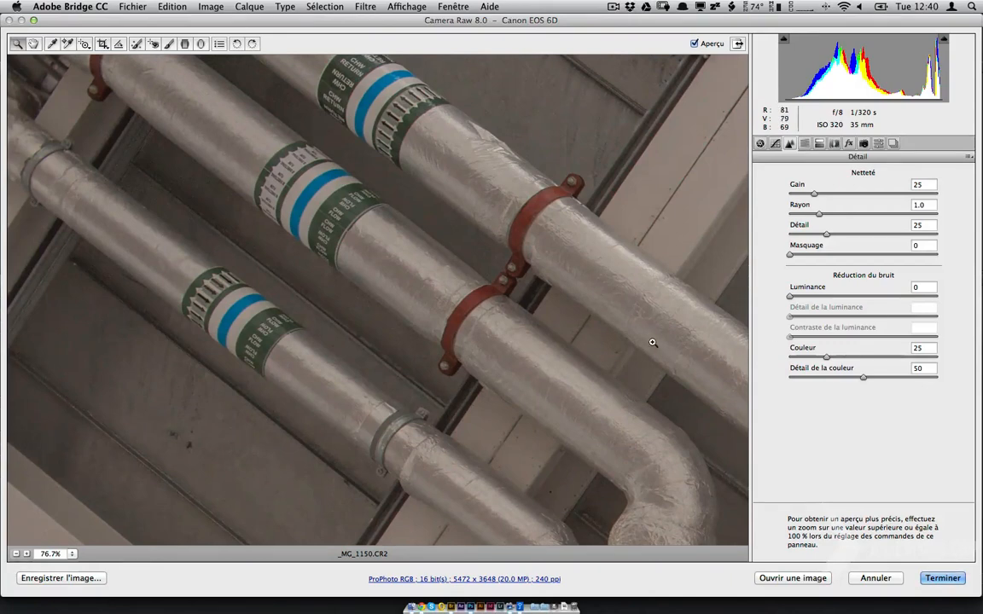
left_click_drag(225, 245, 341, 336)
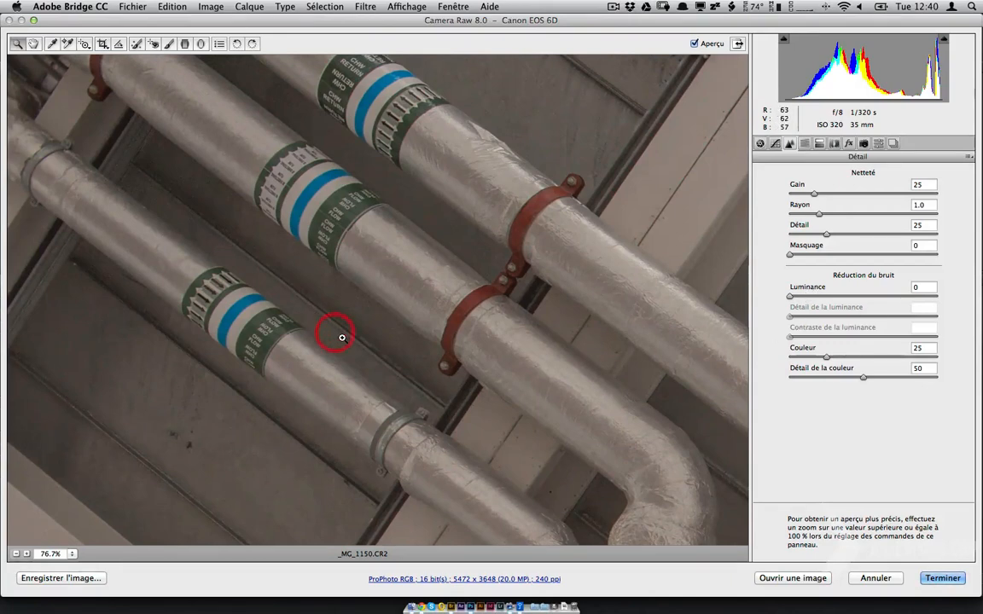
- Compare the noise around the CHW FLOW labels with Luminance noise reduction at 0 and at 100
left_click_drag(799, 298, 933, 298)
left_click(917, 299)
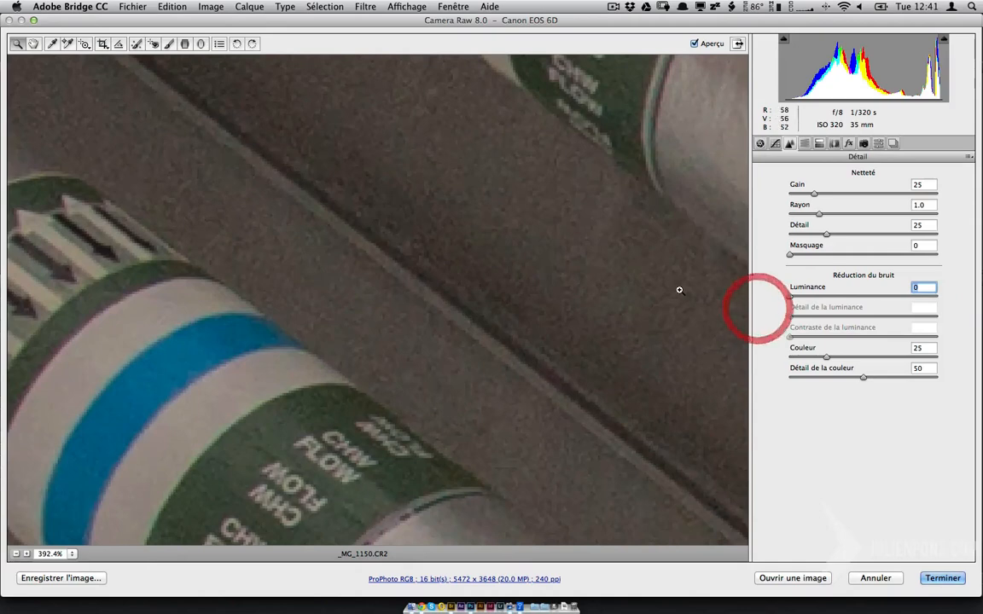
key("space")
left_click_drag(614, 167, 406, 329)
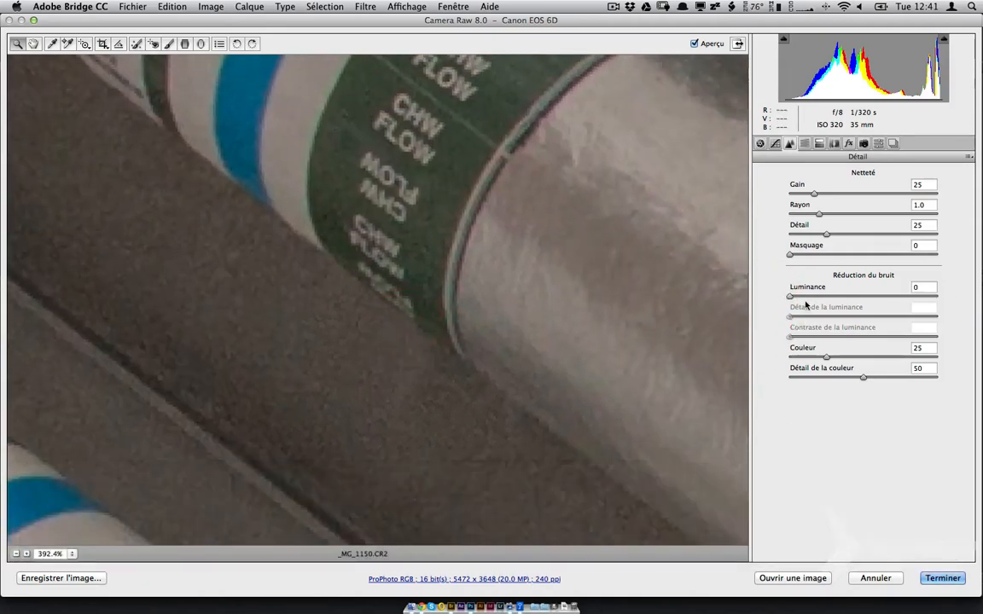
left_click_drag(789, 297, 768, 303)
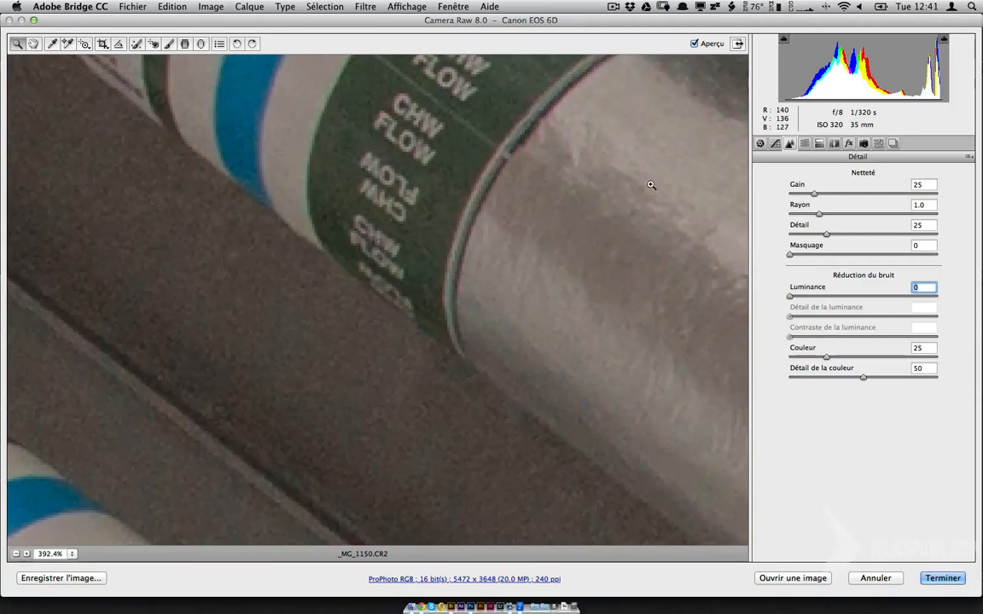
left_click_drag(816, 300, 962, 304)
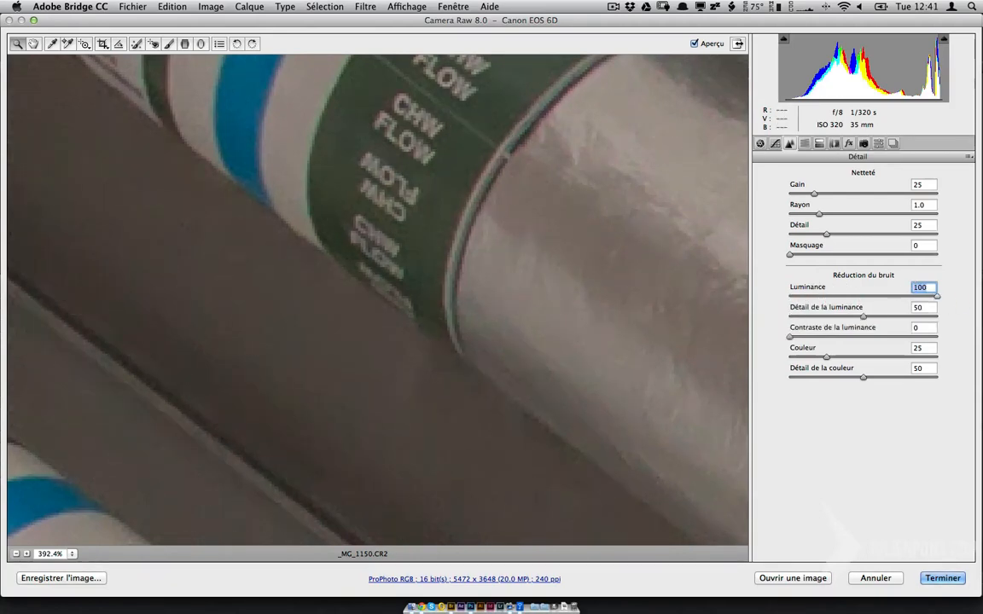
- Examine the pipe surfaces close up, and compare Luminance noise reduction at 0 and 100 with the photo displayed at 100%
key("space")
left_click_drag(546, 189, 245, 448)
left_click_drag(481, 331, 726, 39)
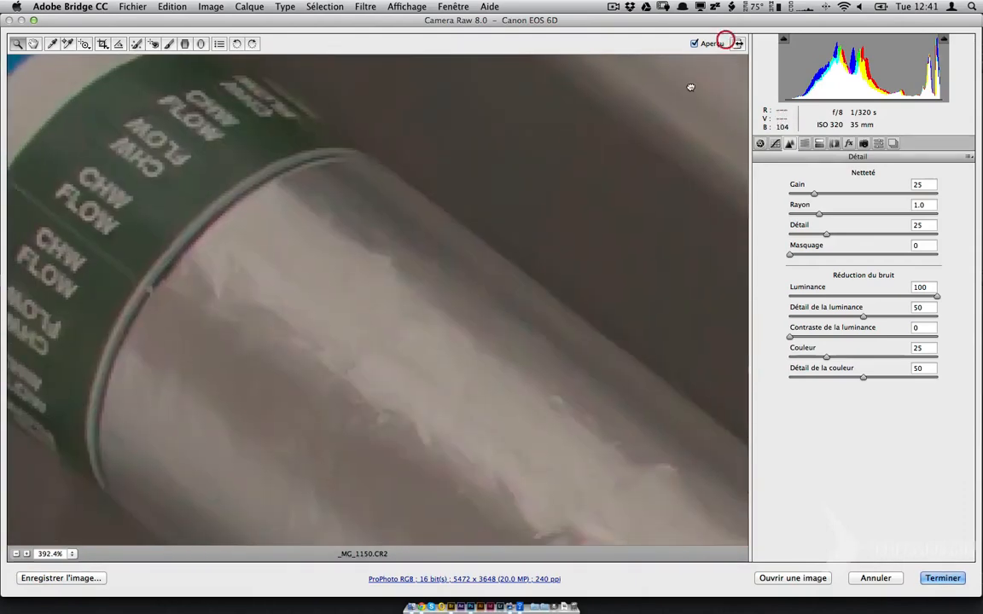
left_click(473, 276, "alt")
left_click(472, 274, "alt")
left_click(471, 275, "alt")
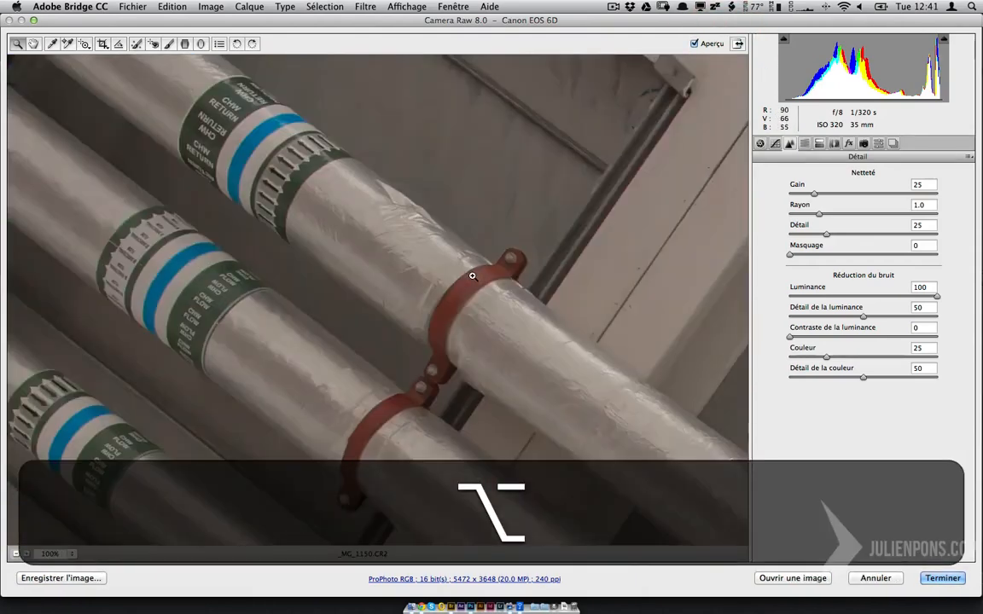
key("space")
left_click_drag(305, 254, 549, 235)
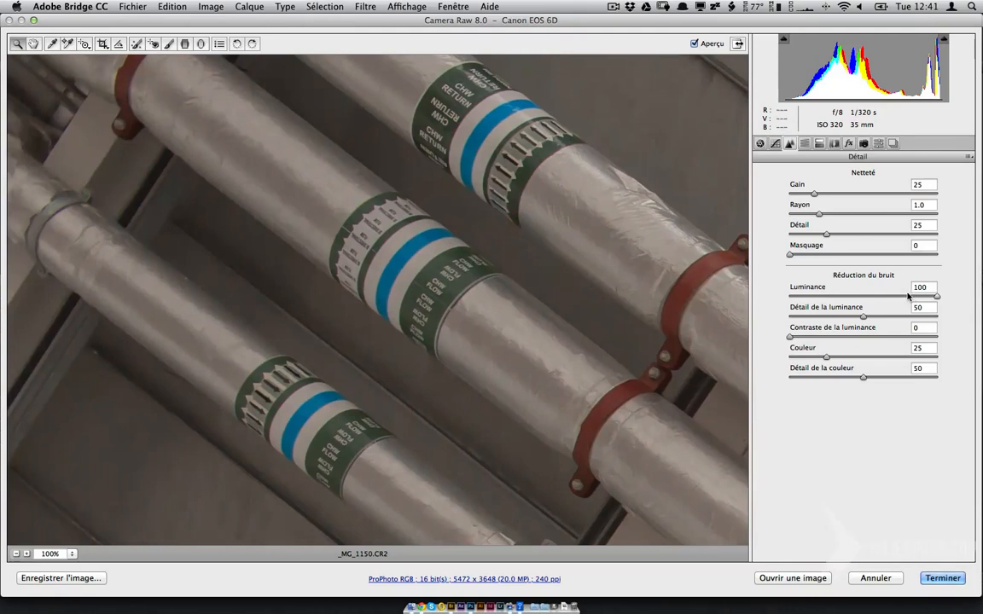
left_click_drag(726, 299, 727, 299)
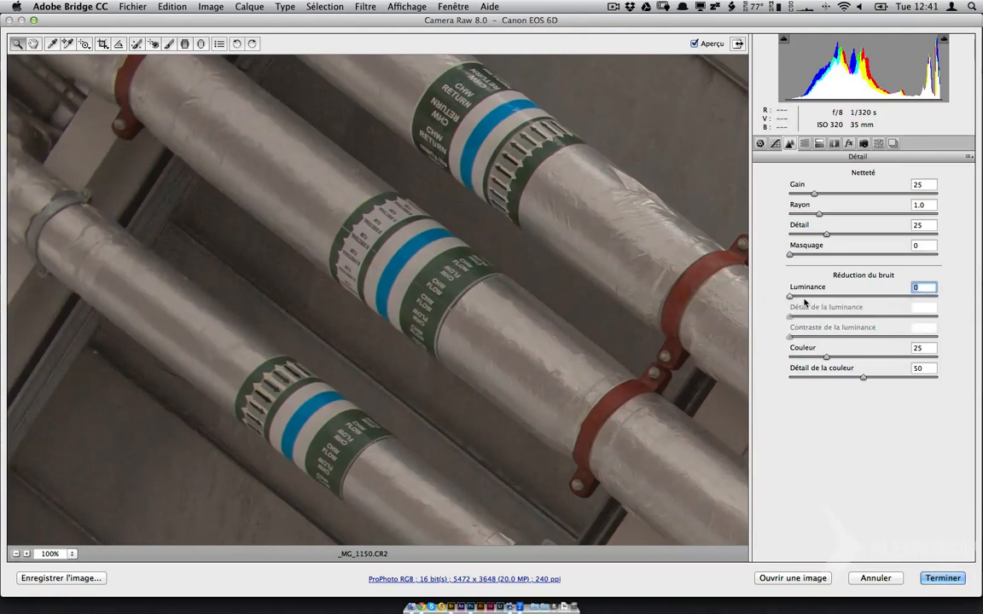
left_click_drag(806, 297, 937, 296)
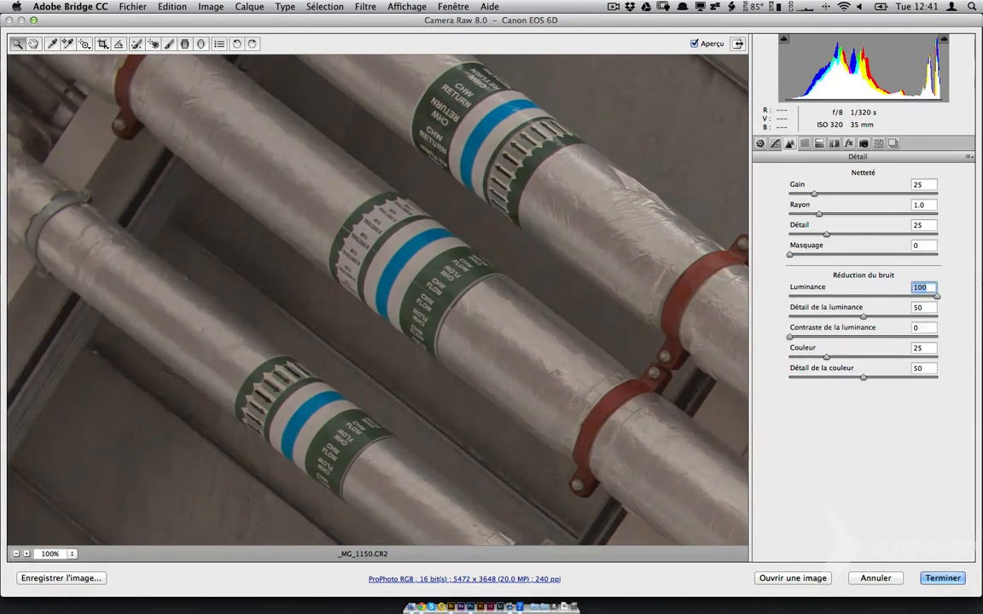
- Set Luminance to 40 and Détail de la luminance to 59, and inspect the foil-wrapped pipe at 400%
left_click(849, 297)
mouse_move(864, 317)
left_mouse_down()
mouse_move(891, 317)
mouse_move(877, 317)
left_mouse_up()
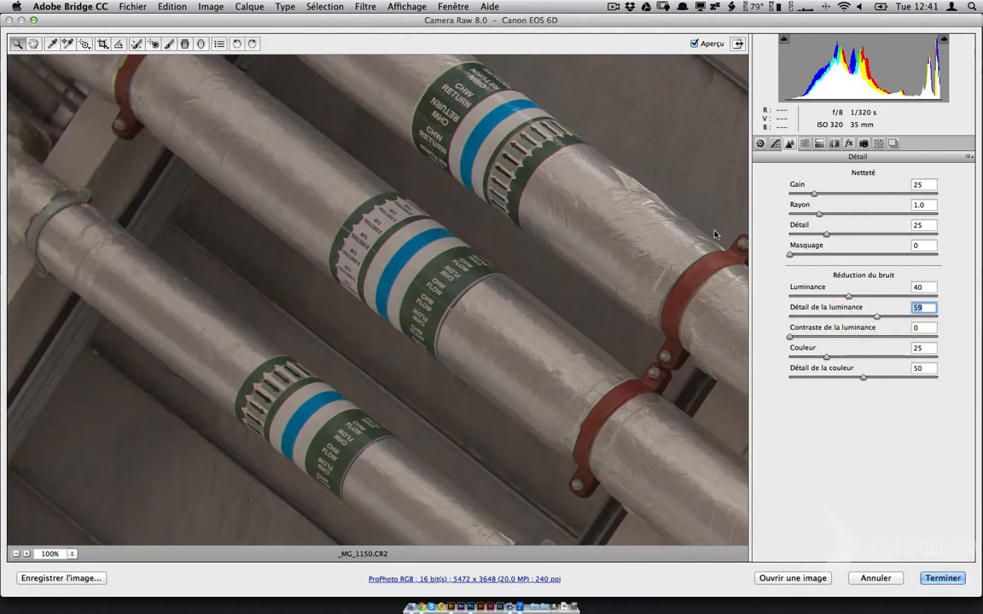
left_click_drag(585, 219, 606, 243)
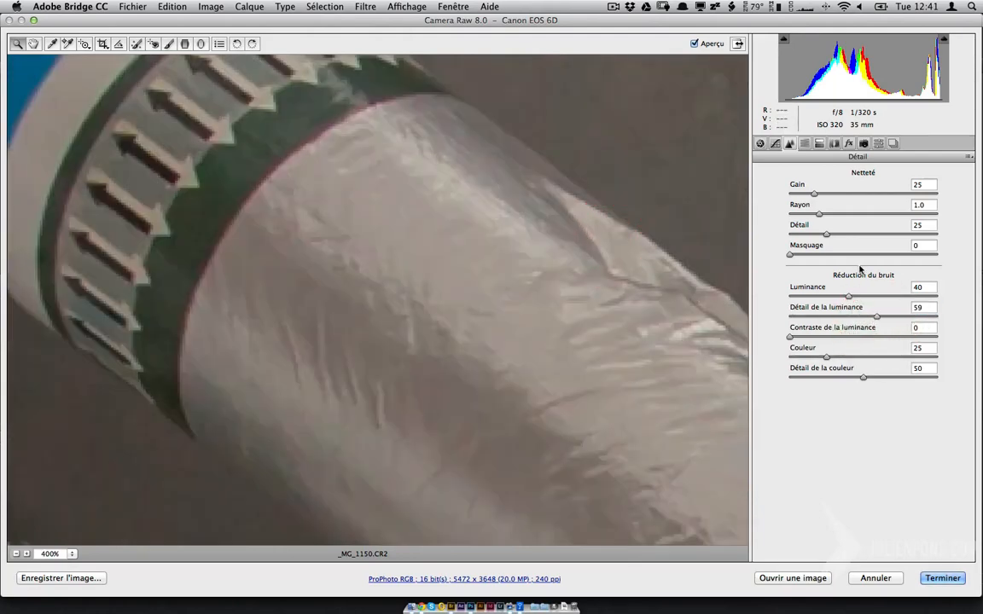
- Set Luminance to 100 and compare the foil texture with Détail de la luminance at 0 and at 100
left_click_drag(874, 296, 957, 301)
left_click_drag(876, 315, 772, 315)
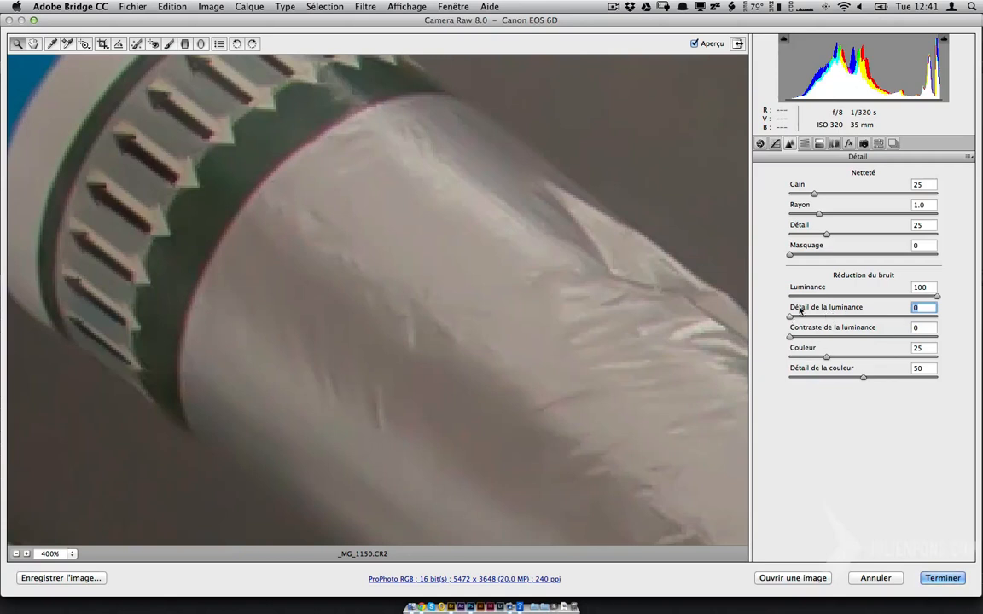
left_click_drag(804, 314, 949, 316)
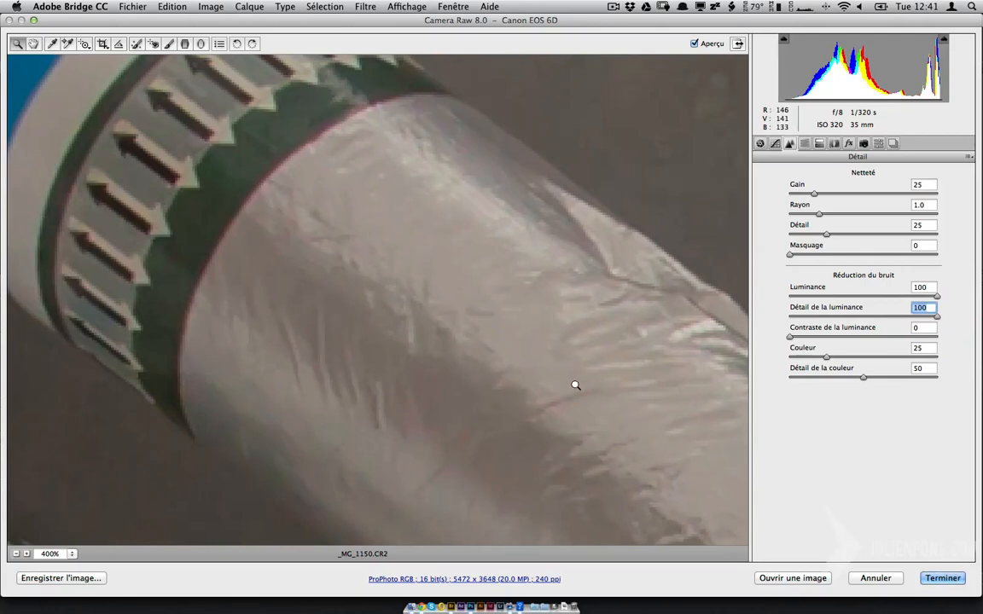
- Check the noise in the dark areas around the pipes and set Détail de la luminance to 62
key("space")
left_click_drag(652, 141, 551, 364)
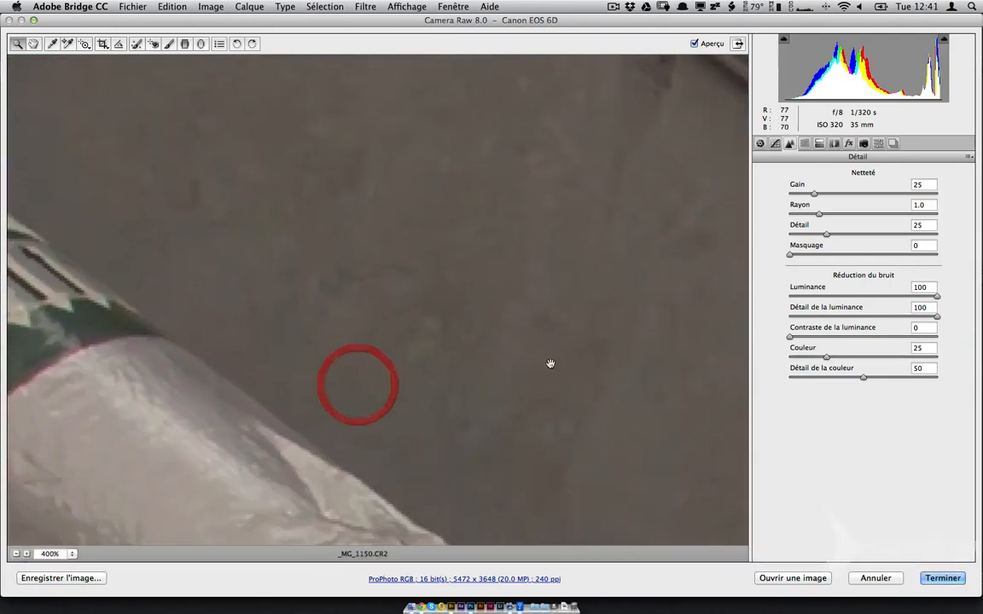
left_click_drag(170, 426, 649, 96)
left_click_drag(358, 335, 443, 235)
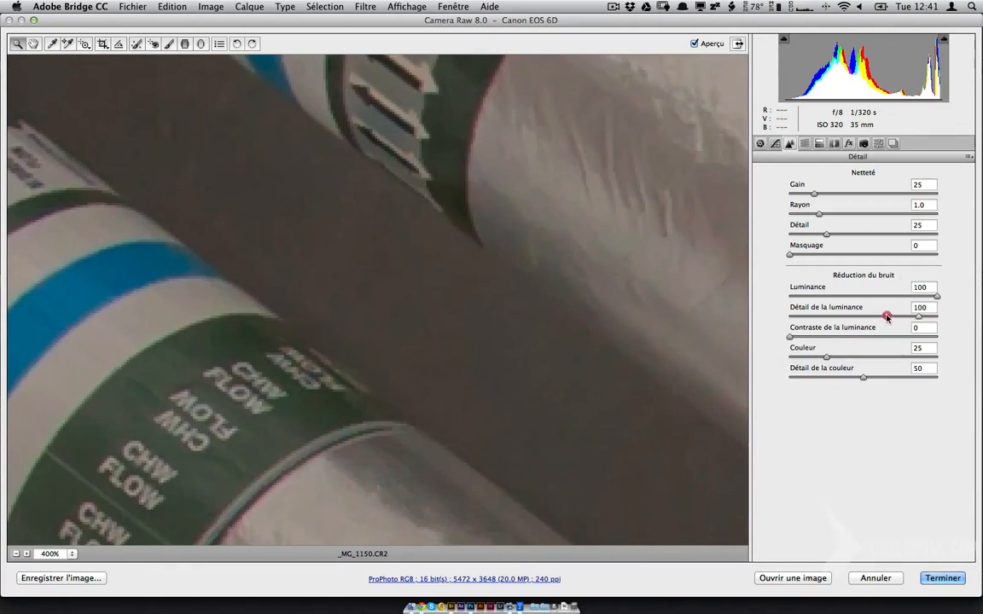
mouse_move(887, 317)
left_mouse_down()
mouse_move(810, 317)
mouse_move(902, 322)
mouse_move(881, 319)
left_mouse_up()
- Compare Contraste de la luminance at 100 and 0 on the foil-wrapped pipe, and settle on 68
key("space")
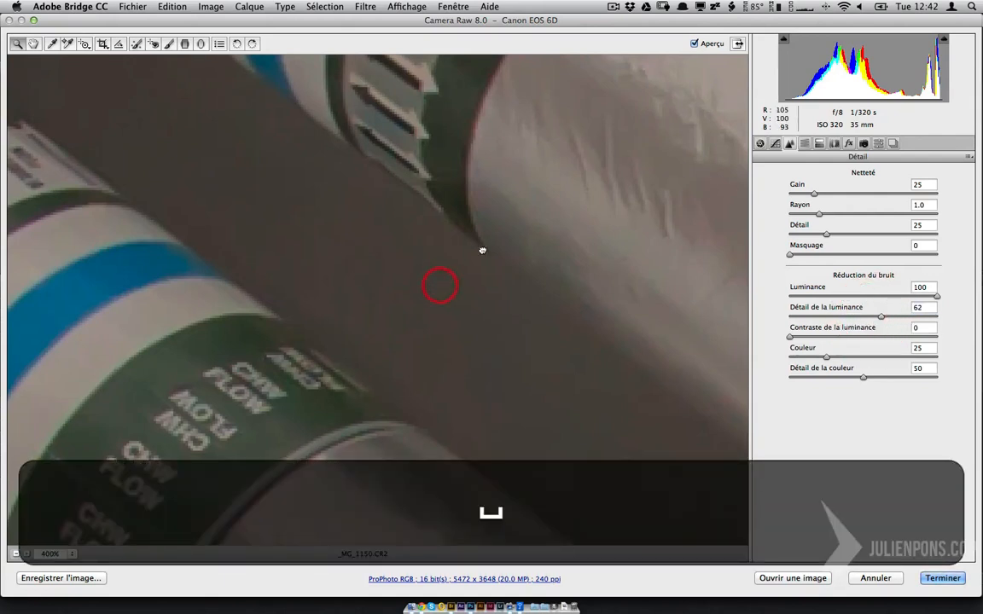
left_click_drag(482, 250, 392, 375)
left_click_drag(791, 337, 934, 337)
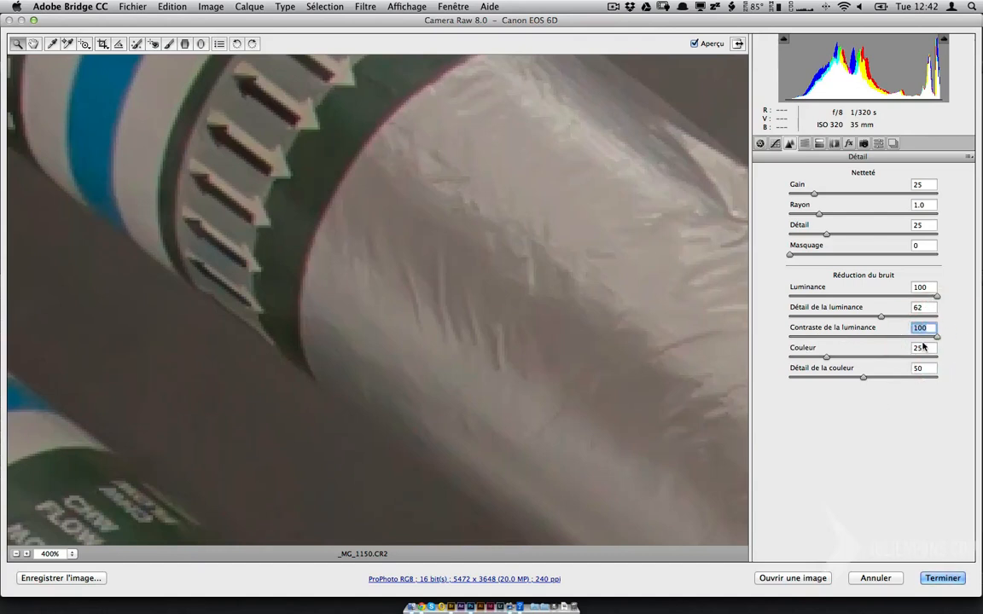
type("0")
left_click(730, 334)
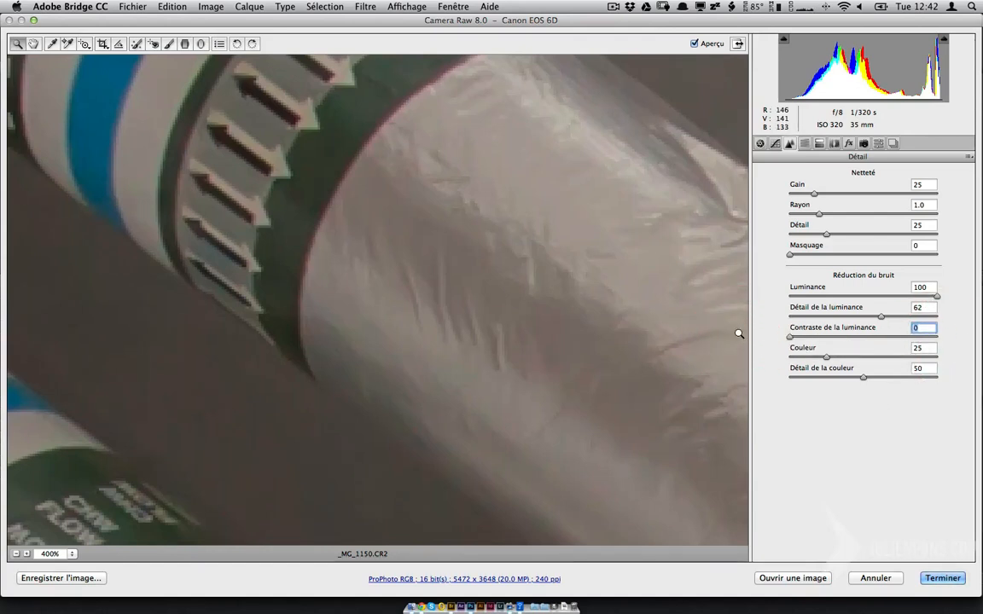
left_click(890, 337)
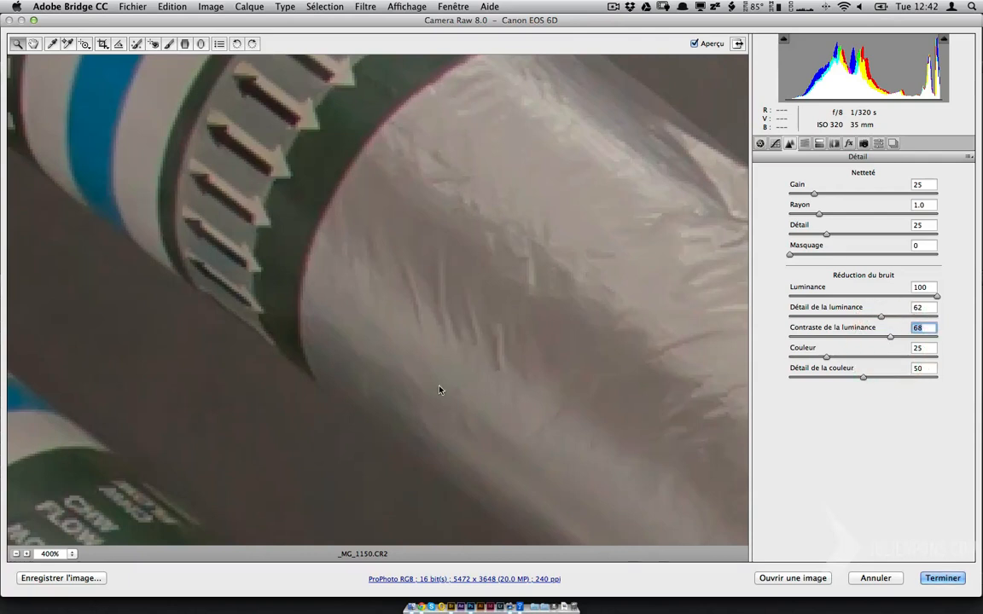
- Reveal the colour noise between the pipes with Couleur at 0, and remove it by setting Couleur to 45
key("space")
left_click_drag(474, 305, 731, 323)
left_click_drag(826, 356, 761, 358)
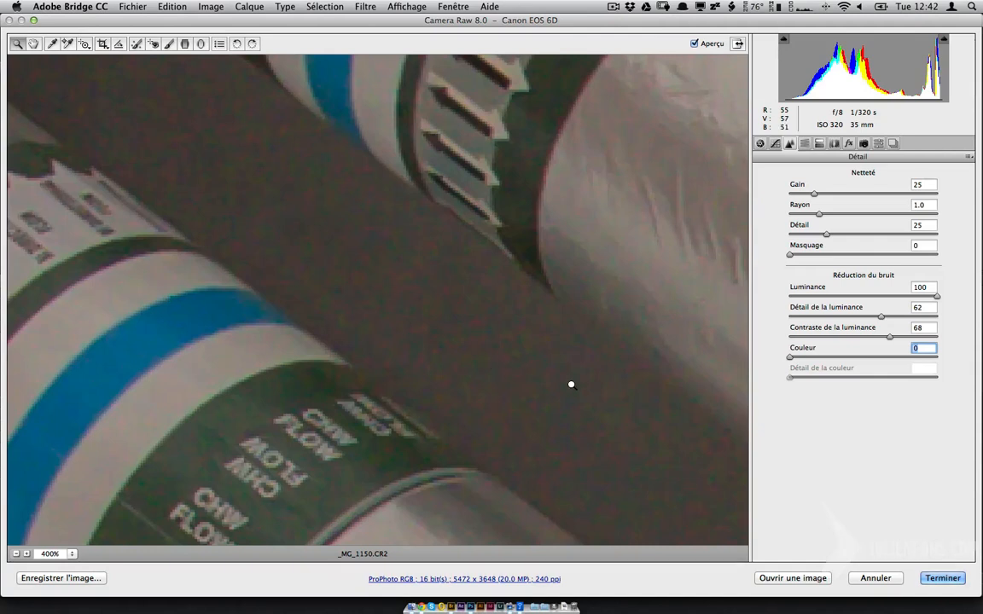
left_click_drag(791, 360, 858, 364)
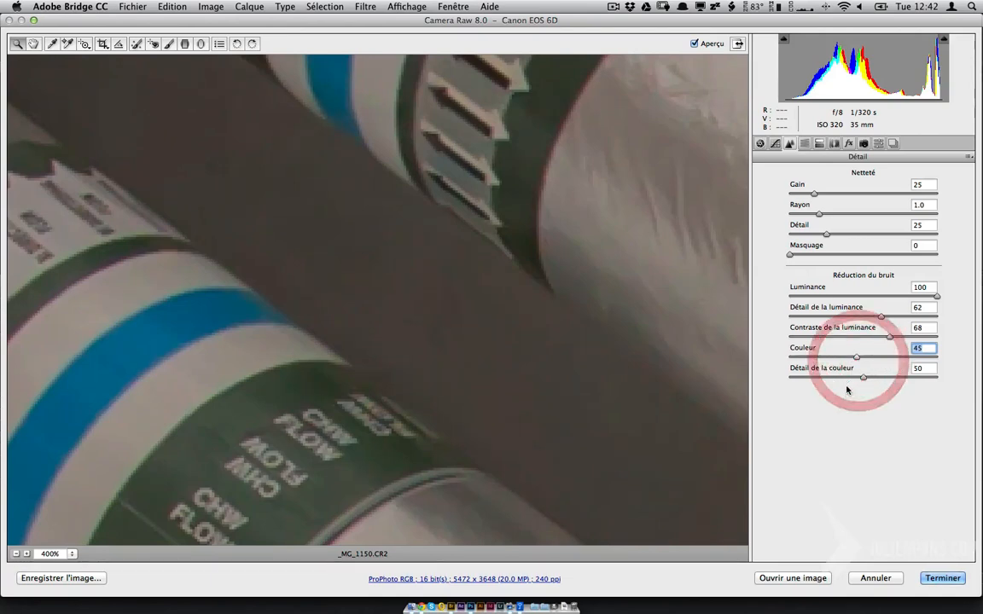
- Examine the noise reduction at progressively lower magnifications, from 400% down to the whole photo at 12.5%
left_click(556, 352, "alt")
left_click(556, 352, "alt")
left_click(555, 351, "alt")
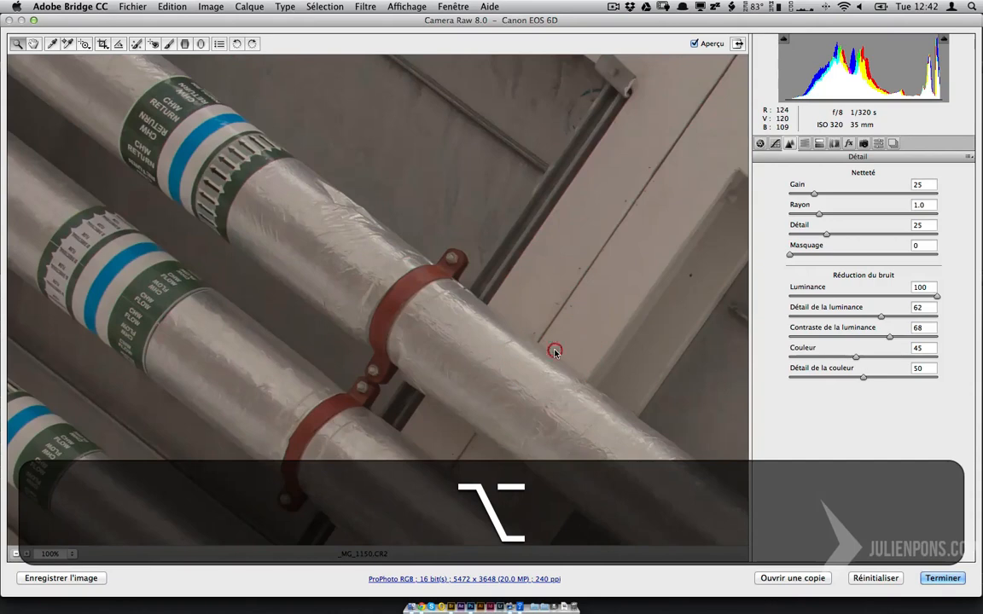
left_click(563, 353, "alt")
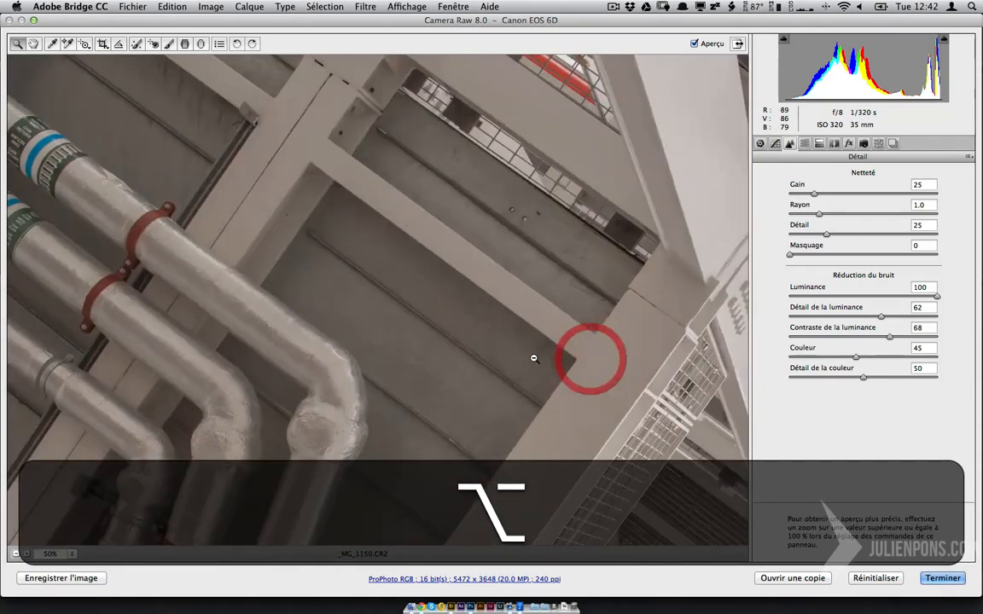
left_click(582, 357, "alt")
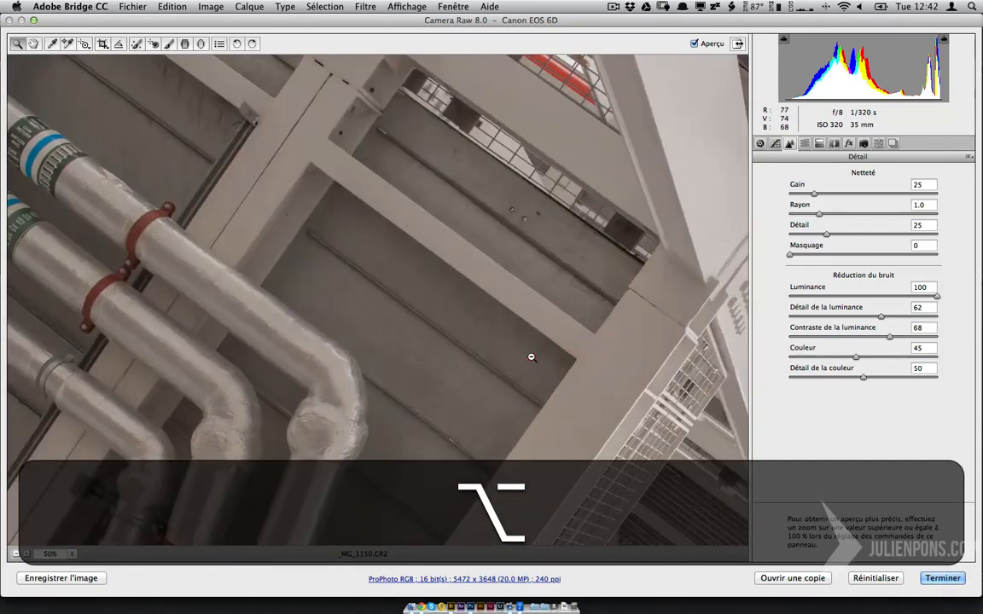
left_click(531, 357, "alt")
left_click(529, 354, "alt")
left_click(527, 352, "alt")
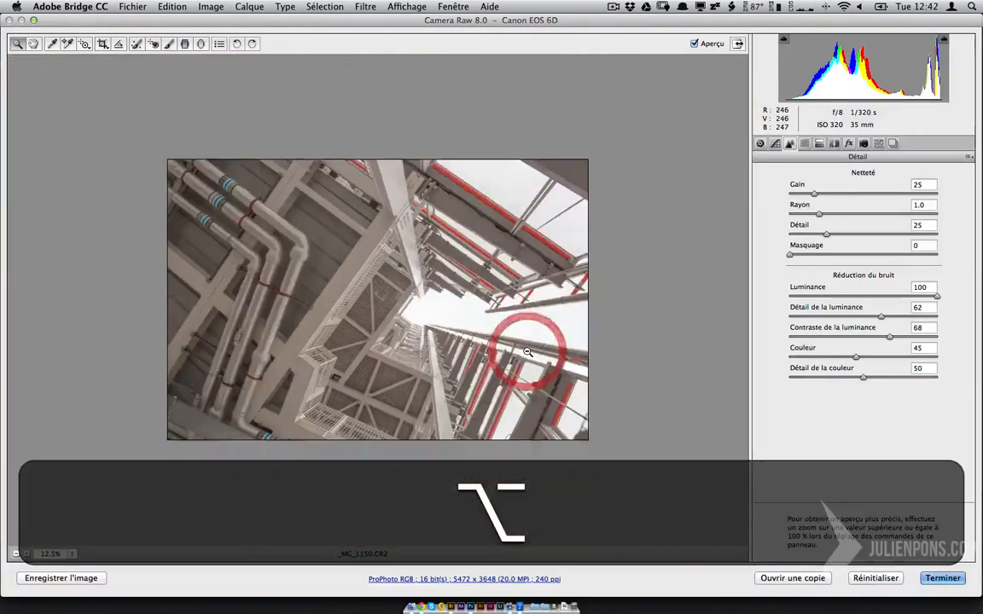
- Inspect the red beams, pipes and metal gratings for noise at 73%, ending with the photo displayed at 50%
left_click_drag(561, 306, 483, 231)
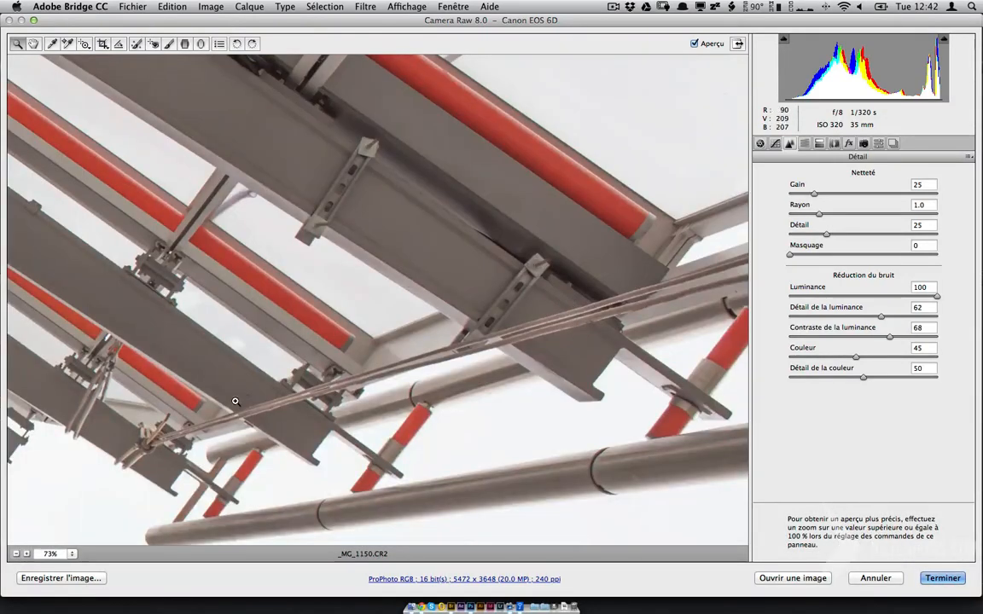
key("space")
left_click_drag(321, 185, 483, 414)
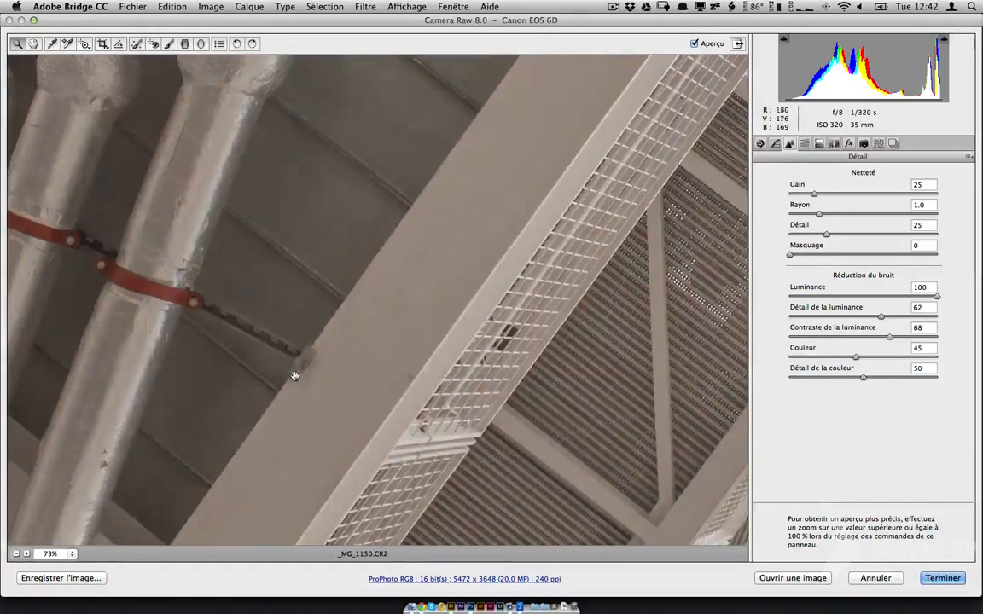
left_click_drag(295, 376, 699, 289)
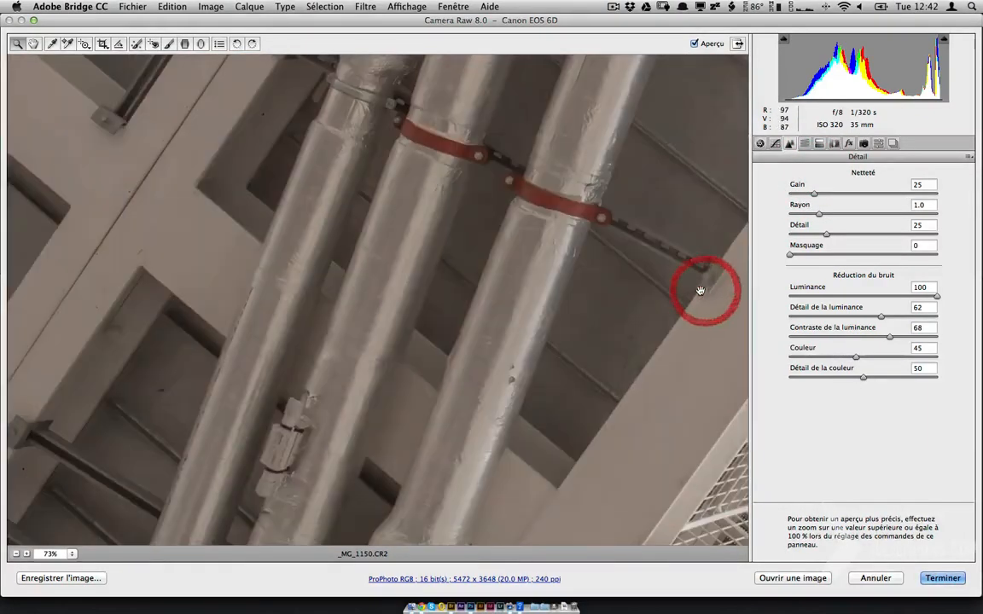
left_click_drag(258, 306, 585, 373)
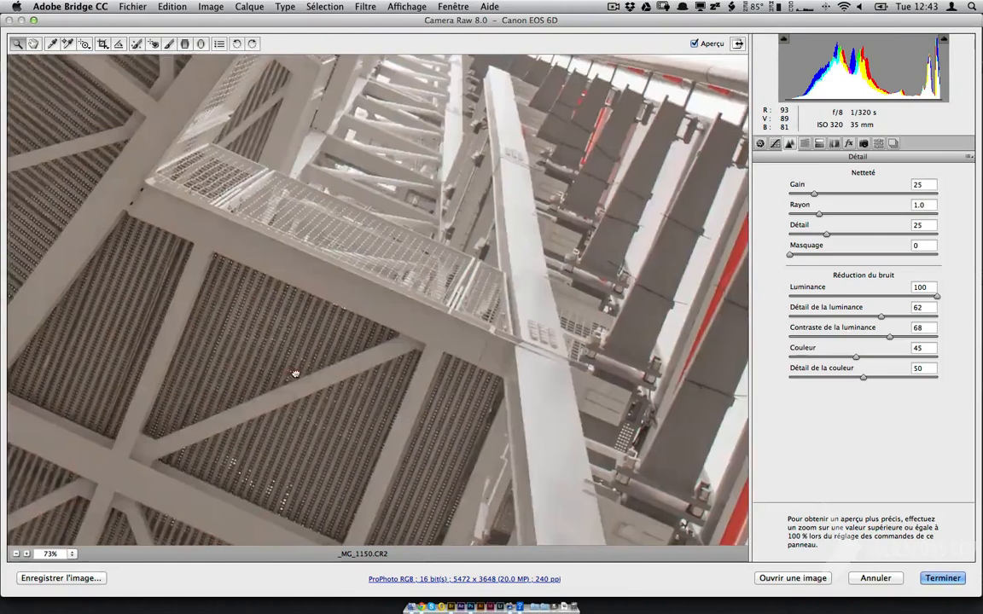
left_click_drag(395, 251, 577, 351)
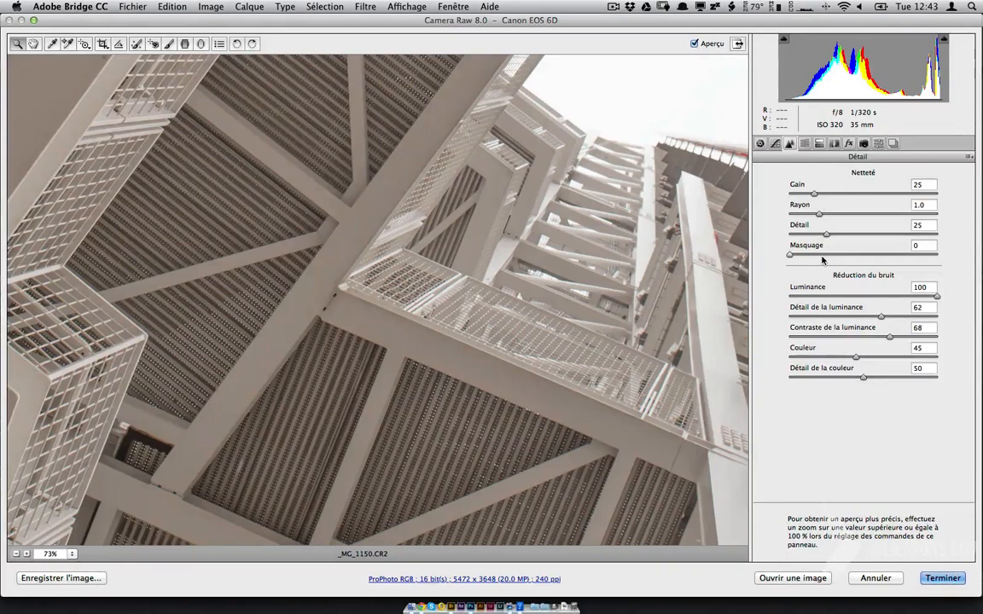
left_click(432, 230, "alt")
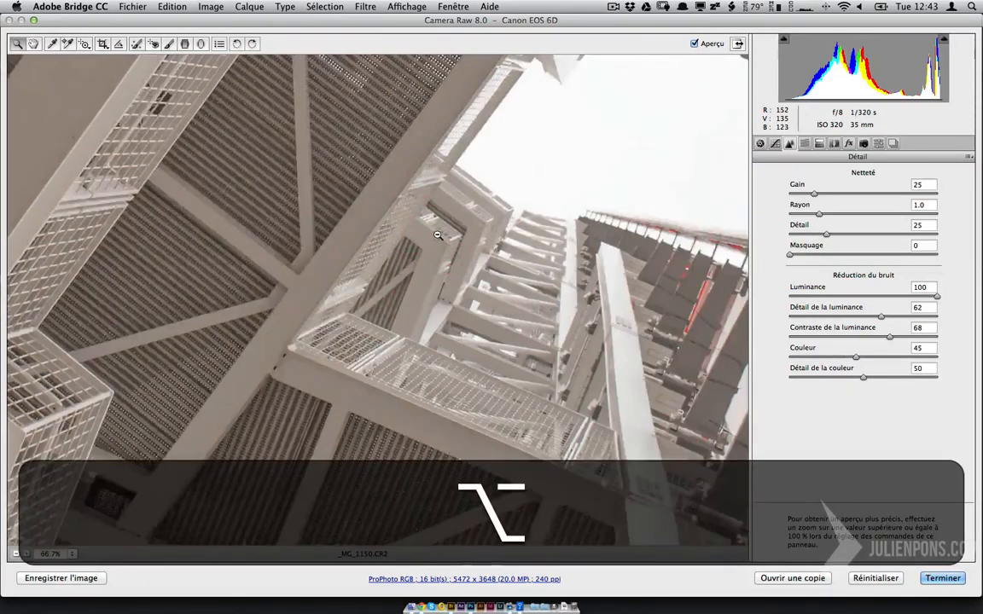
left_click(437, 227, "alt")
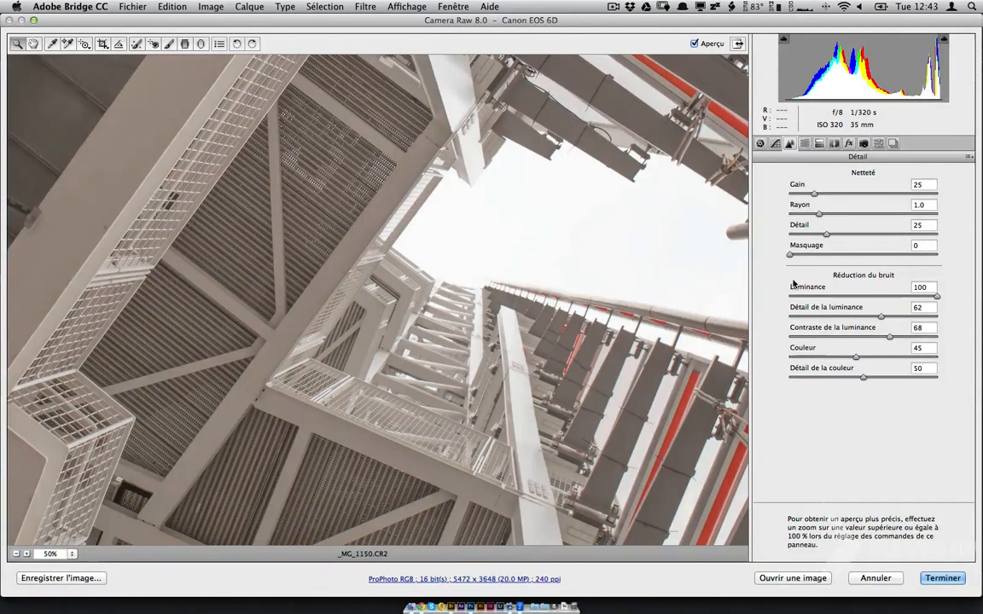
- Preview the sharpening mask in black and white while varying Masquage, trying 18 and settling on 46
key("alt")
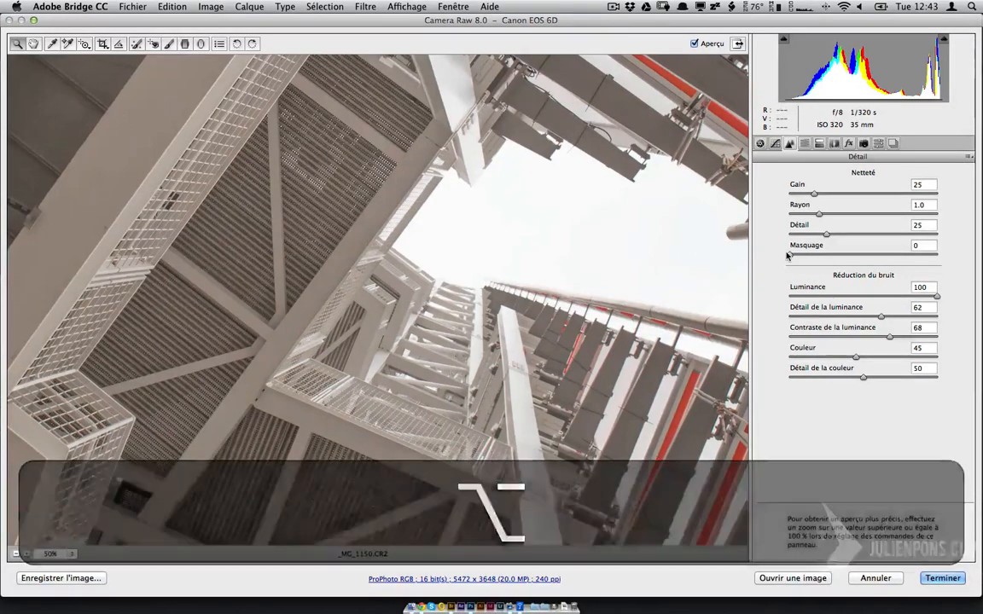
key("alt")
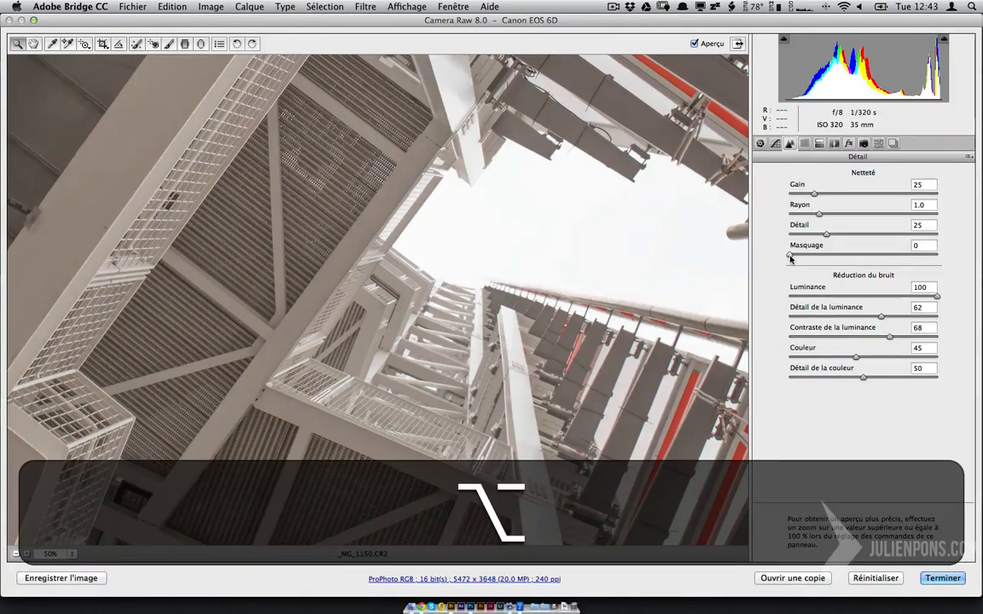
left_click_drag(790, 259, 908, 260)
left_click_drag(935, 260, 817, 262)
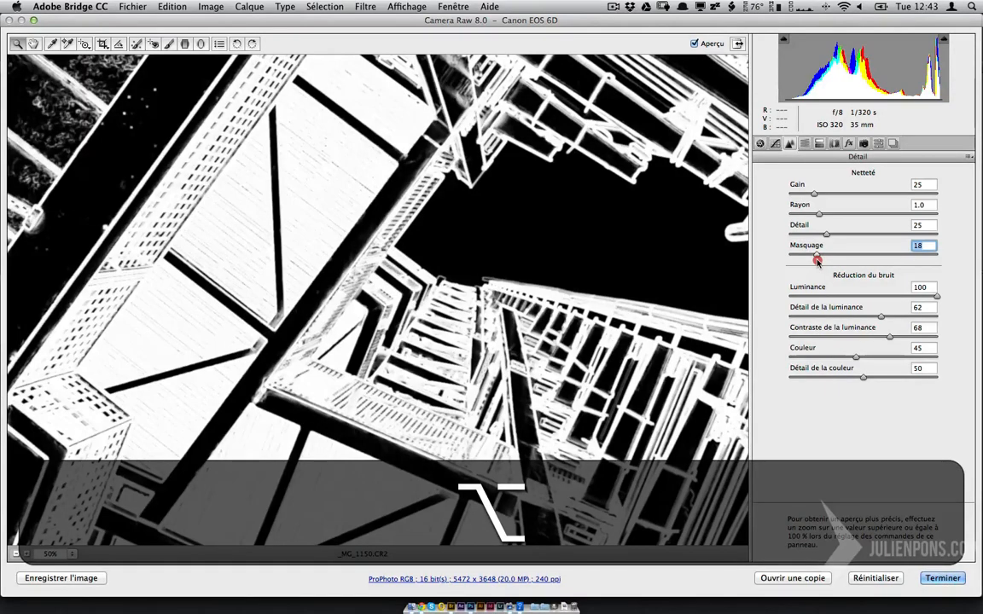
left_click_drag(817, 260, 859, 265)
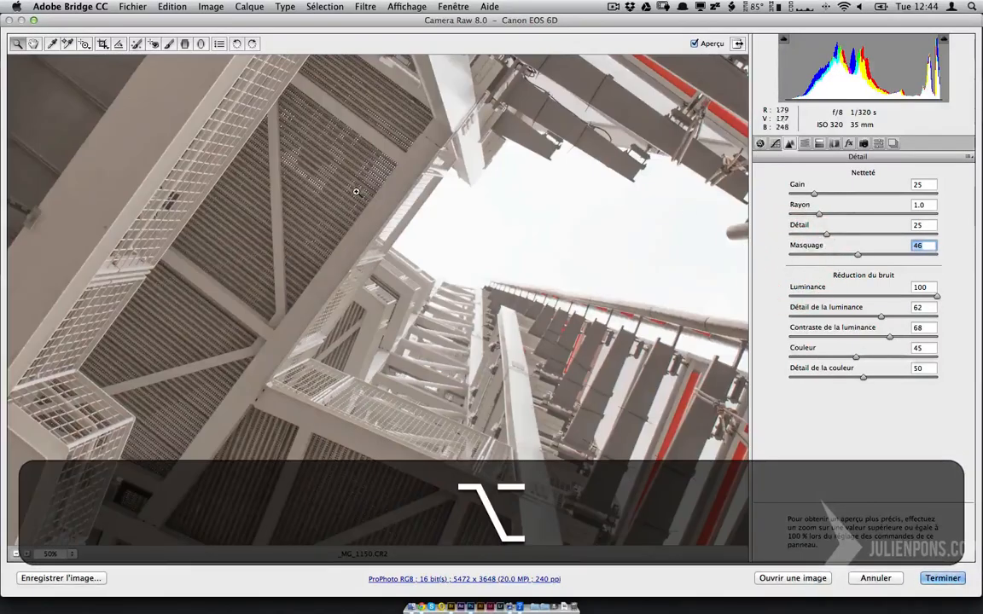
- Compare low sharpening Détail with Détail at 100 on the metal structure's edges at 400%, with Masquage set to 0
left_click_drag(421, 161, 597, 386)
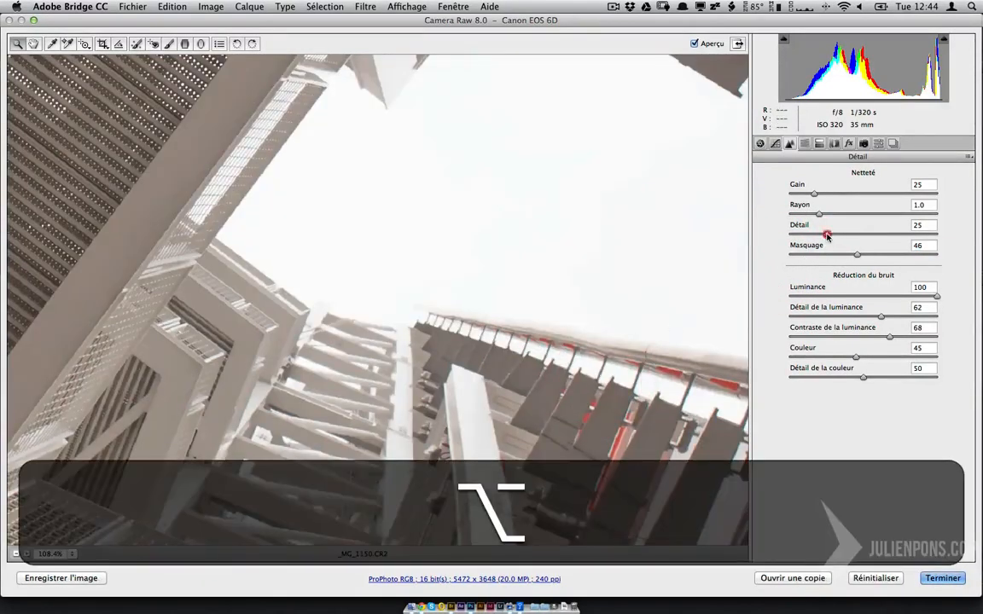
left_click_drag(827, 233, 753, 253)
left_click(395, 279)
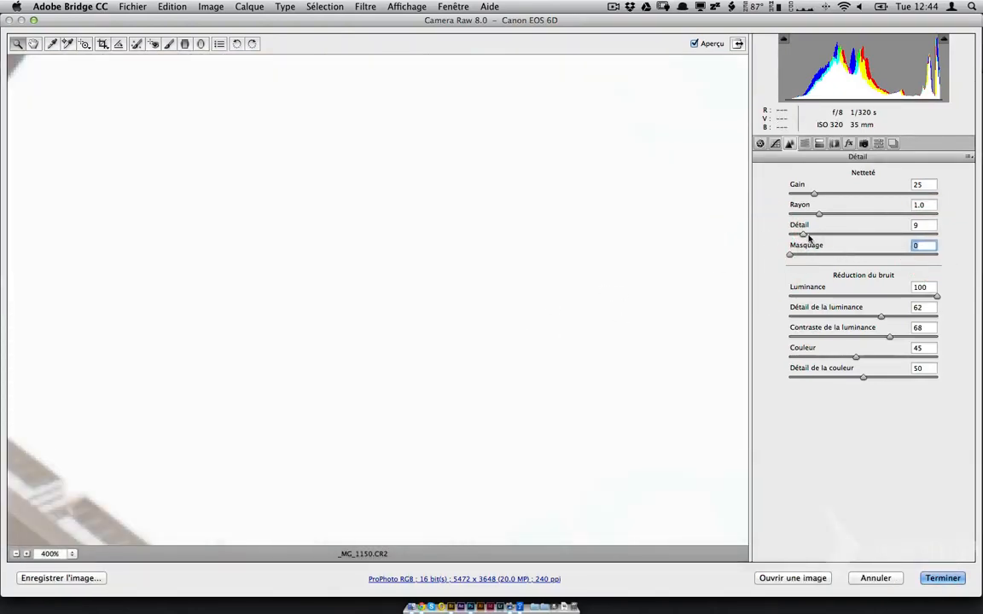
left_click_drag(805, 234, 970, 229)
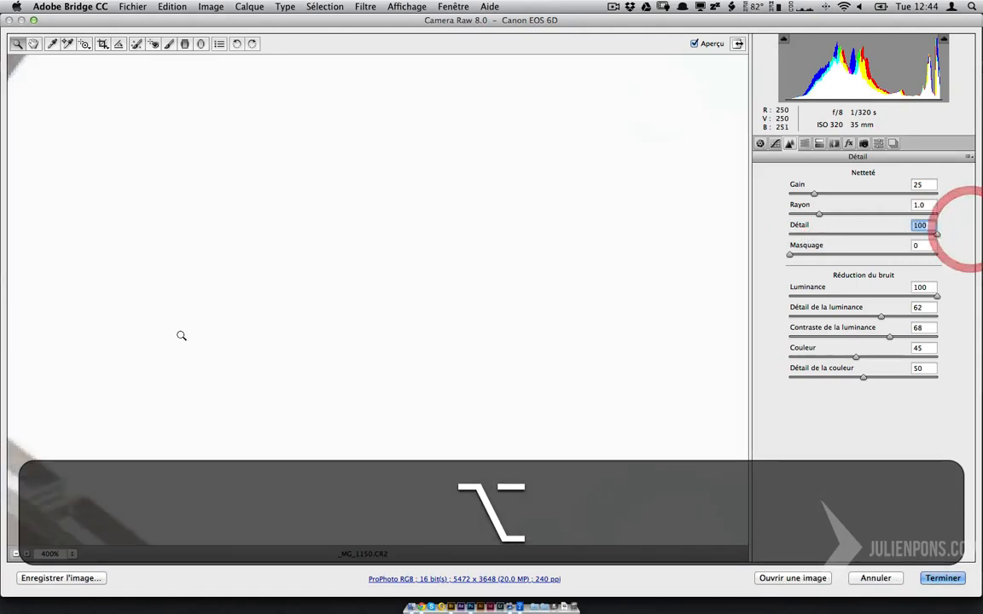
left_click_drag(180, 336, 498, 223)
left_click_drag(840, 231, 965, 240)
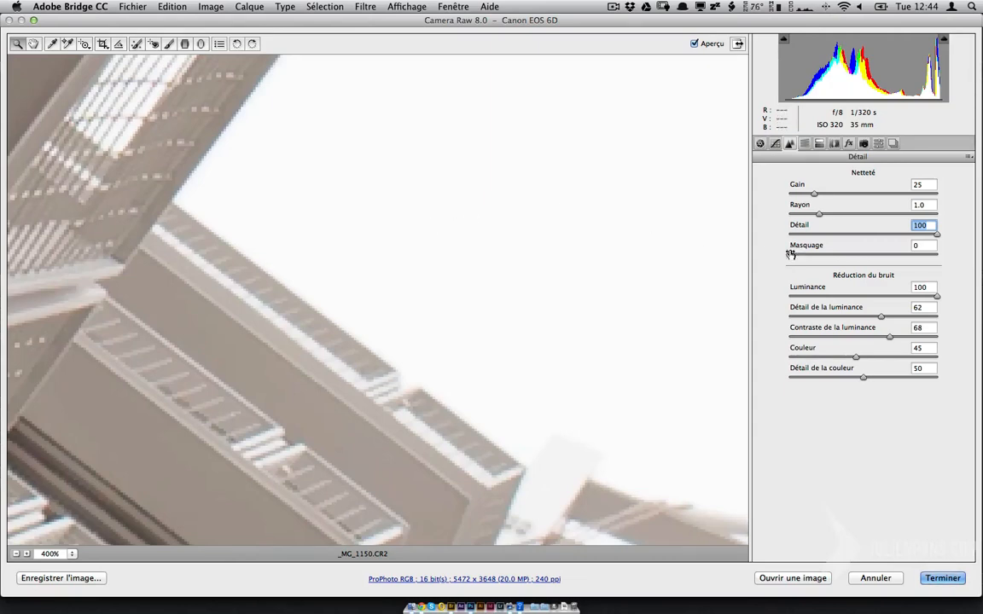
- Set the sharpening to Masquage 52, Détail 78, Rayon 1.3 and Gain 64
left_click_drag(791, 253, 867, 254)
left_click_drag(925, 226, 951, 234)
mouse_move(889, 235)
left_mouse_down()
mouse_move(913, 237)
mouse_move(905, 239)
left_mouse_up()
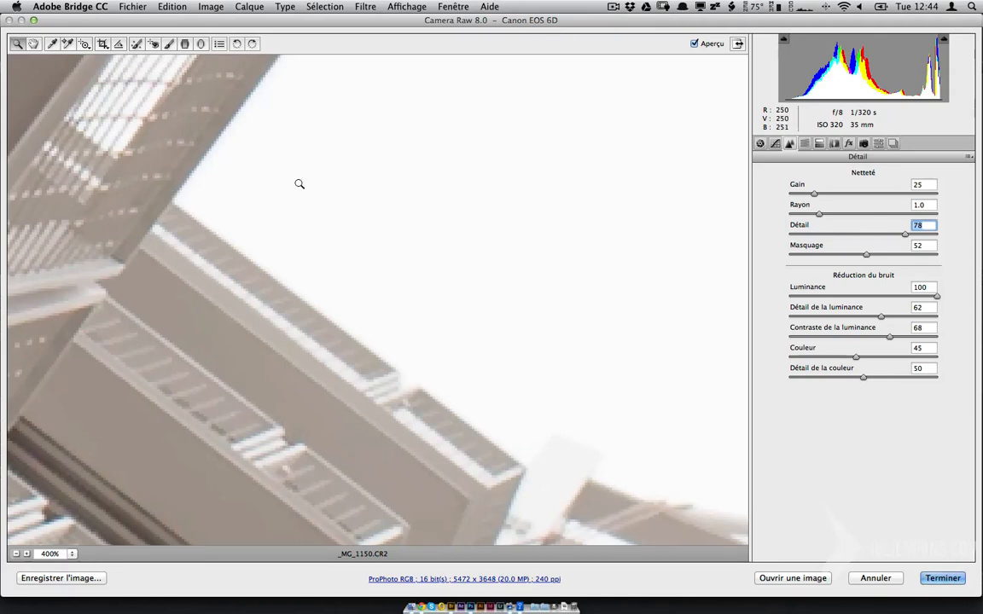
left_click_drag(820, 214, 851, 199, "alt")
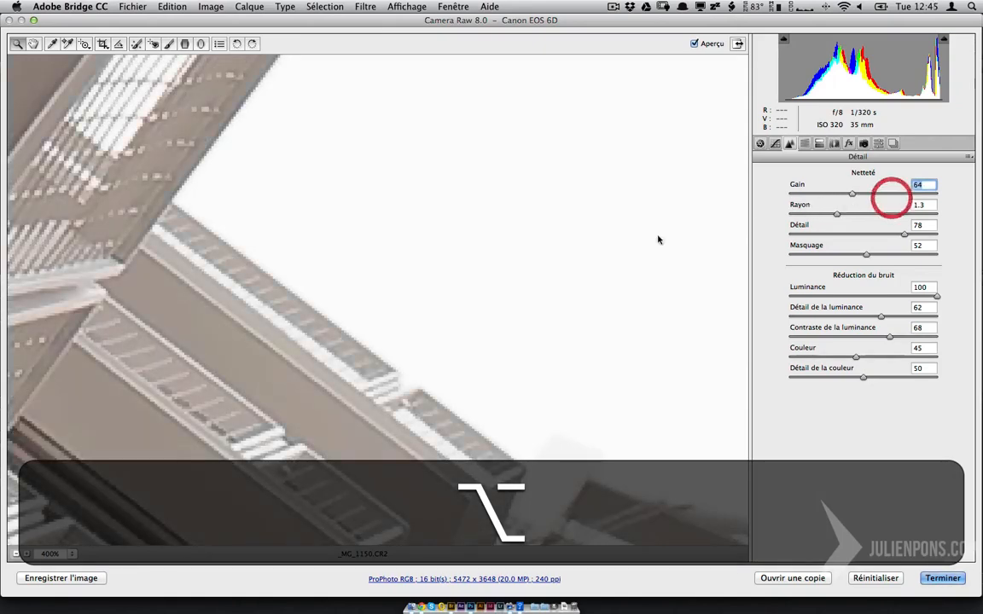
- Examine the sharpening at progressively lower magnifications, from 400% down to the whole photo at 12.5%, ending at 25%
left_click(285, 408, "alt")
left_click(285, 407, "alt")
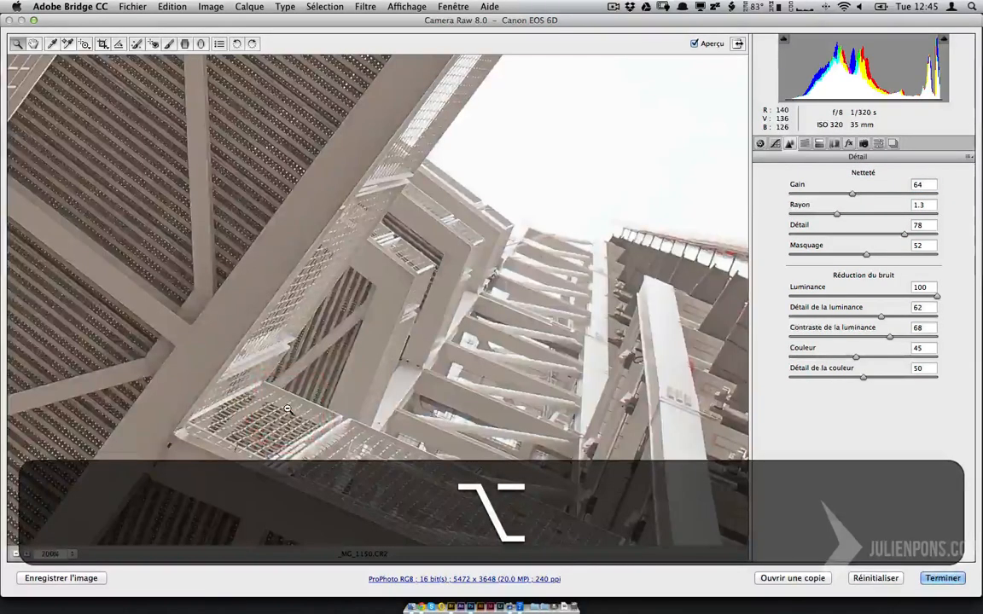
left_click(288, 409, "alt")
left_click(288, 409, "alt")
left_click(288, 409, "alt")
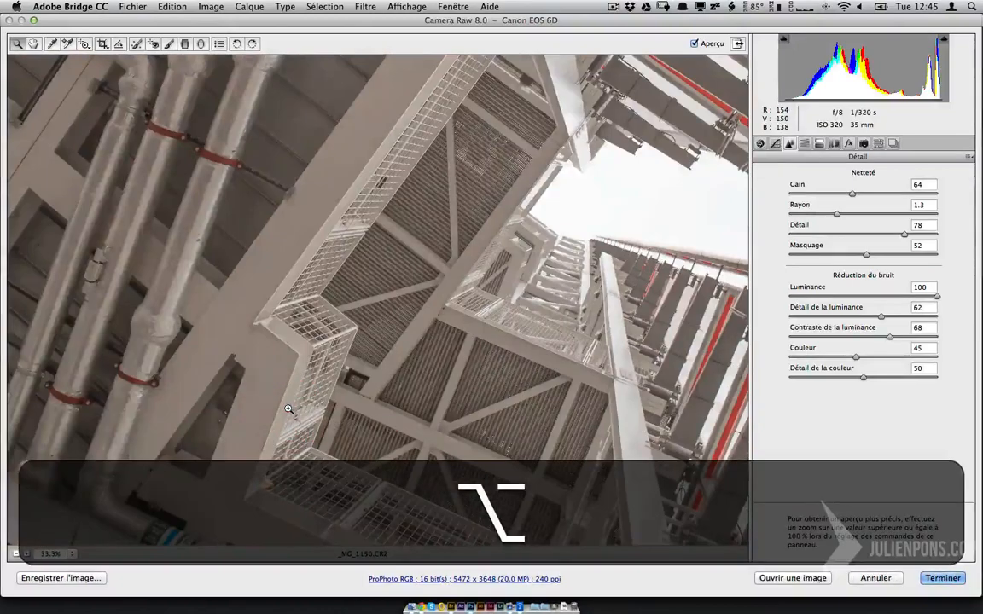
left_click(288, 410, "alt")
left_click(289, 409, "alt")
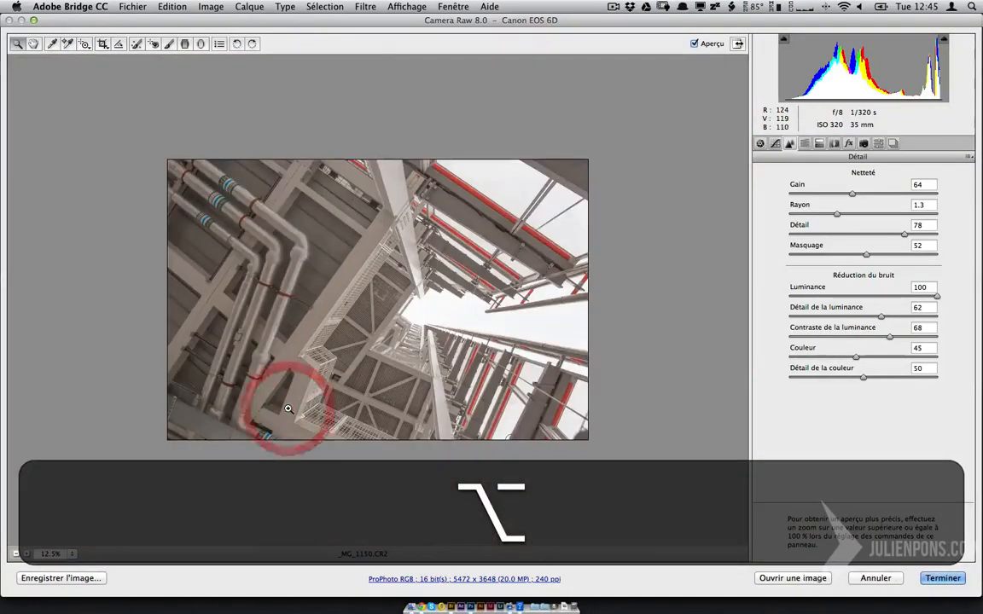
left_click(438, 308)
left_click(438, 308, "alt")
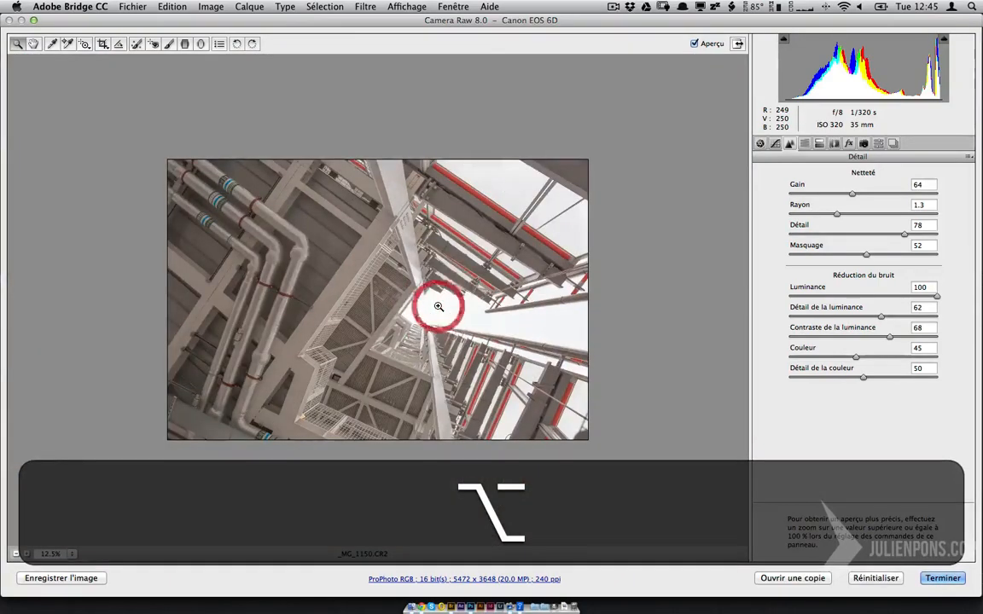
left_click(437, 307)
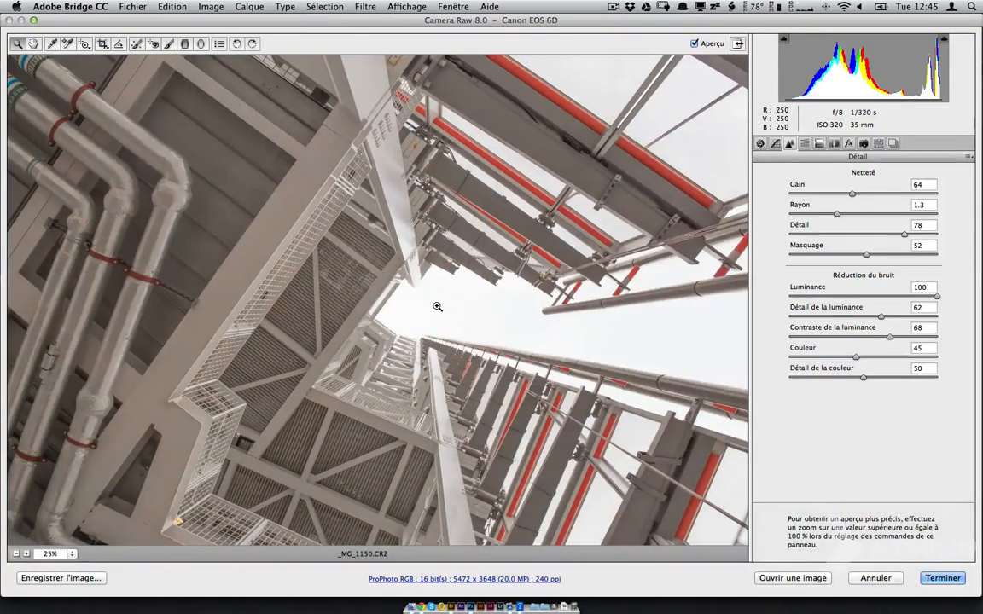